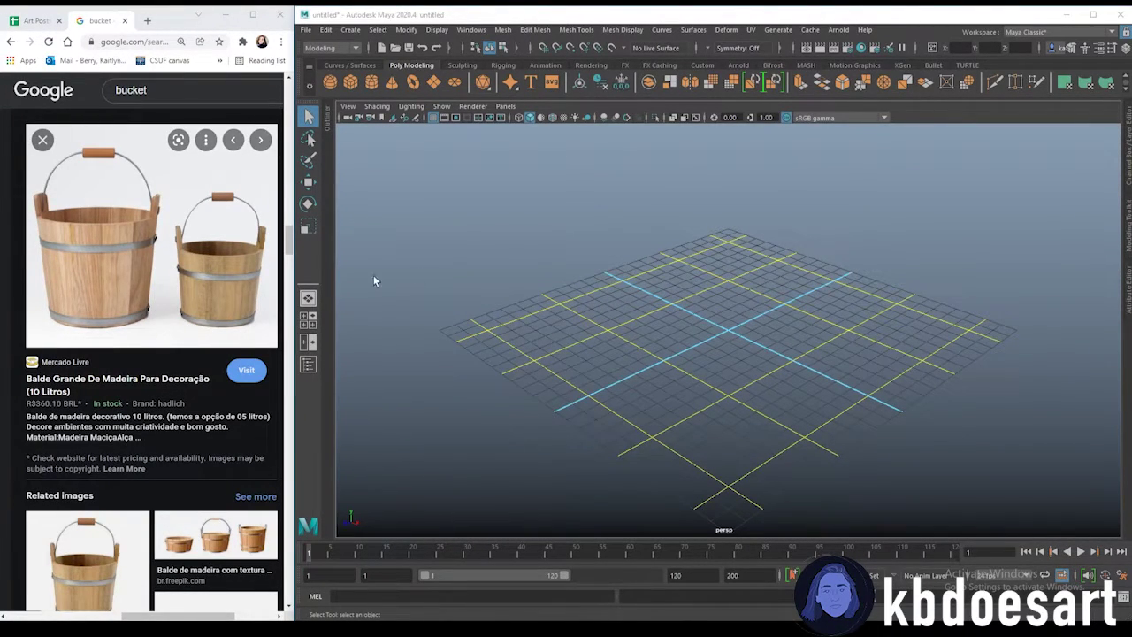
- Create a polygon cylinder at the origin and raise it so its base rests on the grid
click(619, 288)
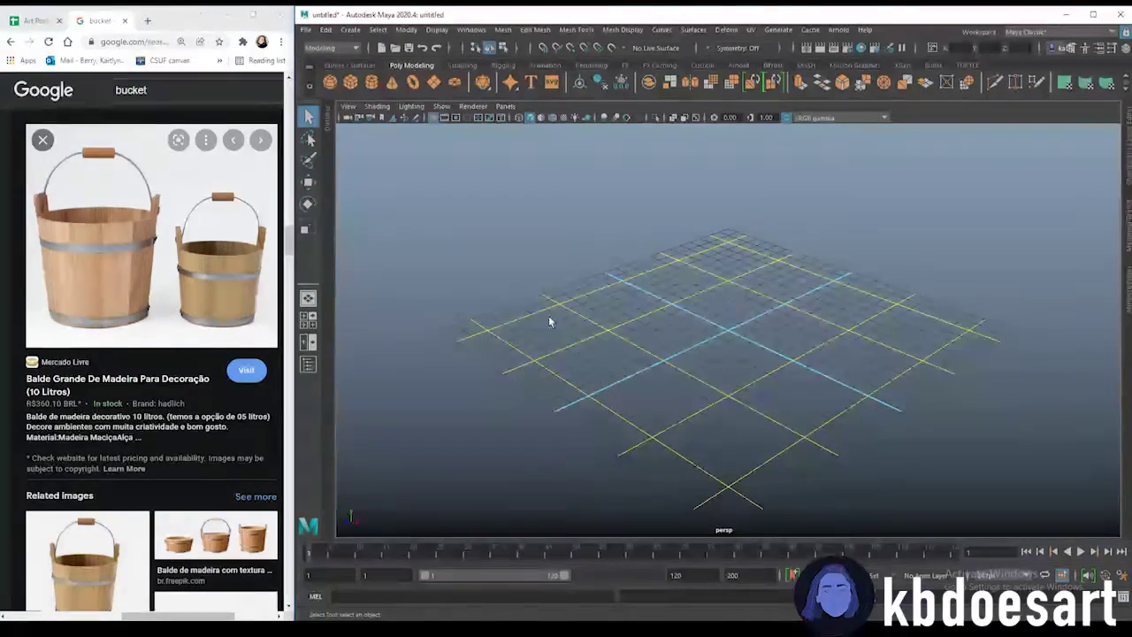
click(372, 82)
alt+drag(665, 372, 744, 339)
alt+middle_drag(743, 338, 721, 364)
alt+right_drag(721, 363, 872, 367)
alt+middle_drag(674, 401, 683, 387)
alt+drag(685, 400, 692, 392)
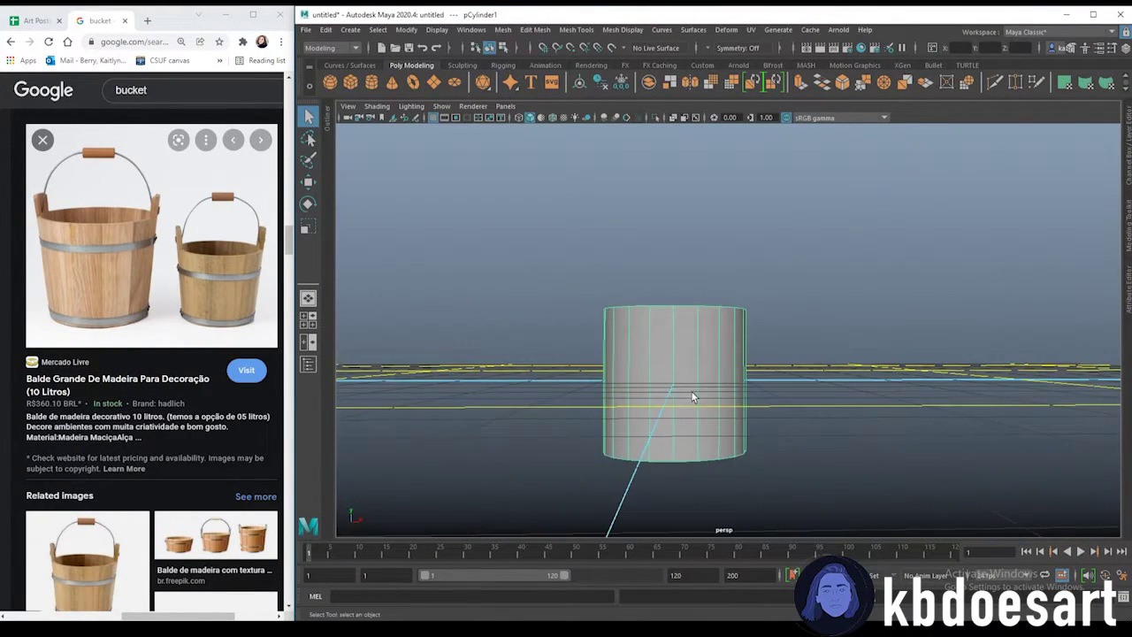
alt+right_drag(692, 392, 528, 373)
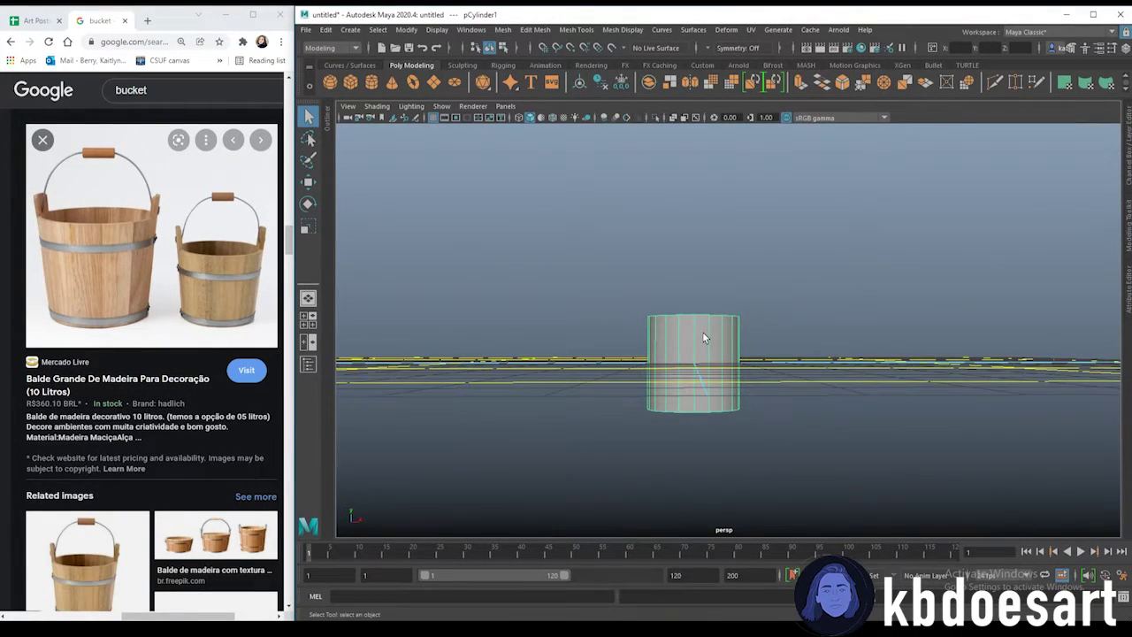
key(w)
drag(693, 307, 694, 261)
alt+drag(705, 302, 589, 369)
alt+drag(802, 325, 702, 367)
- Stretch the cylinder taller by raising its top vertices, and scale the vertex rings so the body tapers toward a narrower base
right_drag(726, 347, 665, 321)
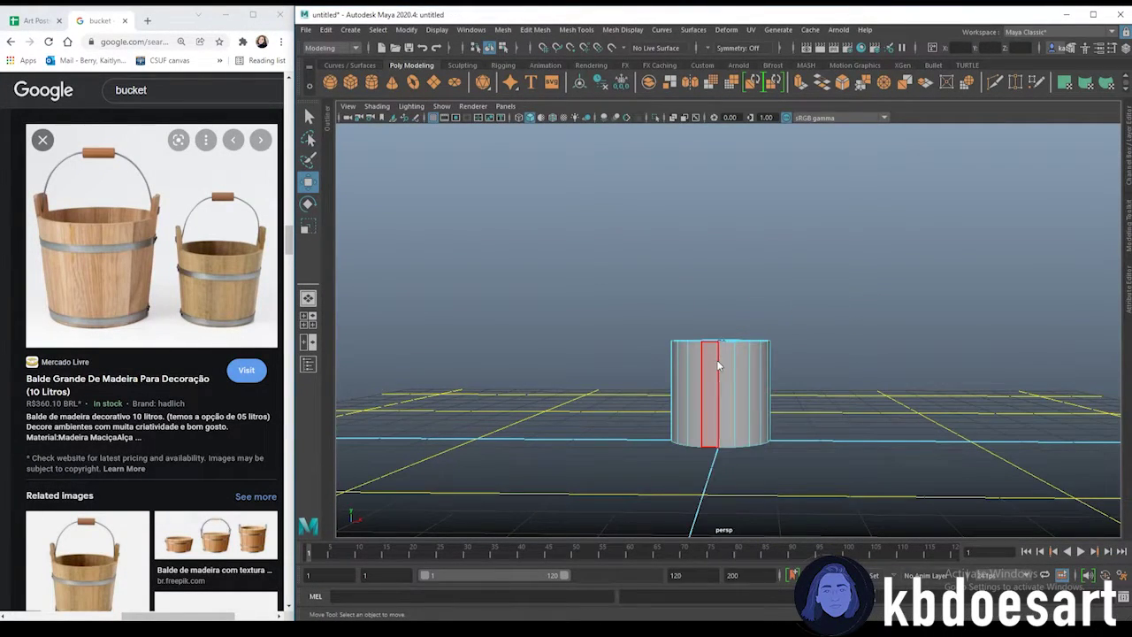
right_drag(717, 362, 658, 321)
drag(635, 310, 905, 356)
scroll(846, 374, down, 5)
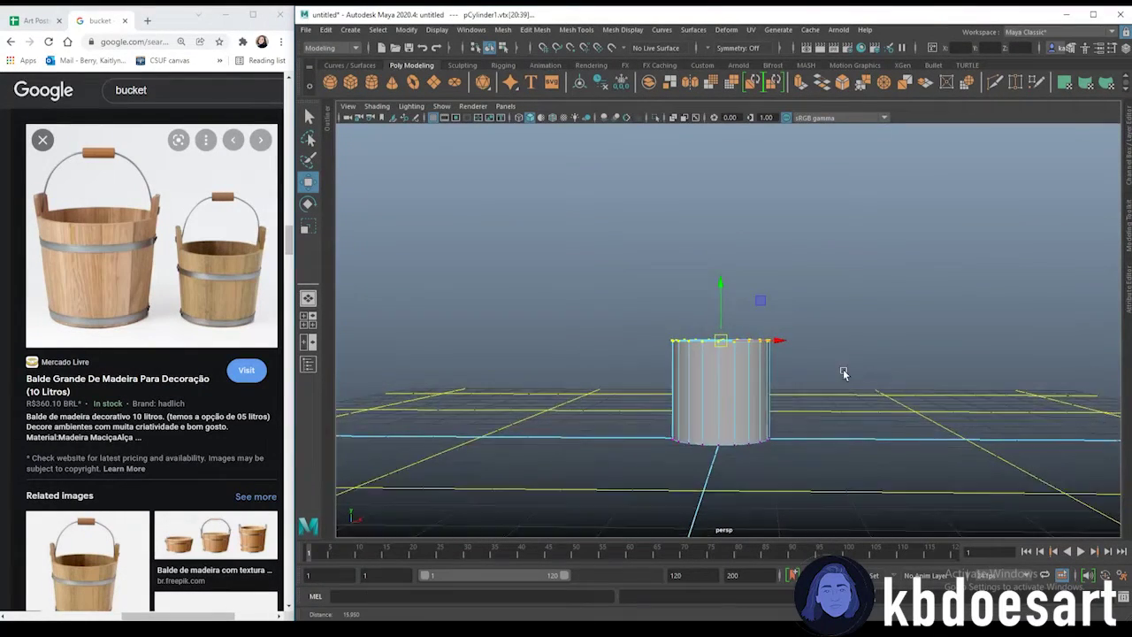
drag(724, 276, 724, 168)
alt+drag(764, 204, 670, 348)
key(r)
drag(731, 385, 809, 336)
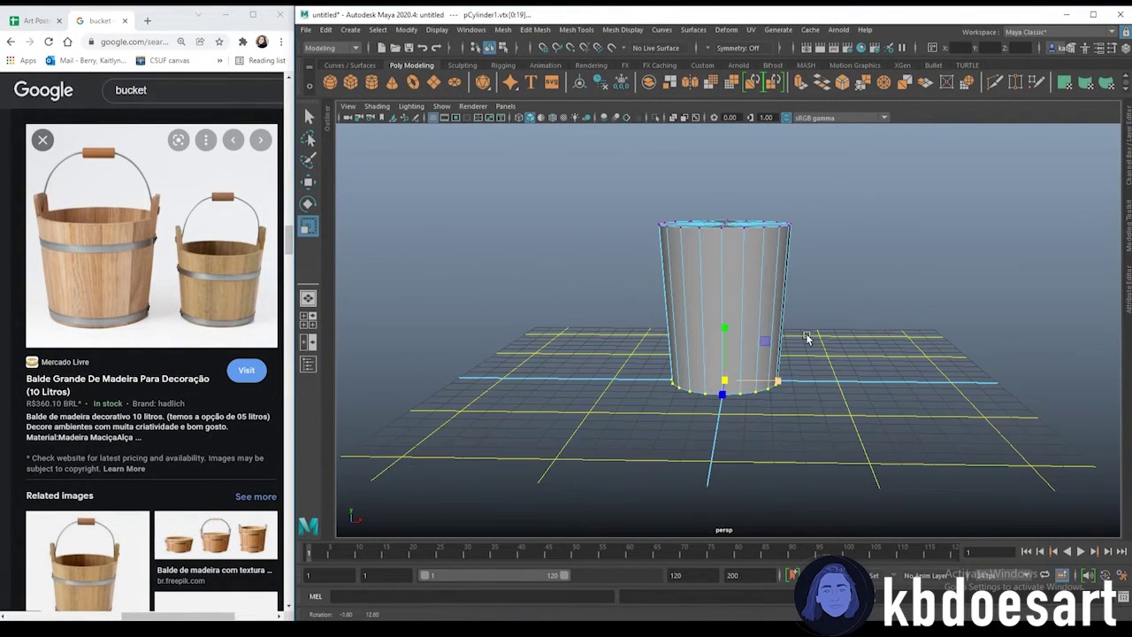
- Lower the top ring of vertices to match the bucket proportions in the reference photo
drag(610, 184, 946, 257)
key(w)
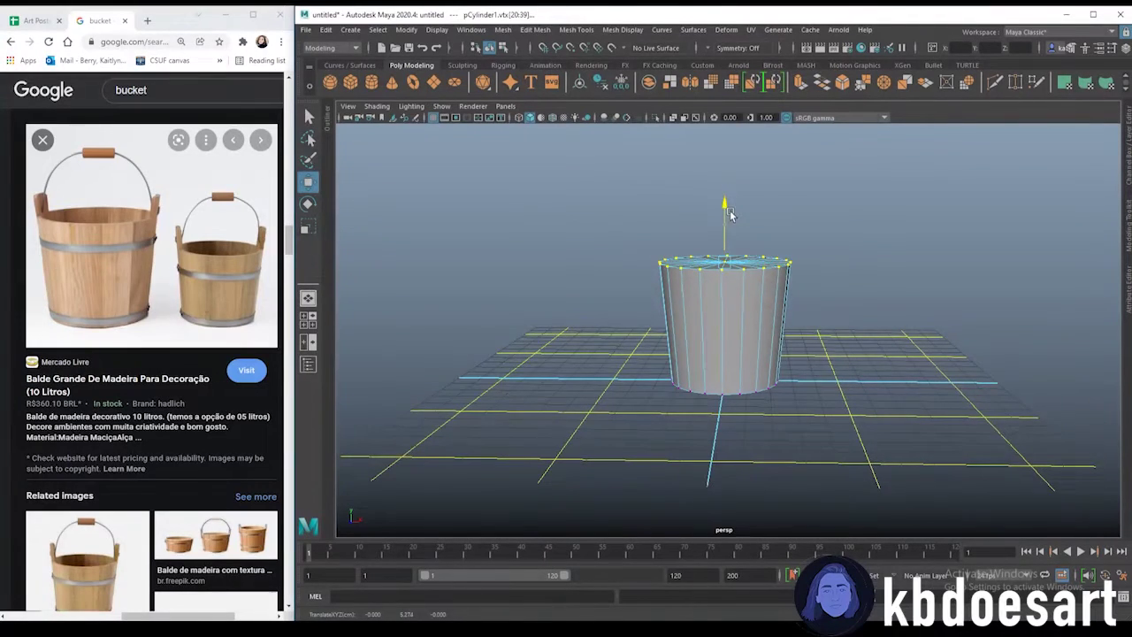
alt+drag(730, 213, 792, 307)
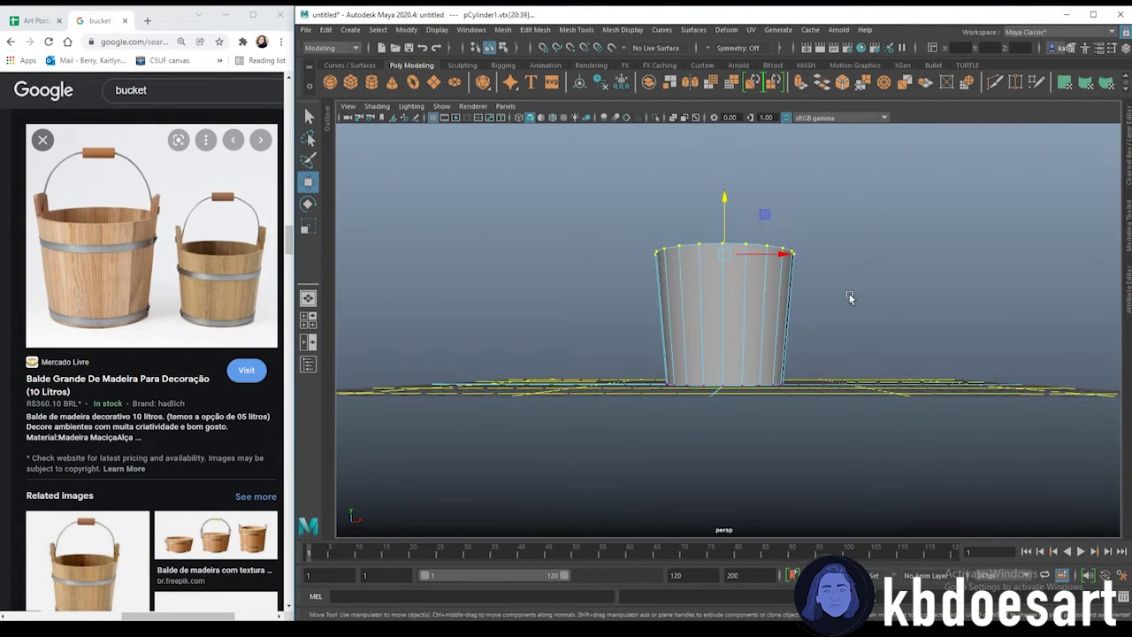
scroll(726, 336, up, 5)
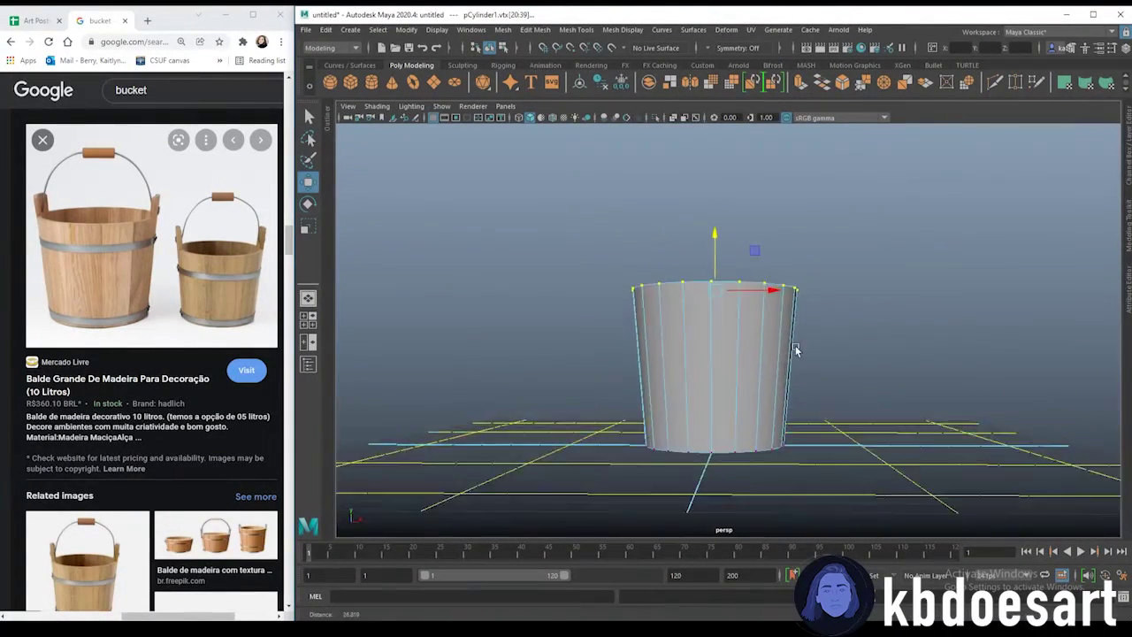
- Use Multi-Cut to insert two edge loops below the rim and two near the base, outlining the metal bands
shift+right_drag(703, 309, 616, 310)
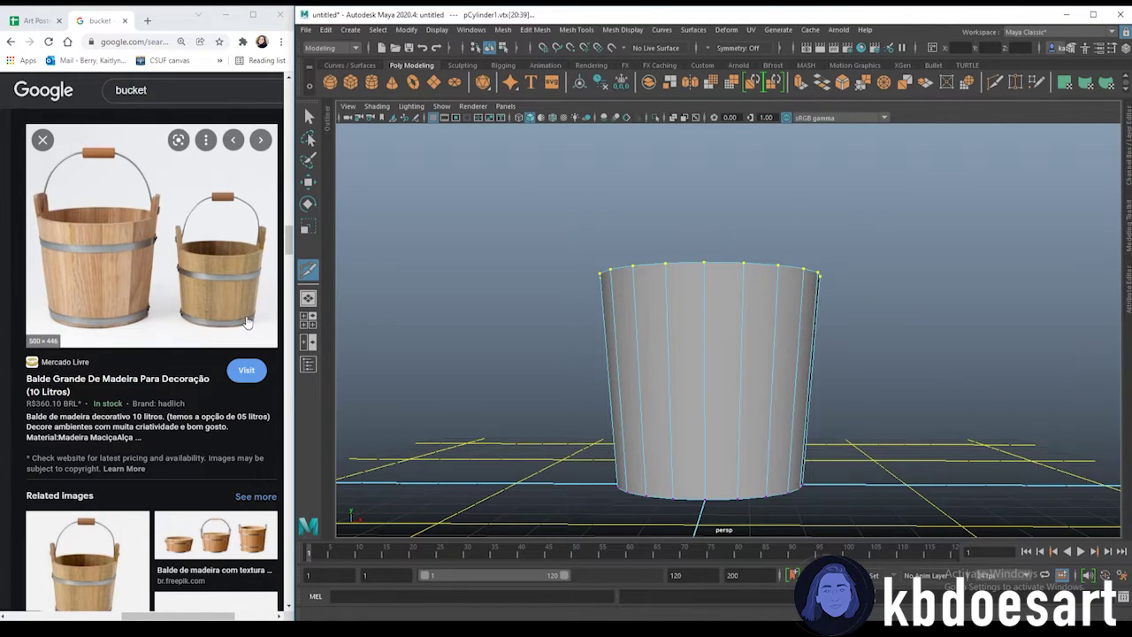
right_drag(699, 296, 610, 317)
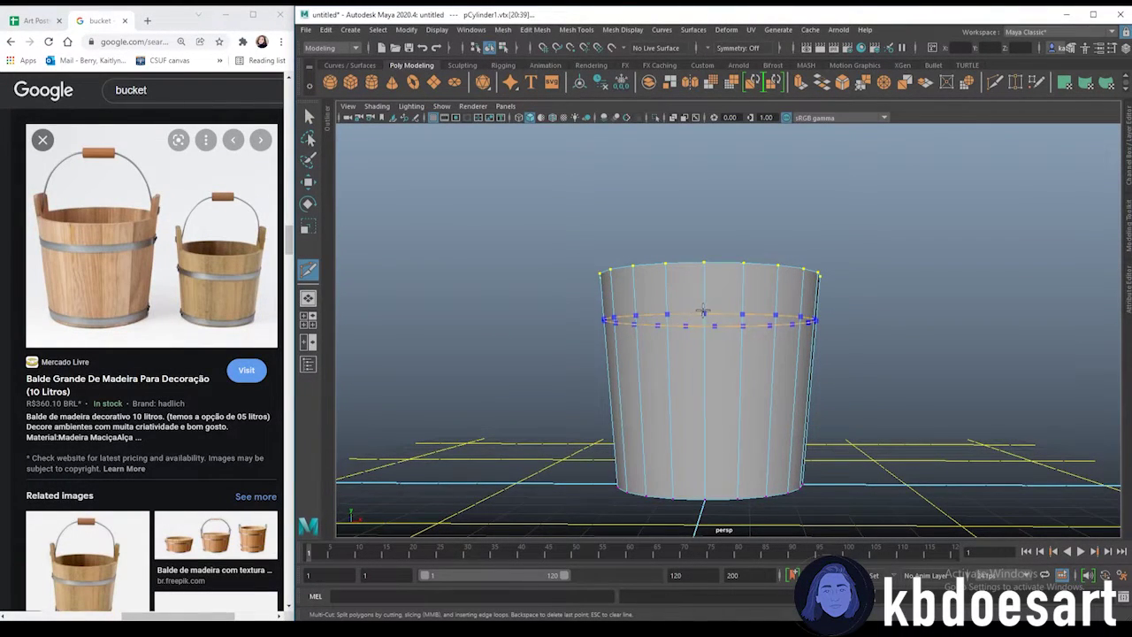
ctrl+click(704, 311)
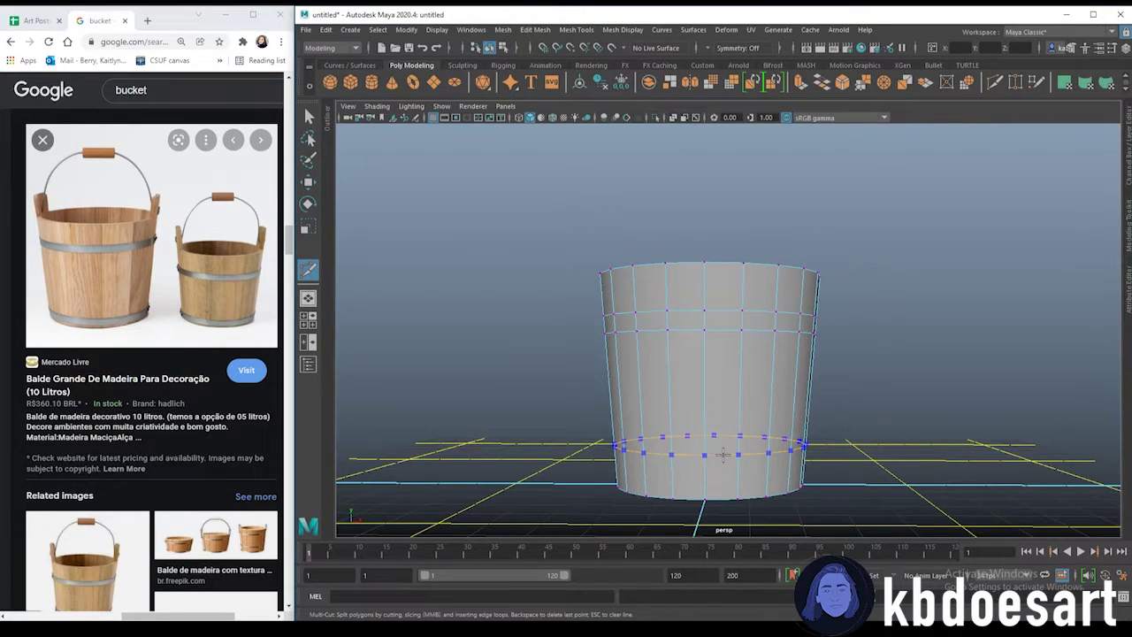
ctrl+click(724, 473)
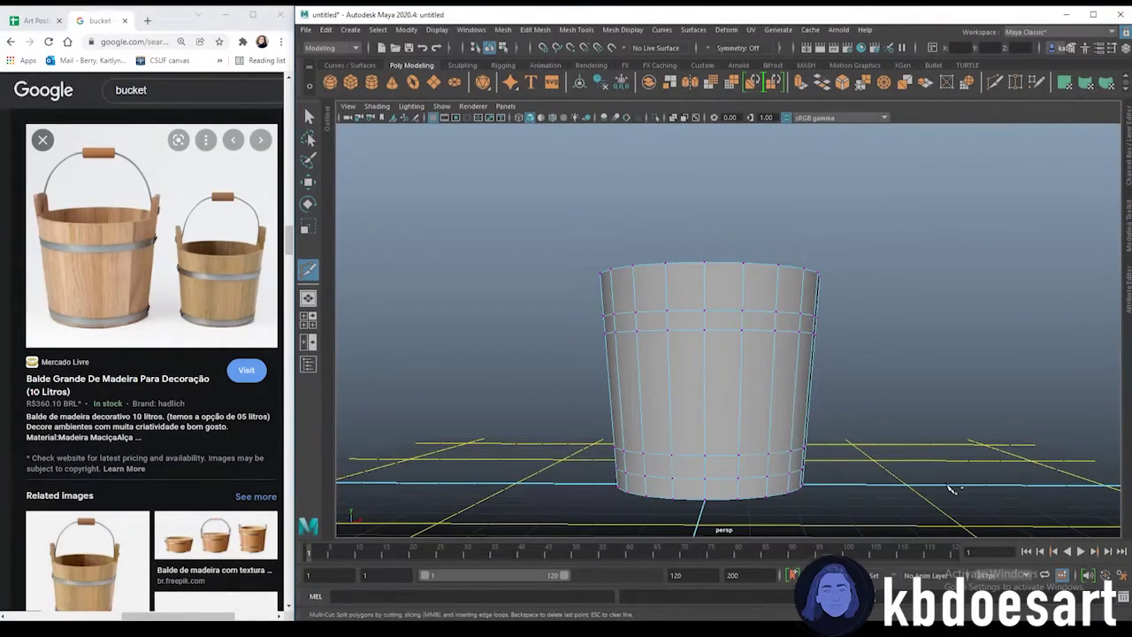
key(q)
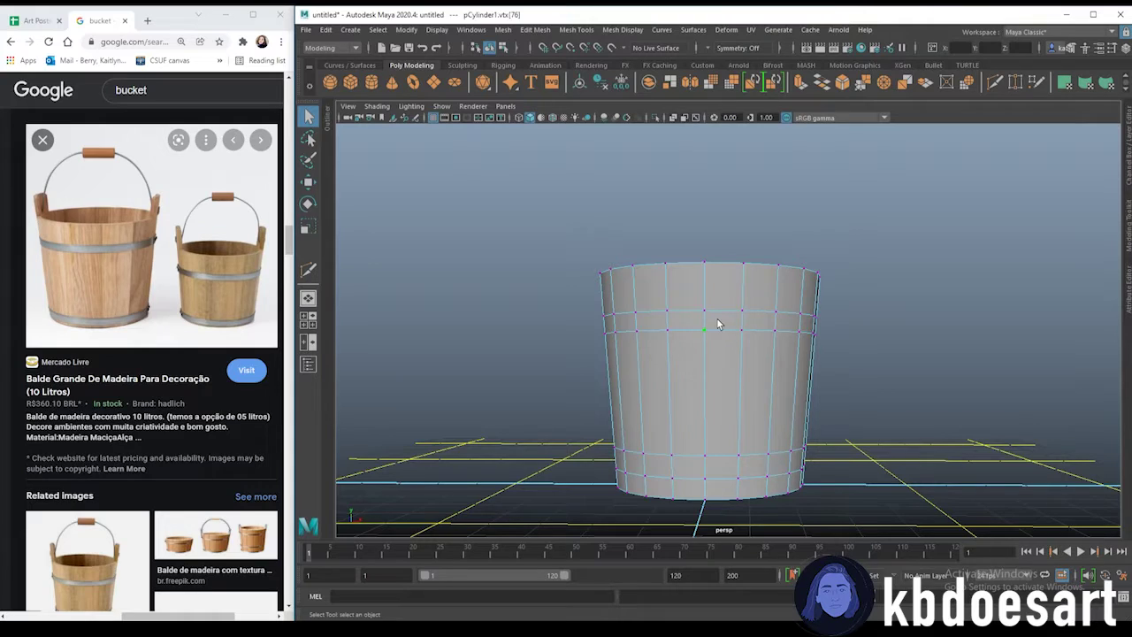
- Extrude the upper and lower band face loops outward with a thickness of about 0.16
right_drag(718, 325, 719, 352)
click(721, 321)
shift+double_click(686, 322)
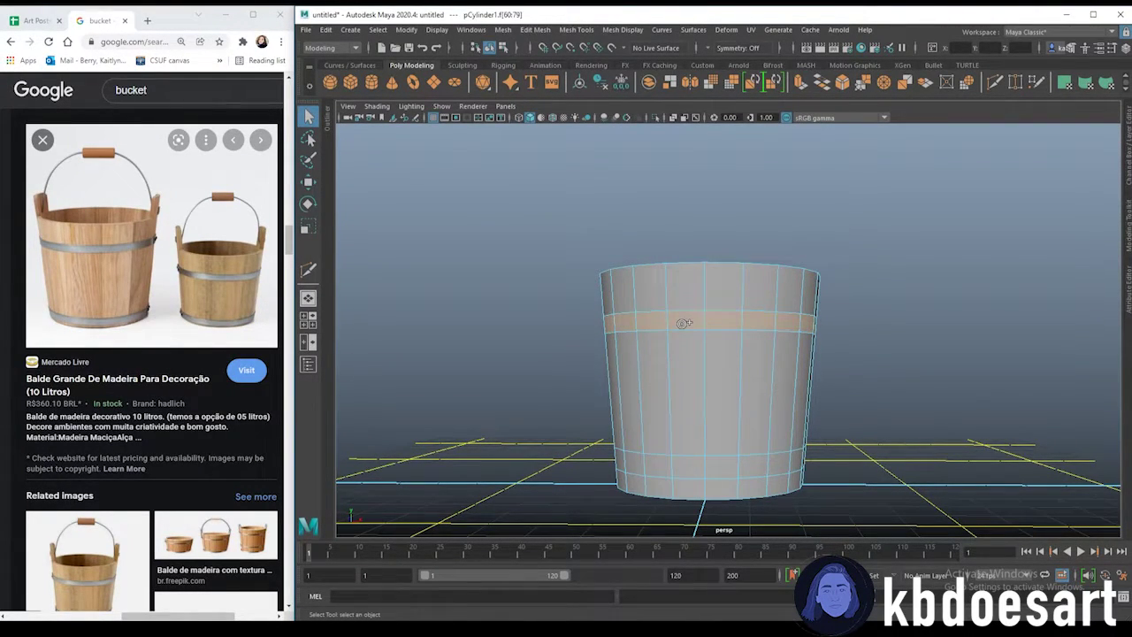
shift+click(721, 467)
shift+double_click(687, 467)
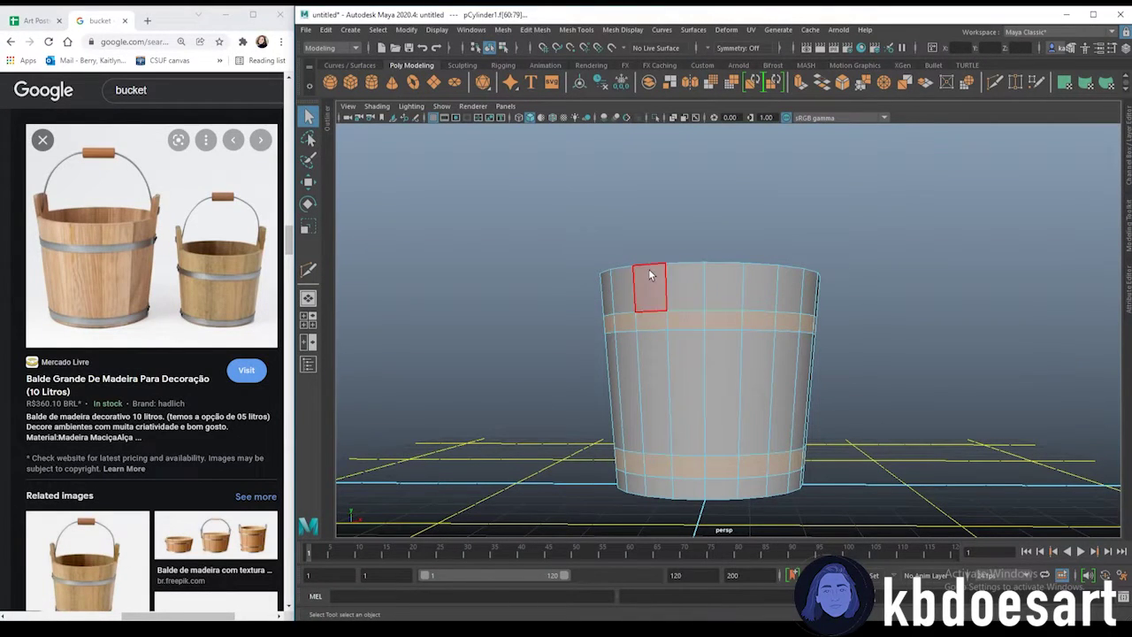
alt+drag(907, 369, 868, 383)
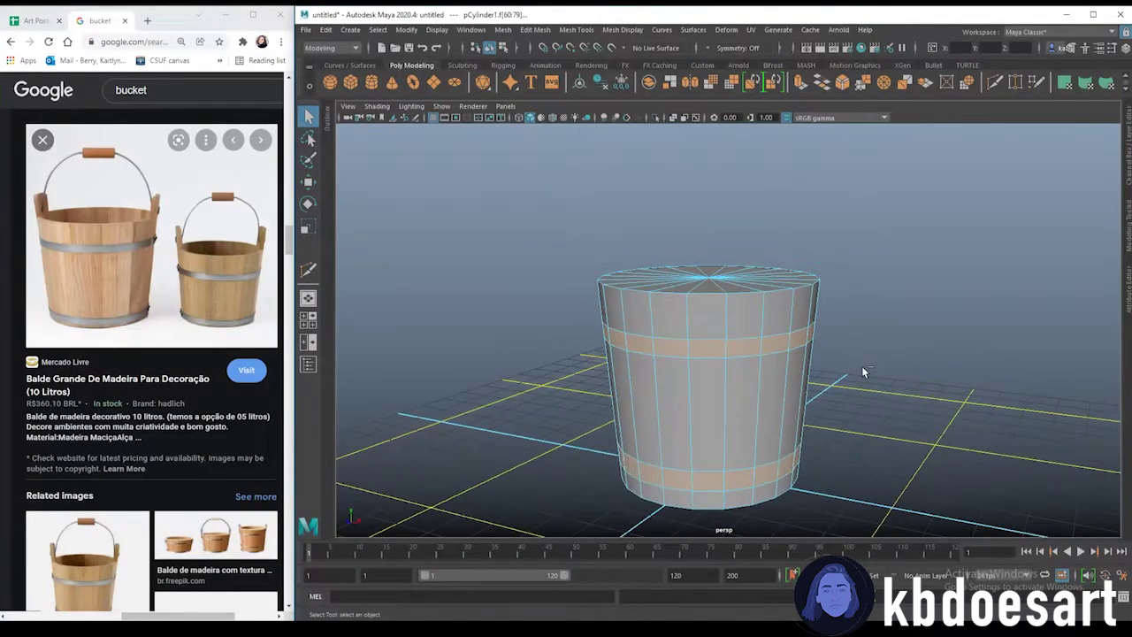
key(ctrl+e)
alt+right_drag(706, 366, 841, 367)
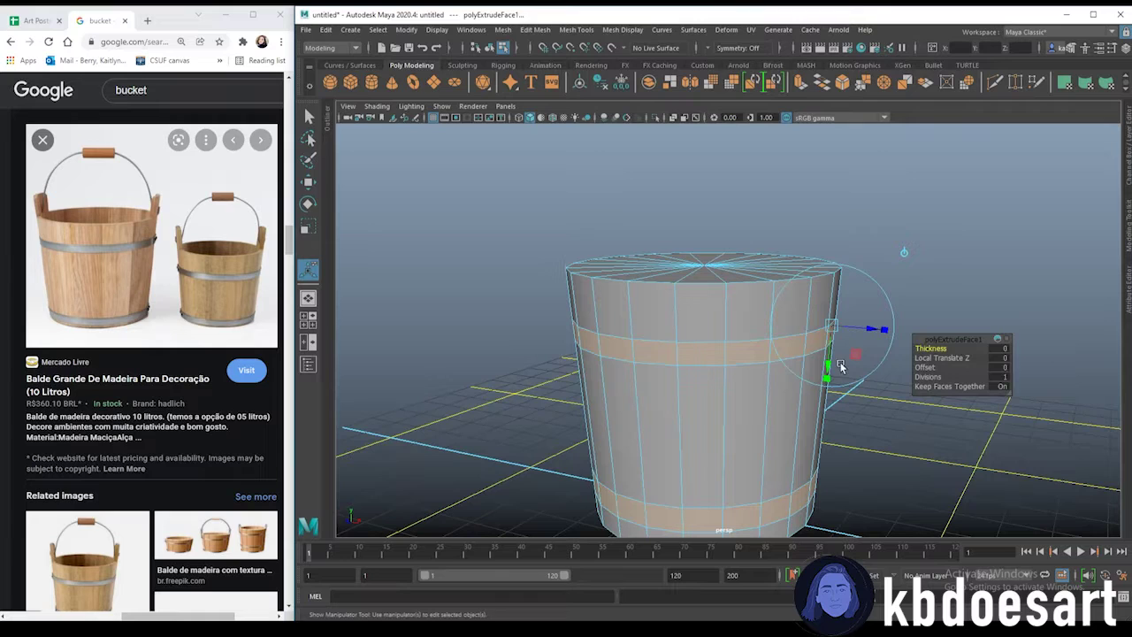
drag(930, 348, 944, 348)
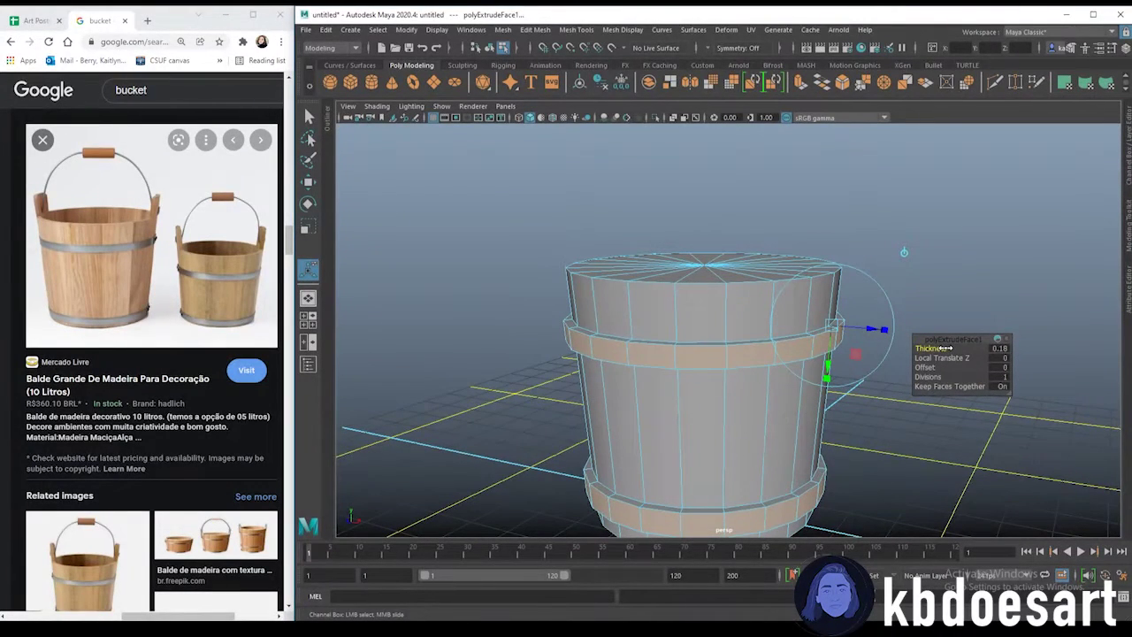
- Extrude all the faces of the top cap with an offset of 0.32 to form the bucket's rim
alt+drag(696, 448, 710, 506)
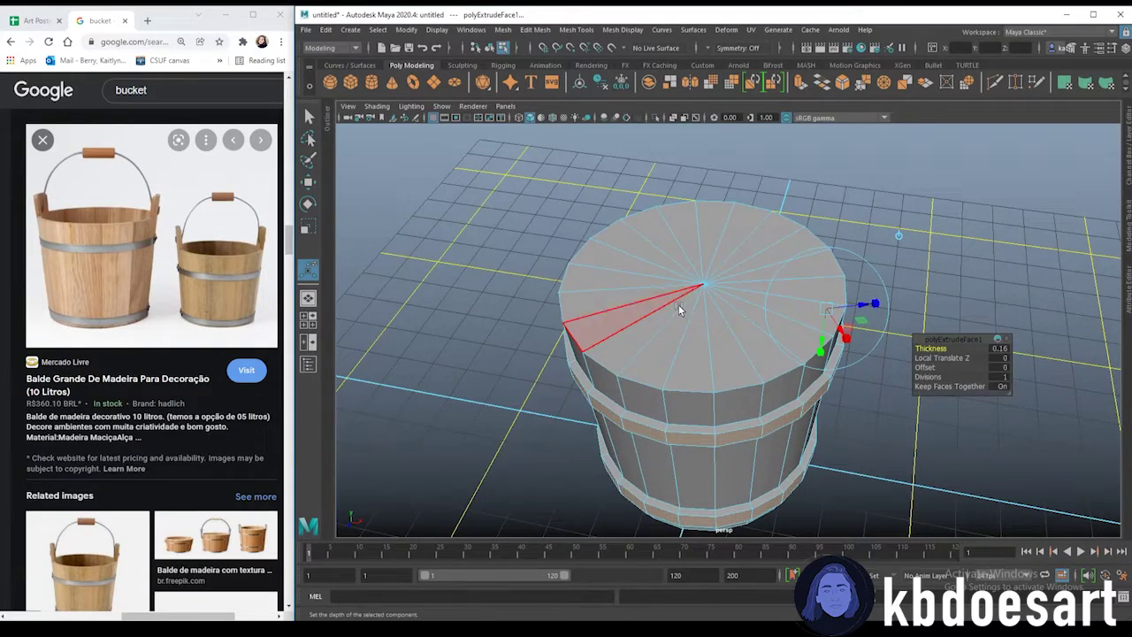
click(661, 271)
key(q)
mouse_move(660, 251)
shift+mouse_down()
mouse_move(623, 315)
mouse_move(624, 279)
mouse_move(662, 359)
mouse_move(609, 346)
shift+mouse_up()
key(ctrl+e)
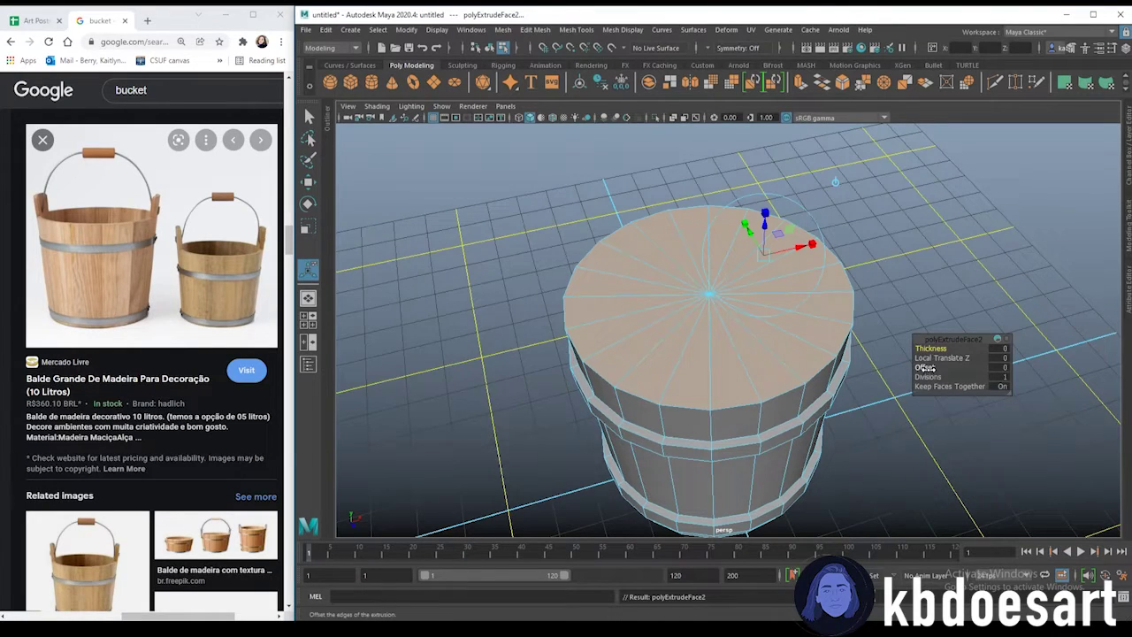
drag(931, 365, 775, 379)
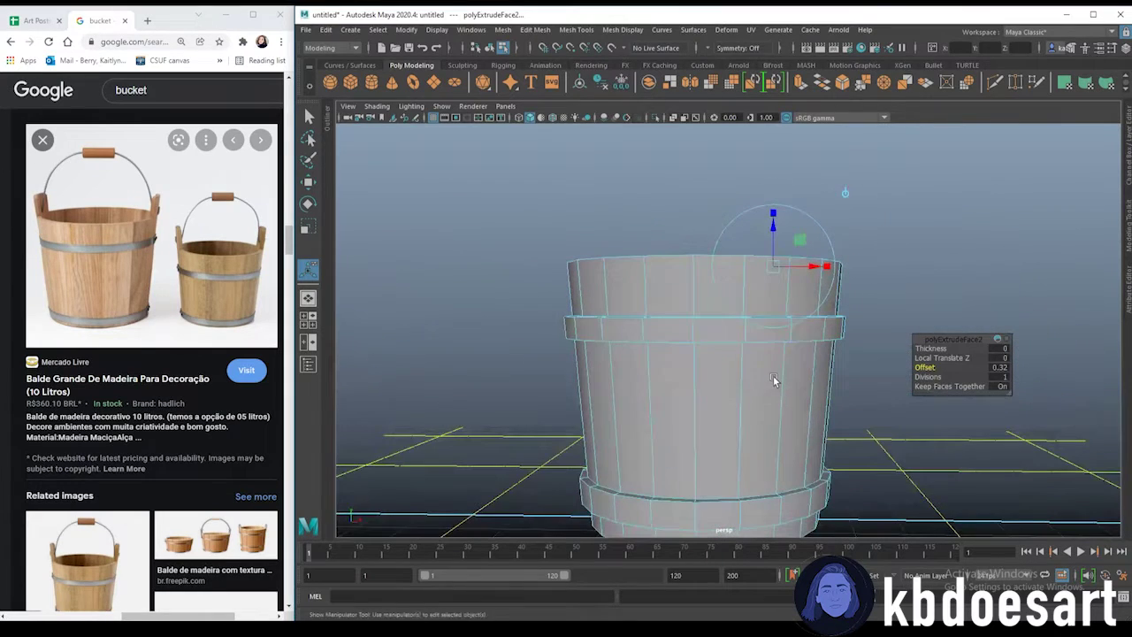
- Extrude the inset top faces downward to hollow out the bucket, leaving a floor just above the base
key(ctrl+e)
drag(931, 349, 735, 266)
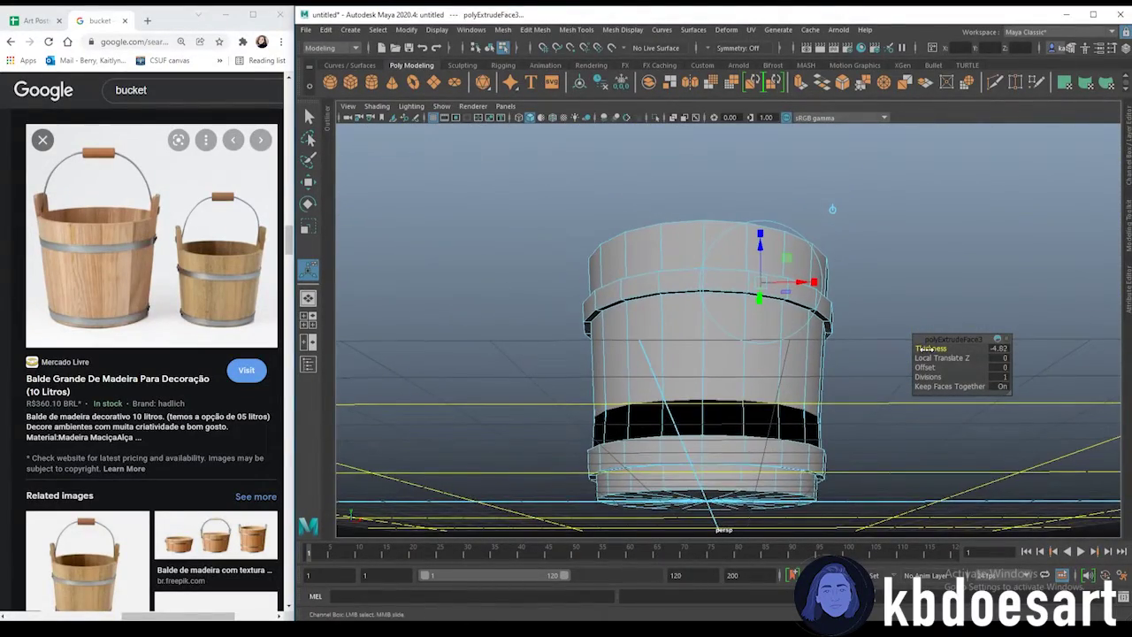
drag(929, 348, 945, 370)
alt+drag(820, 410, 799, 470)
click(813, 178)
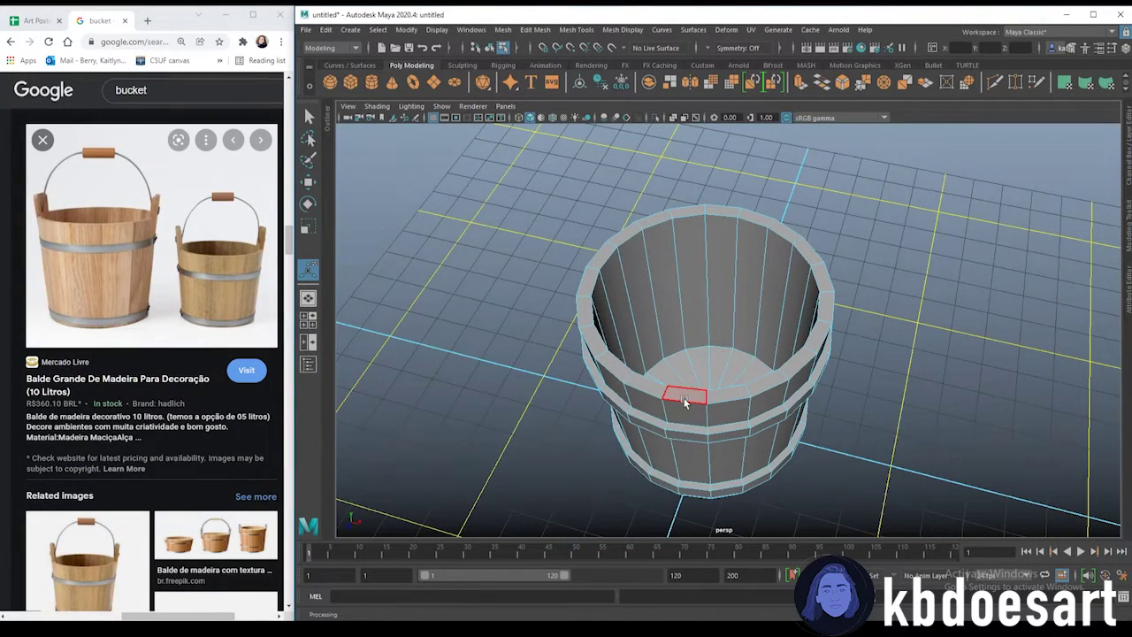
- Extrude two adjacent rim faces on each of two opposite sides upward with a thickness of 1.16 to form the handle posts
click(720, 407)
alt+drag(718, 393, 674, 439)
key(q)
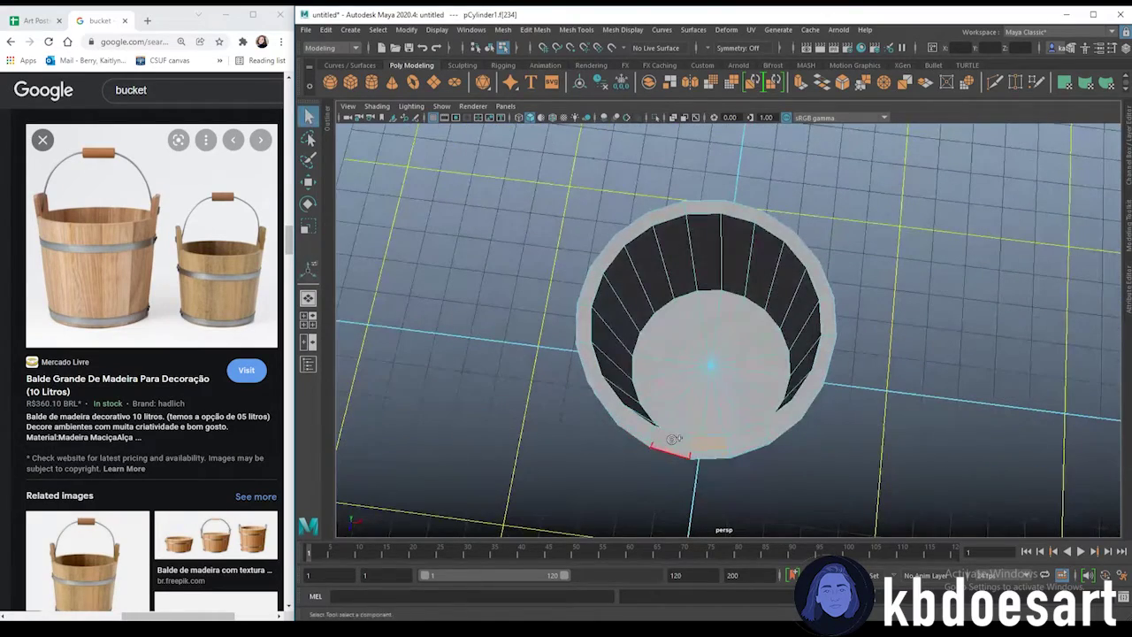
shift+click(710, 208)
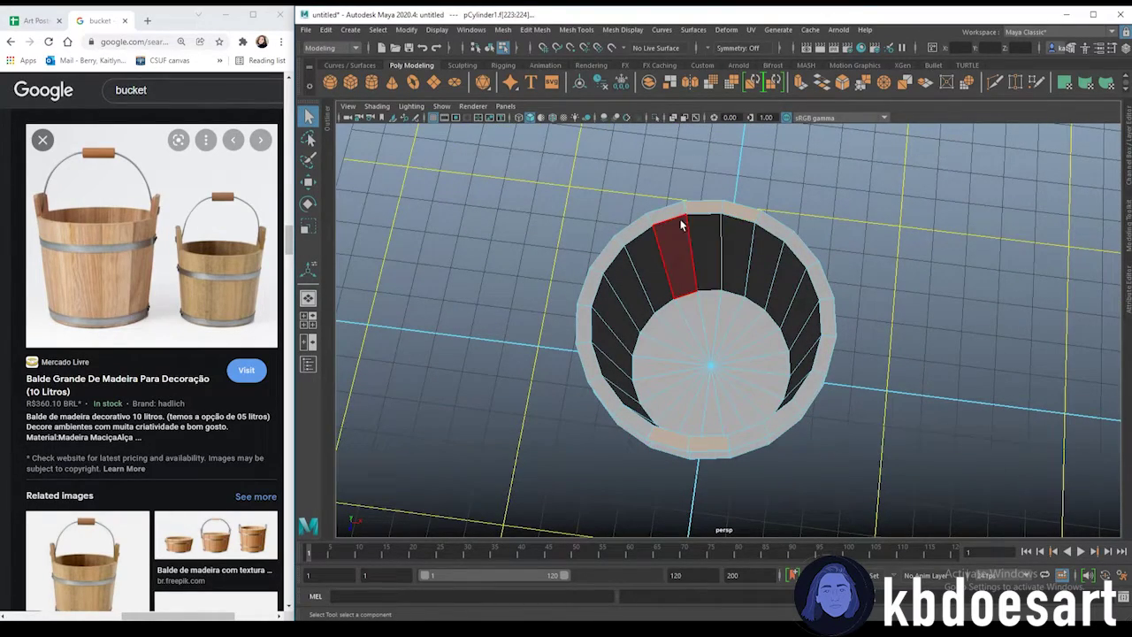
alt+drag(739, 384, 878, 349)
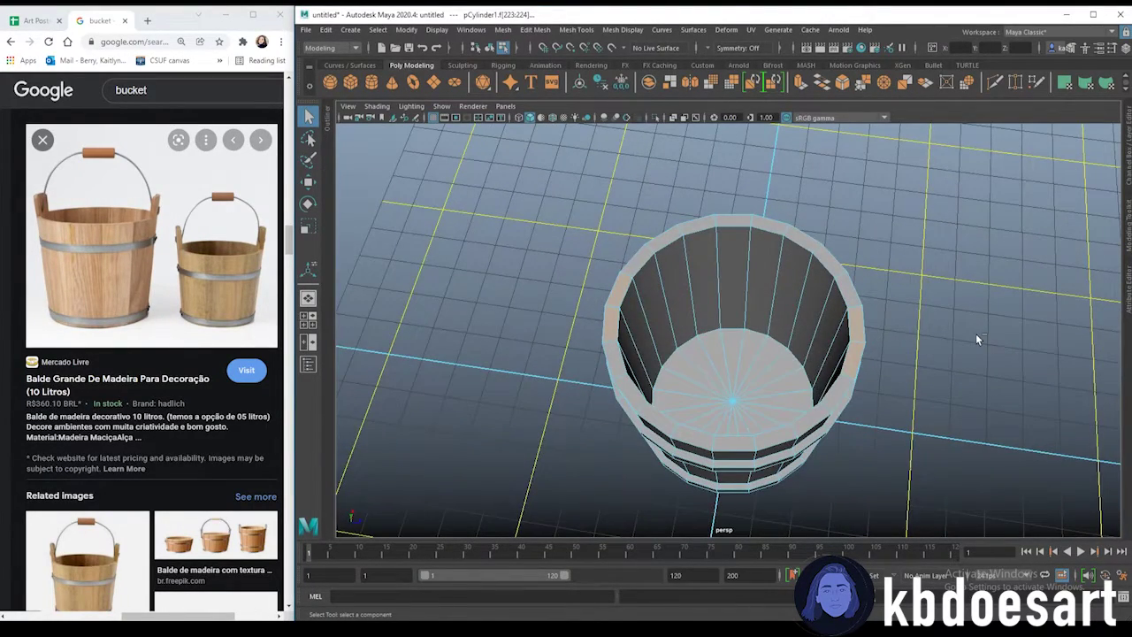
key(ctrl+e)
alt+drag(804, 403, 993, 345)
alt+drag(963, 426, 777, 378)
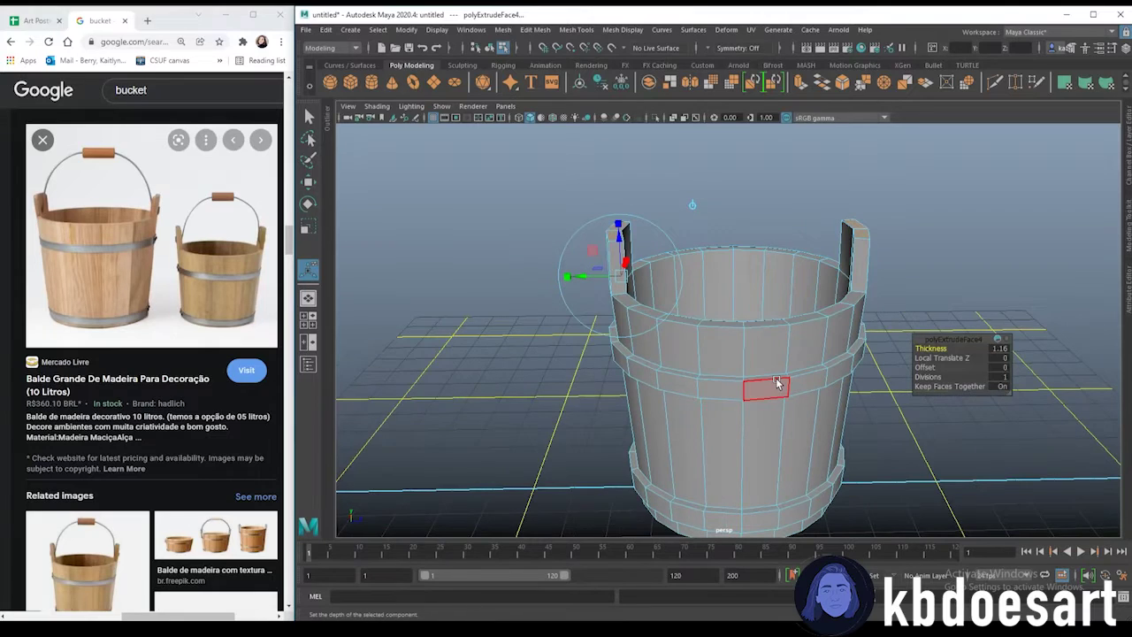
alt+middle_drag(730, 306, 738, 313)
alt+right_drag(737, 313, 829, 295)
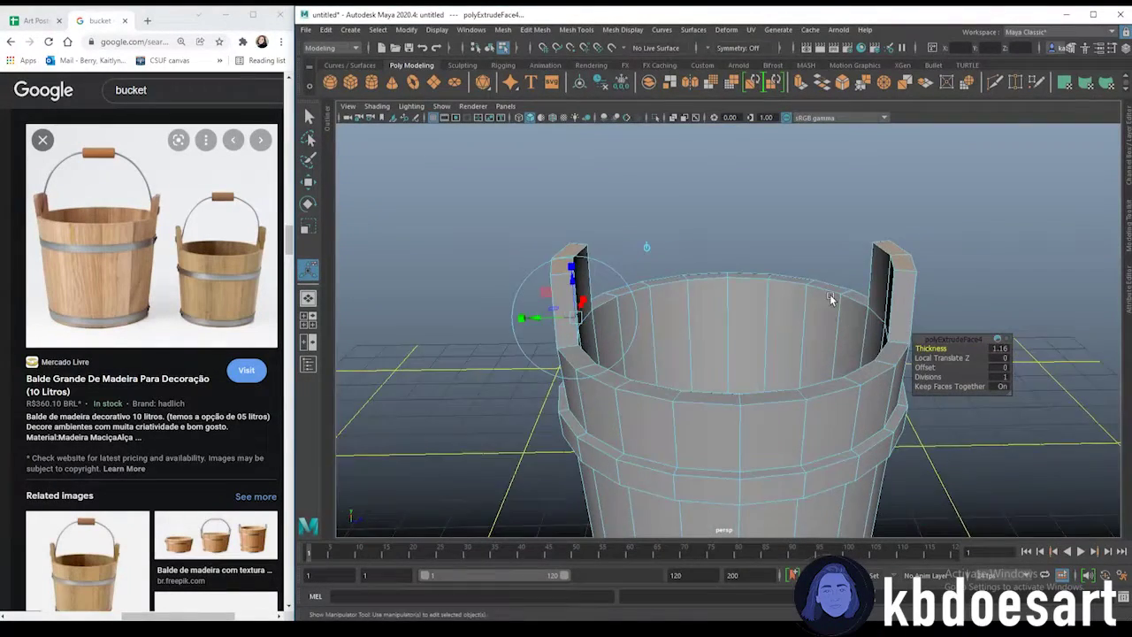
alt+drag(829, 294, 779, 375)
click(702, 224)
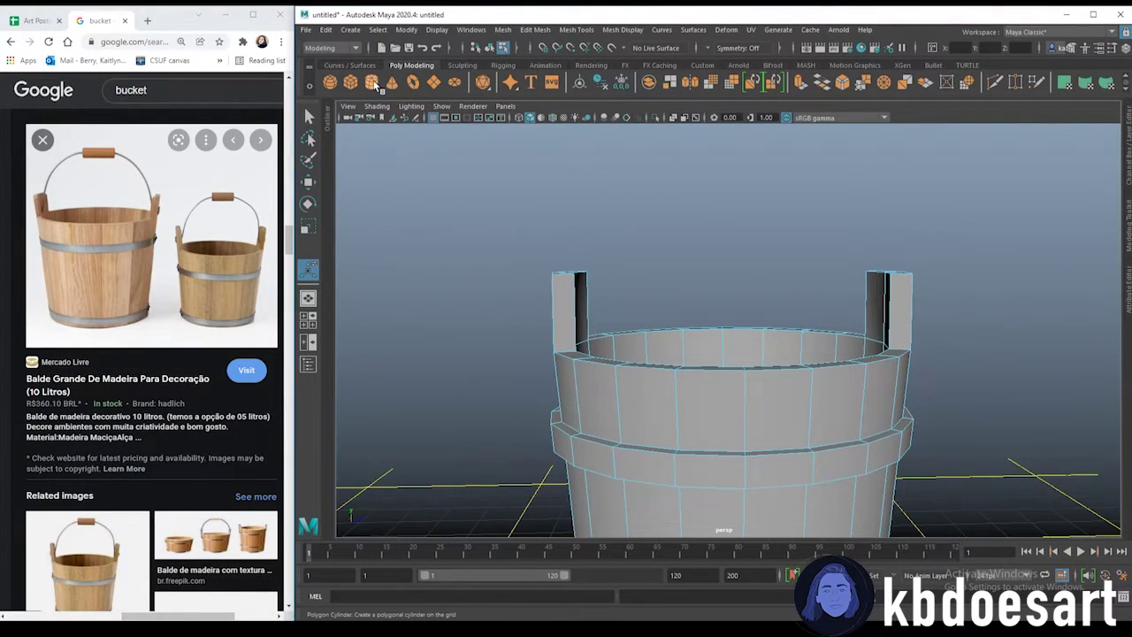
- Create a second polygon cylinder for the handle grip and raise it above the bucket to a Translate Y of about 8
click(372, 82)
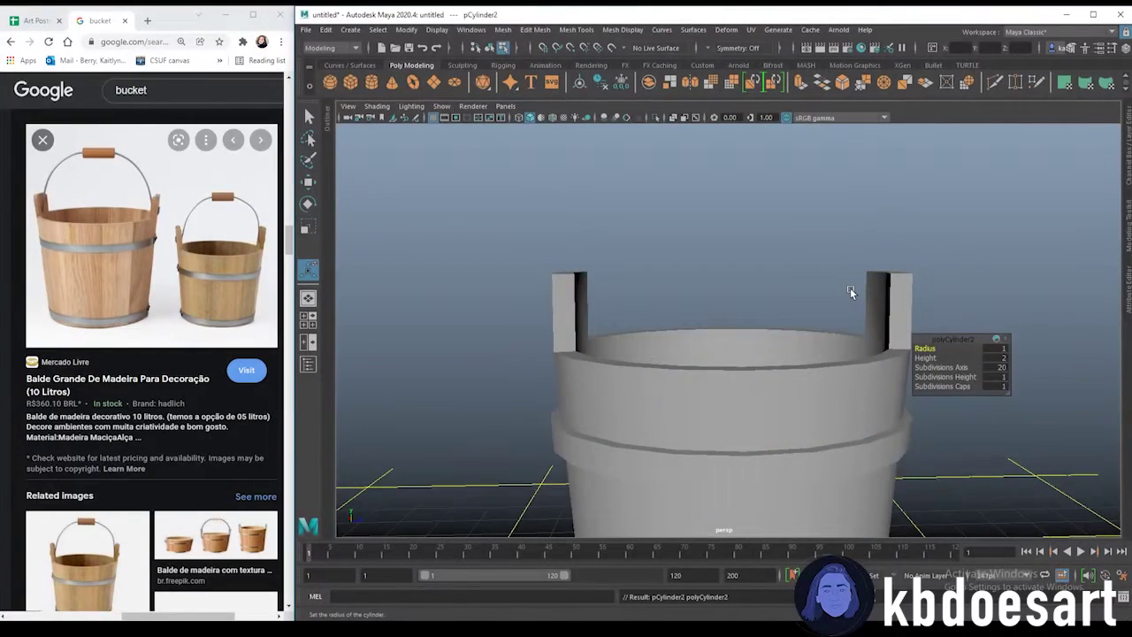
scroll(850, 287, down, 5)
key(w)
drag(728, 389, 717, 240)
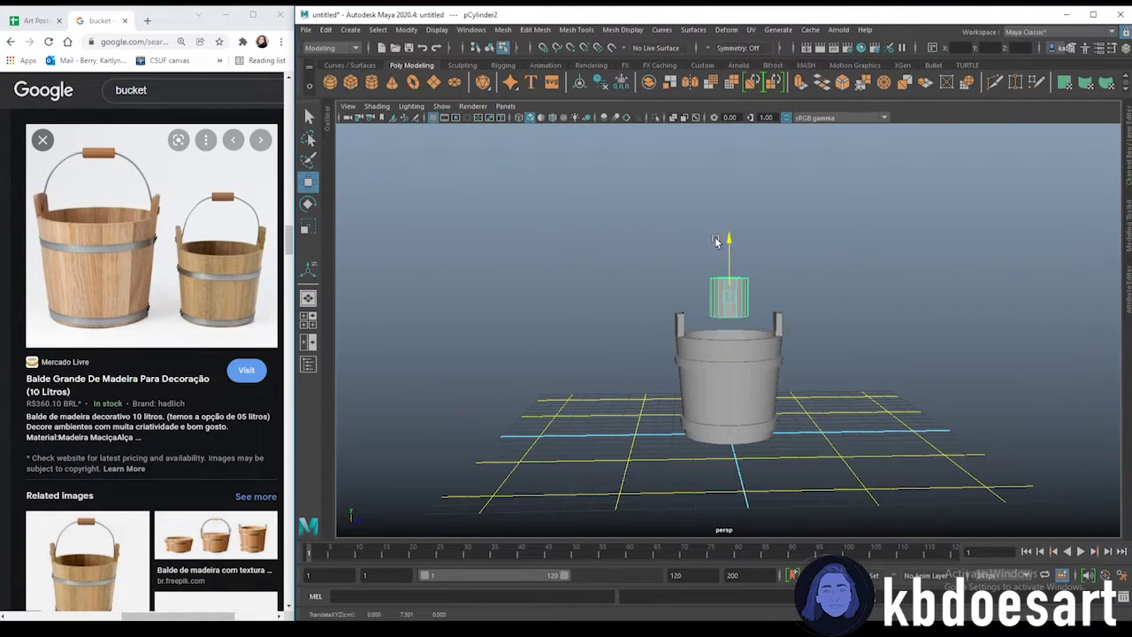
scroll(906, 322, up, 4)
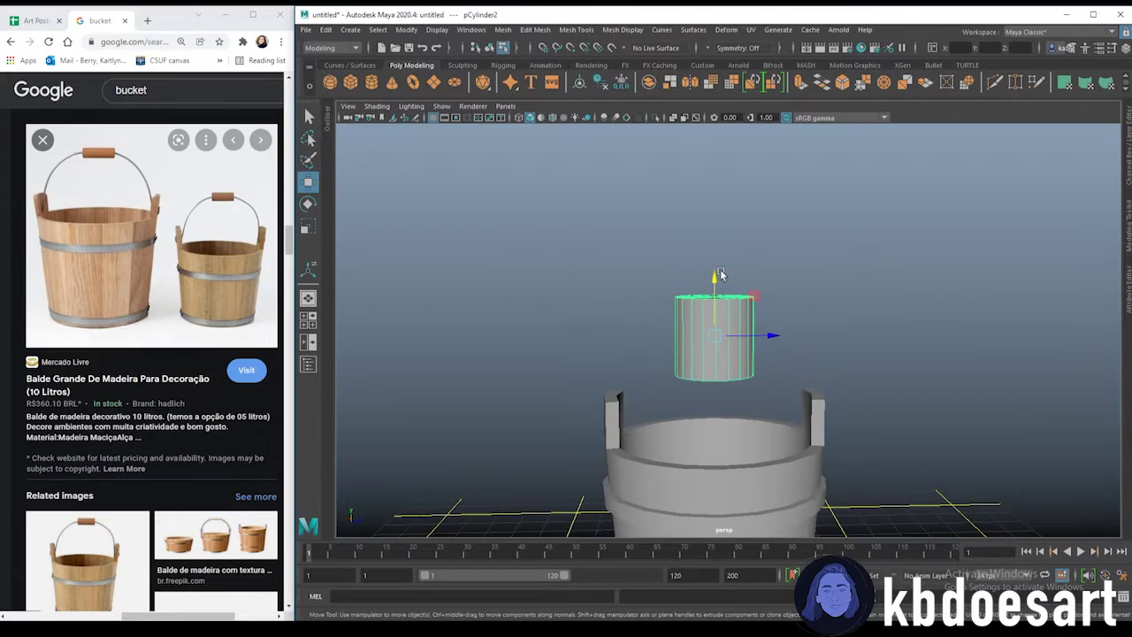
- Lay the new cylinder horizontally by setting its Rotate X to 90, leaving Rotate Y at 0
click(1129, 182)
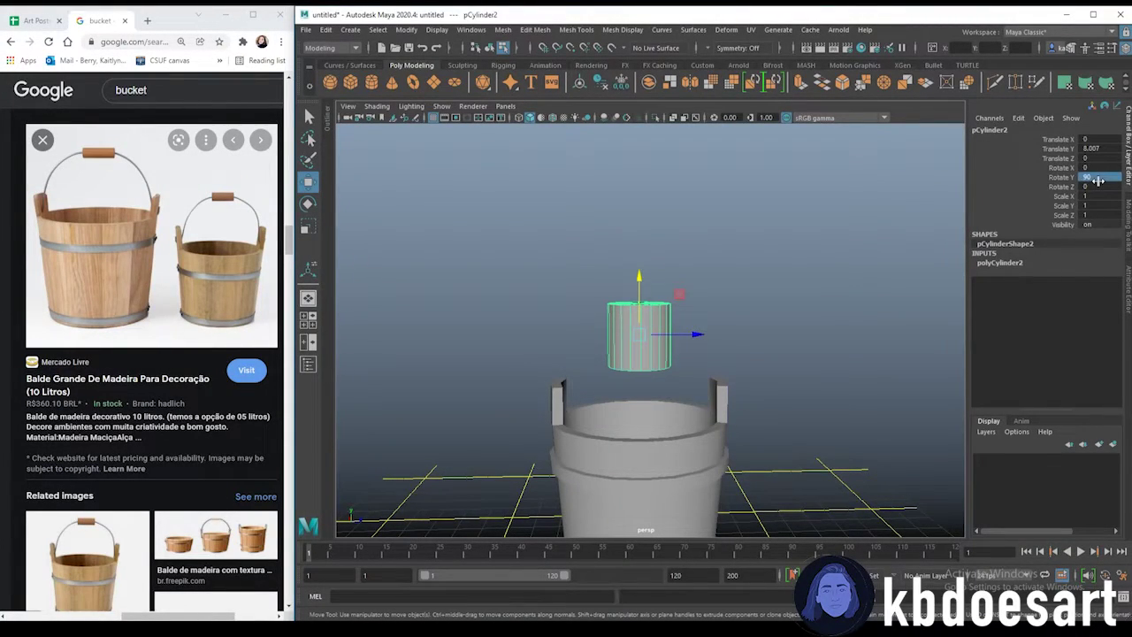
key(ctrl+z)
click(1095, 168)
text(90)
key(Return)
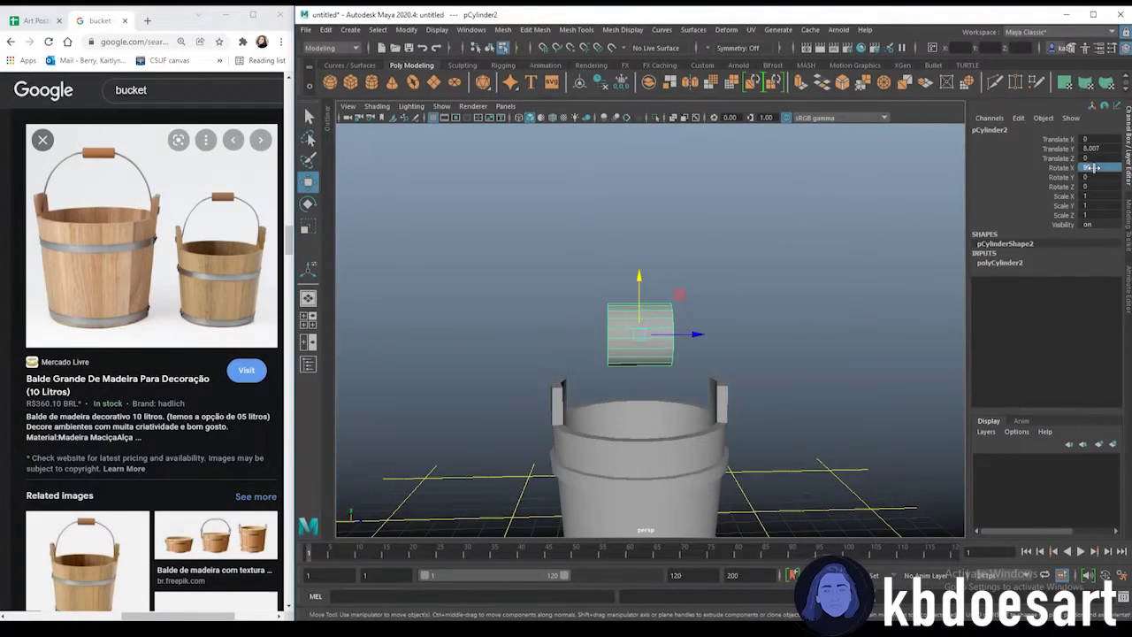
- Scale the grip cylinder down to about 0.308 in X and Z and raise it to a Translate Y of about 9
alt+drag(682, 309, 705, 362)
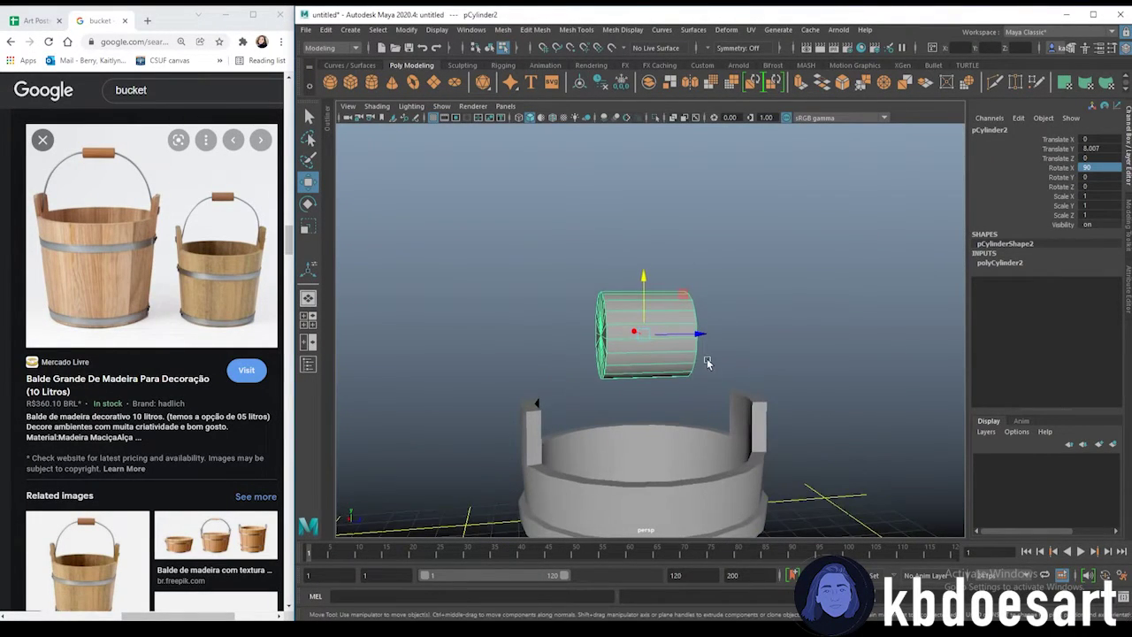
click(685, 369)
click(686, 369)
key(r)
drag(646, 334, 599, 329)
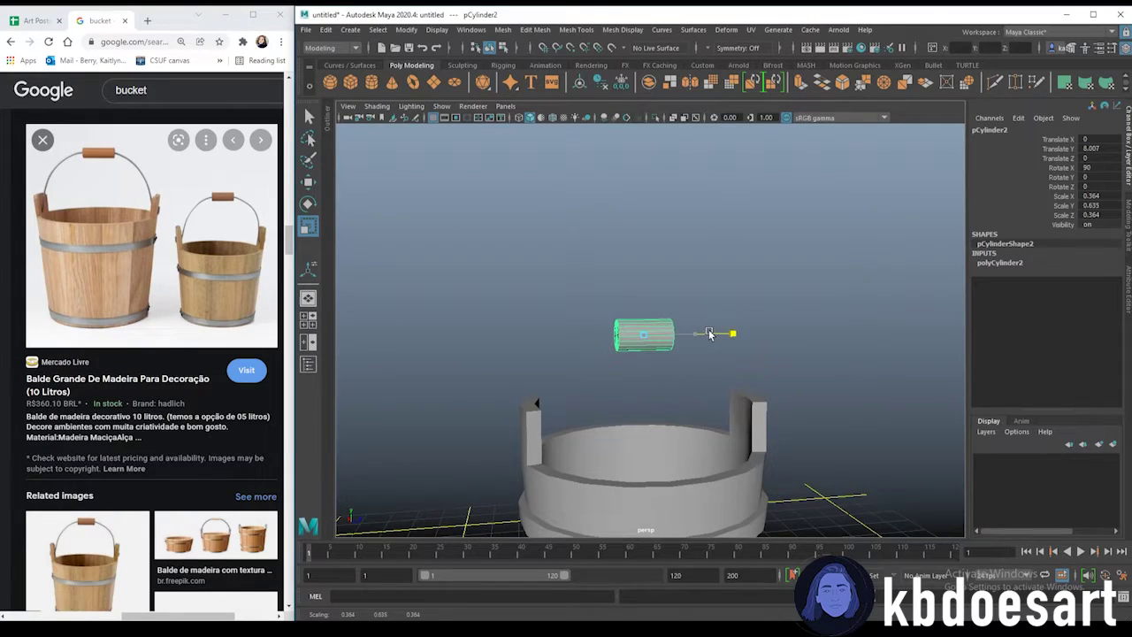
key(w)
drag(645, 332, 626, 296)
key(r)
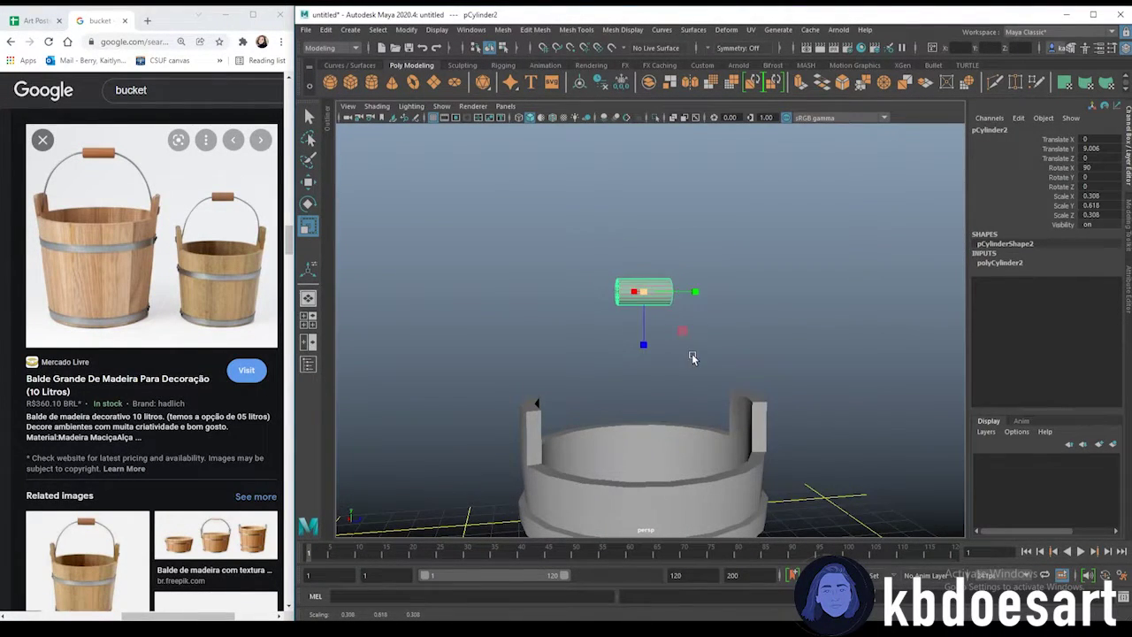
- Lengthen the grip cylinder to a Scale Y of about 0.98 and deselect it
alt+drag(693, 357, 720, 341)
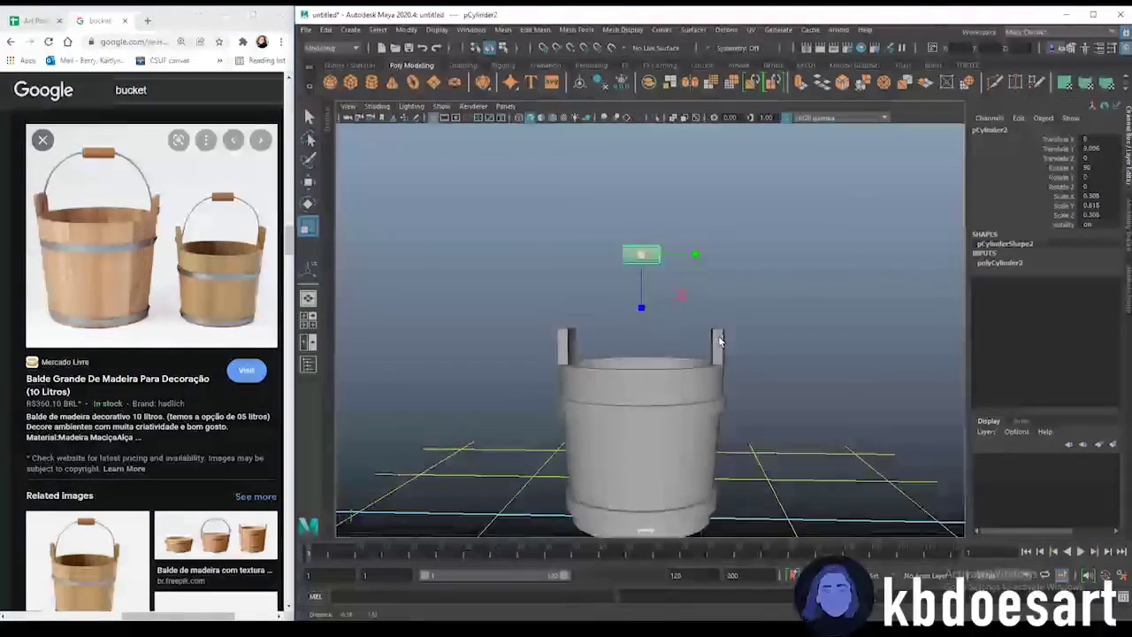
alt+middle_drag(720, 342, 718, 359)
drag(670, 274, 699, 277)
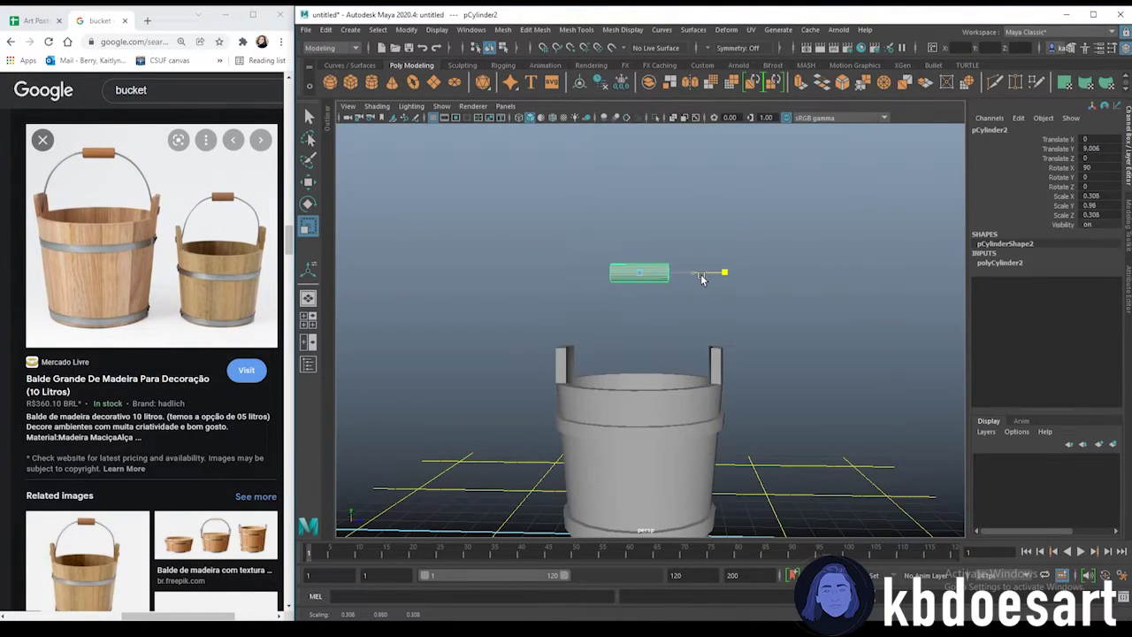
click(740, 300)
alt+right_drag(620, 363, 800, 347)
alt+drag(617, 345, 455, 380)
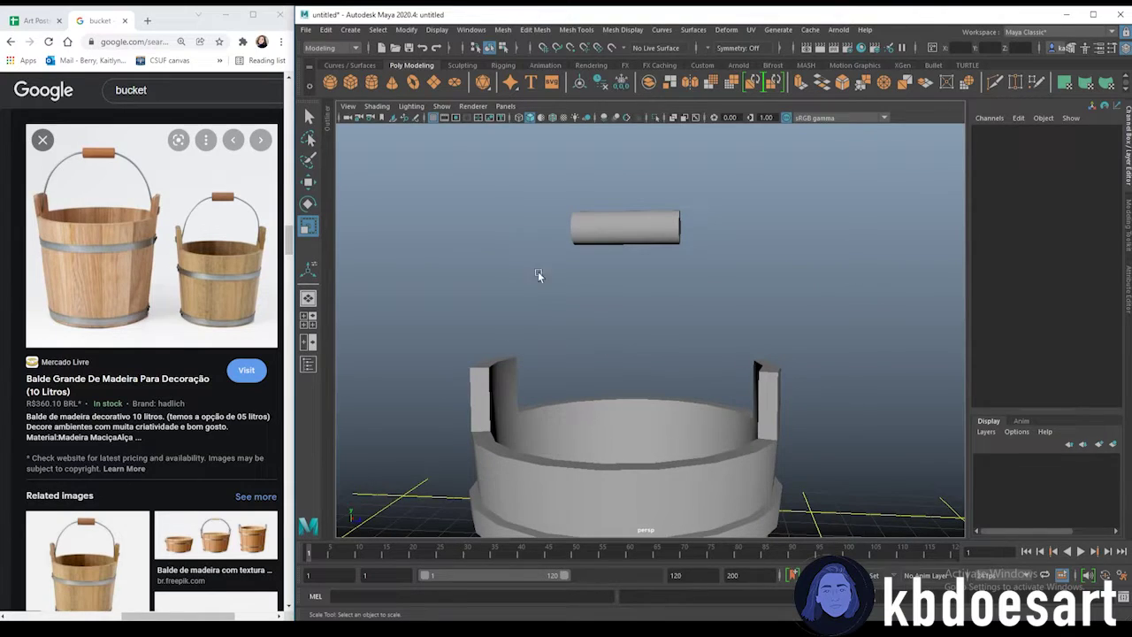
- Create a polygon torus for the handle wire and raise it to a Translate Y of about 7.4
click(414, 83)
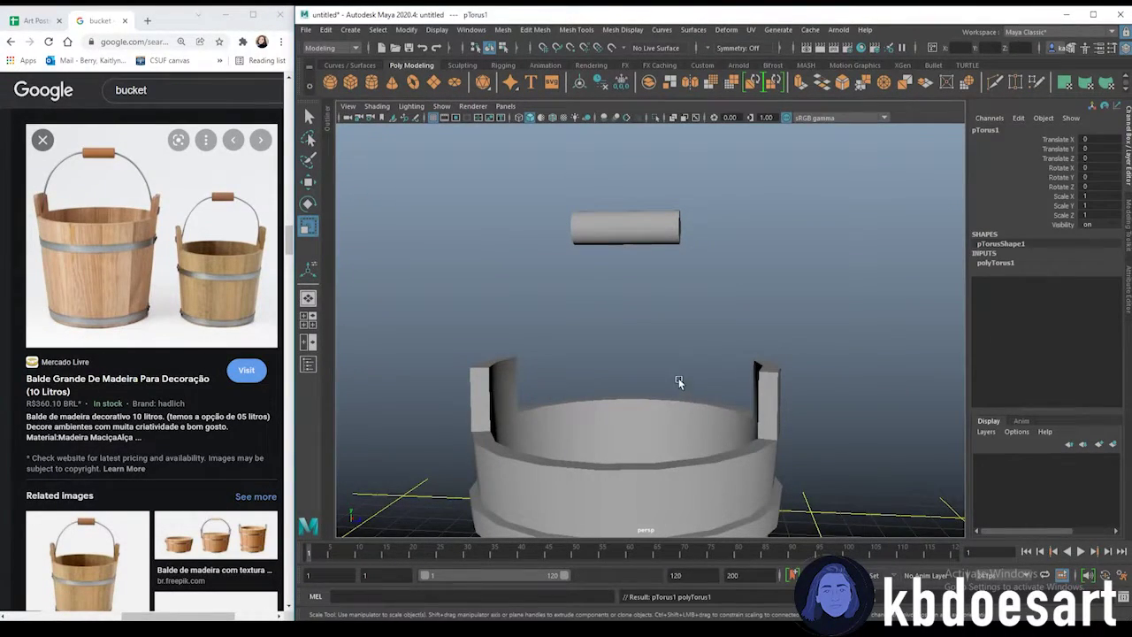
key(w)
alt+right_drag(677, 381, 562, 314)
drag(639, 447, 638, 238)
scroll(814, 267, up, 3)
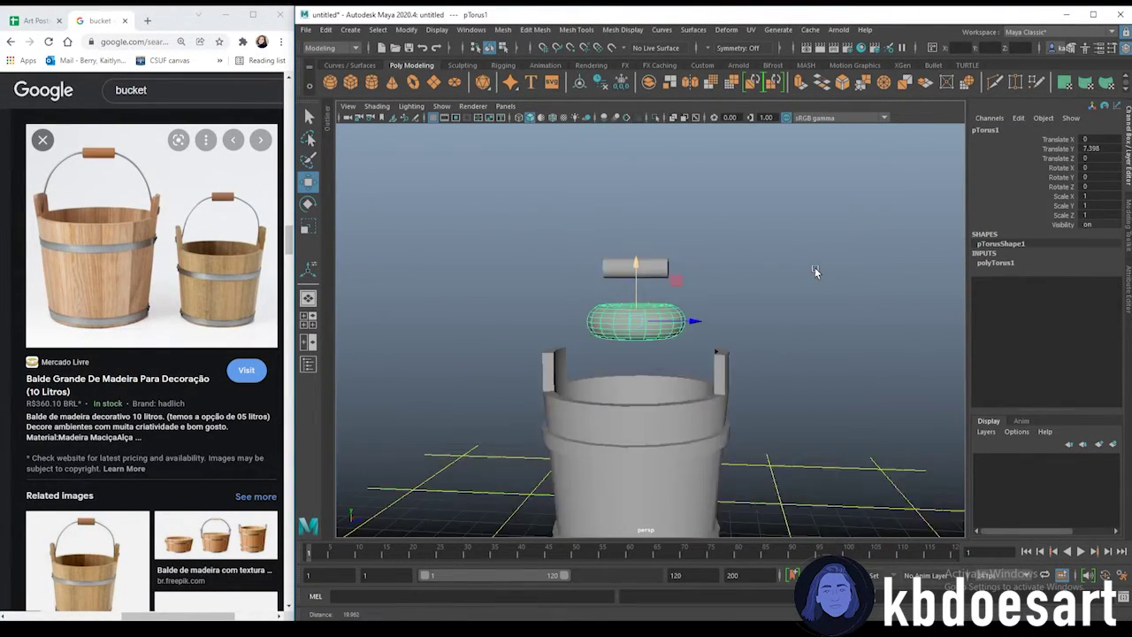
double_click(1085, 176)
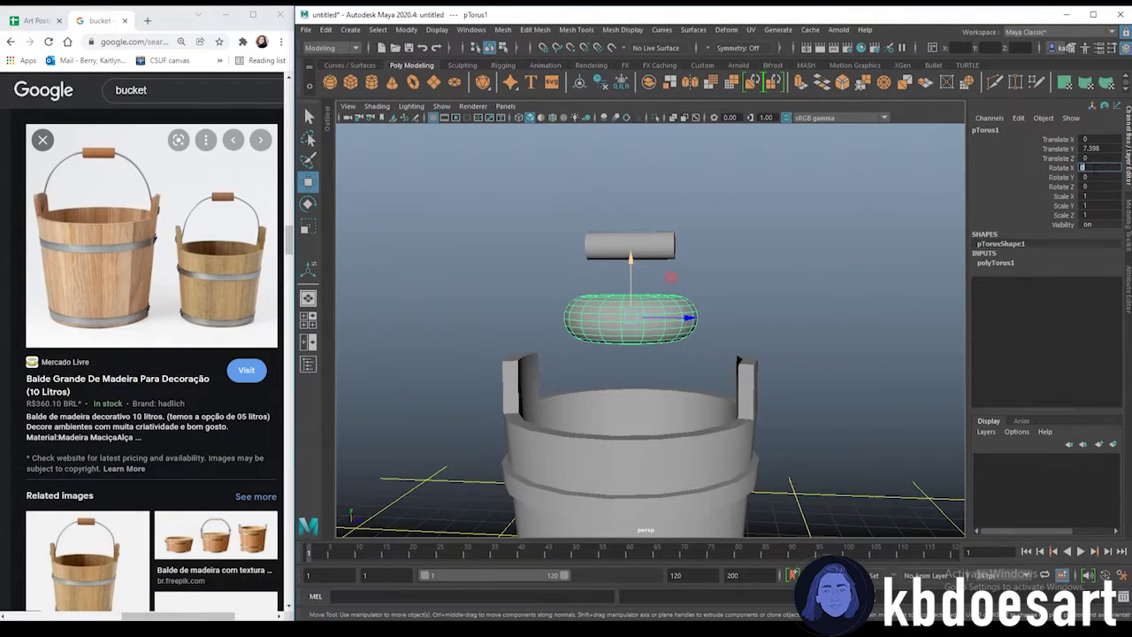
text(90)
key(Return)
key(ctrl+z)
key(Tab)
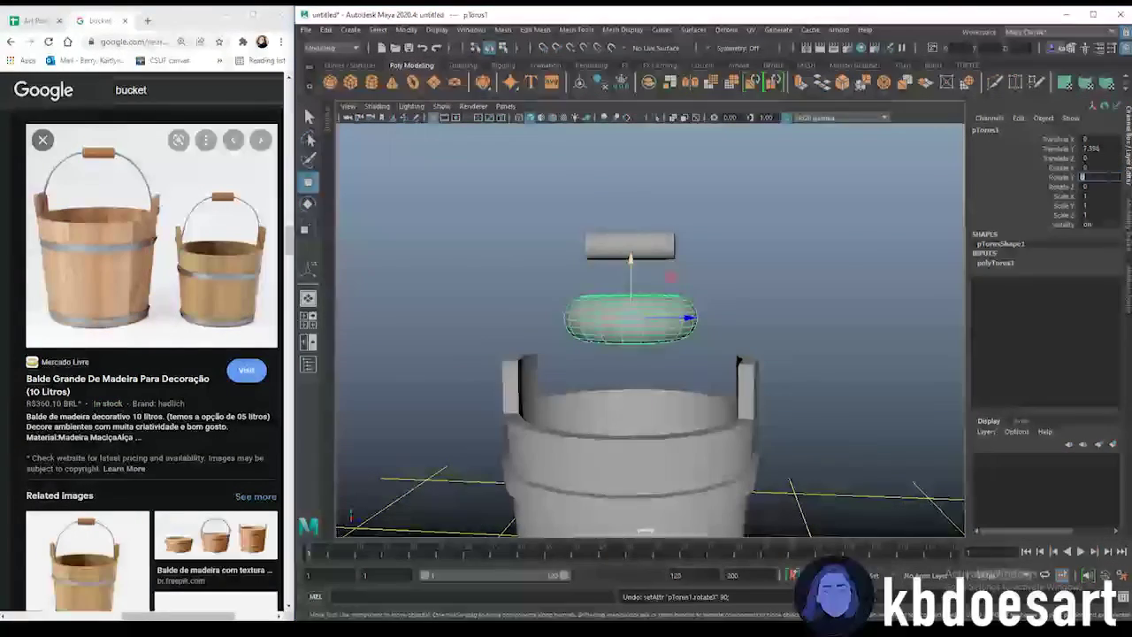
text(9)
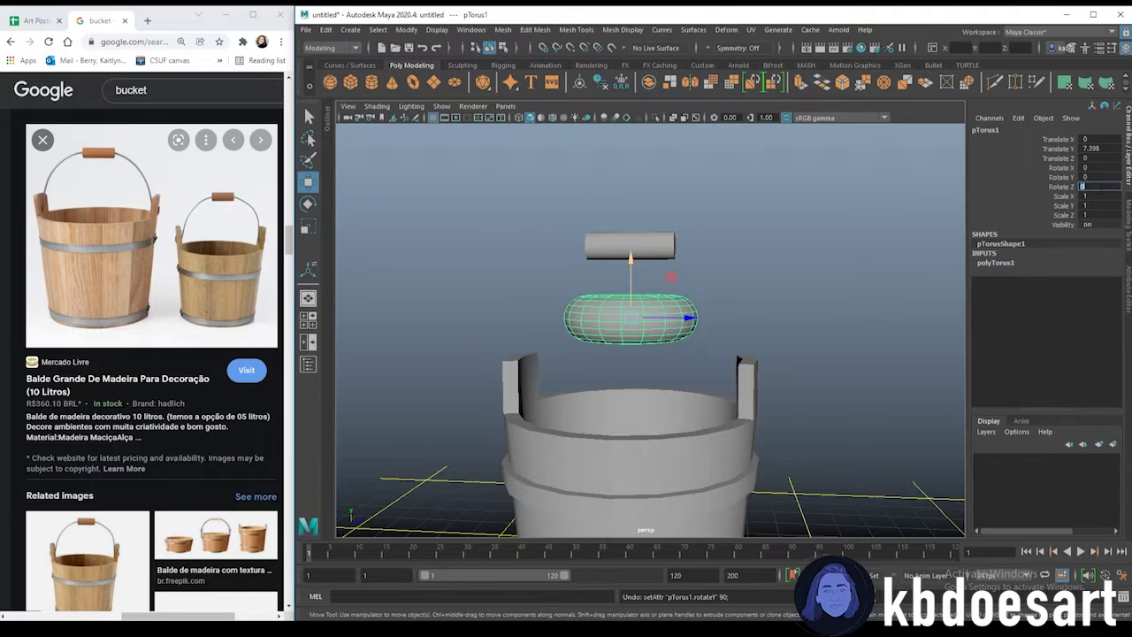
- Stand the torus upright in line with the grip by setting its Rotate Z to 90
text(90)
key(Return)
scroll(723, 268, up, 2)
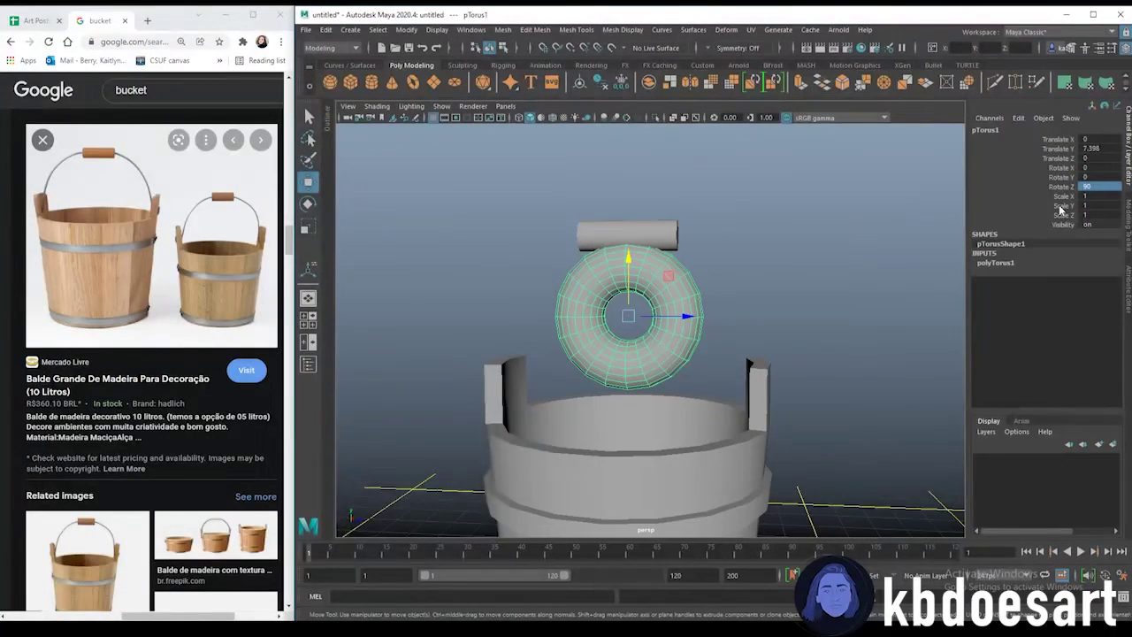
- Open the torus's creation attributes and set its Radius to 7
click(1128, 301)
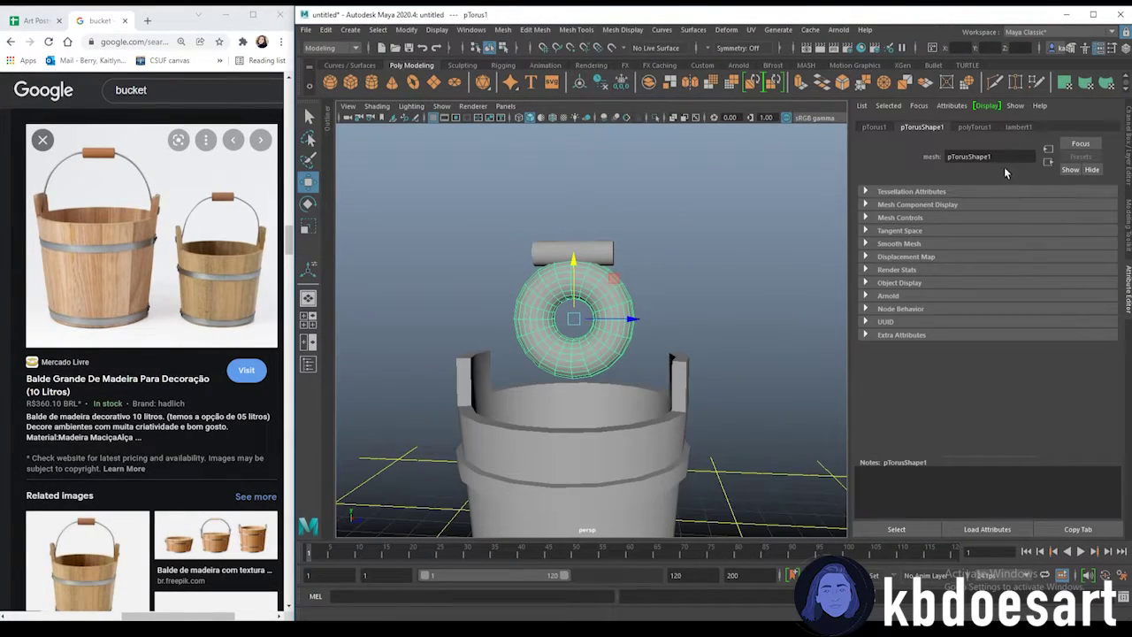
click(977, 128)
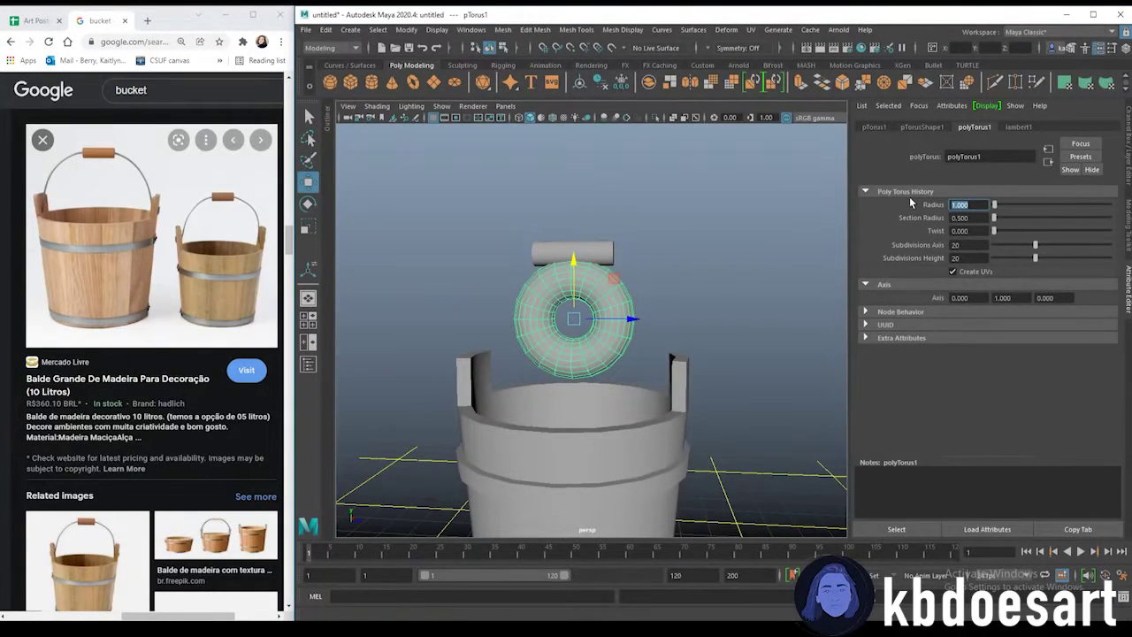
text(7)
key(Return)
scroll(627, 339, down, 3)
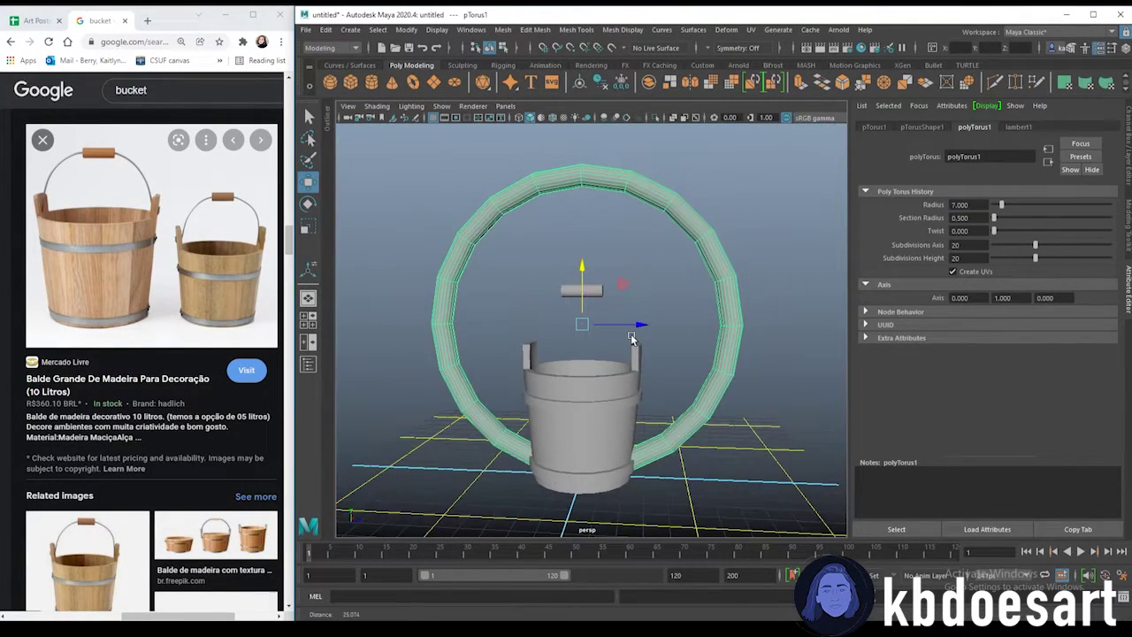
- Scale the torus ring down uniformly until it fits between the grip and the bucket rim
key(r)
drag(587, 318, 423, 316)
key(f)
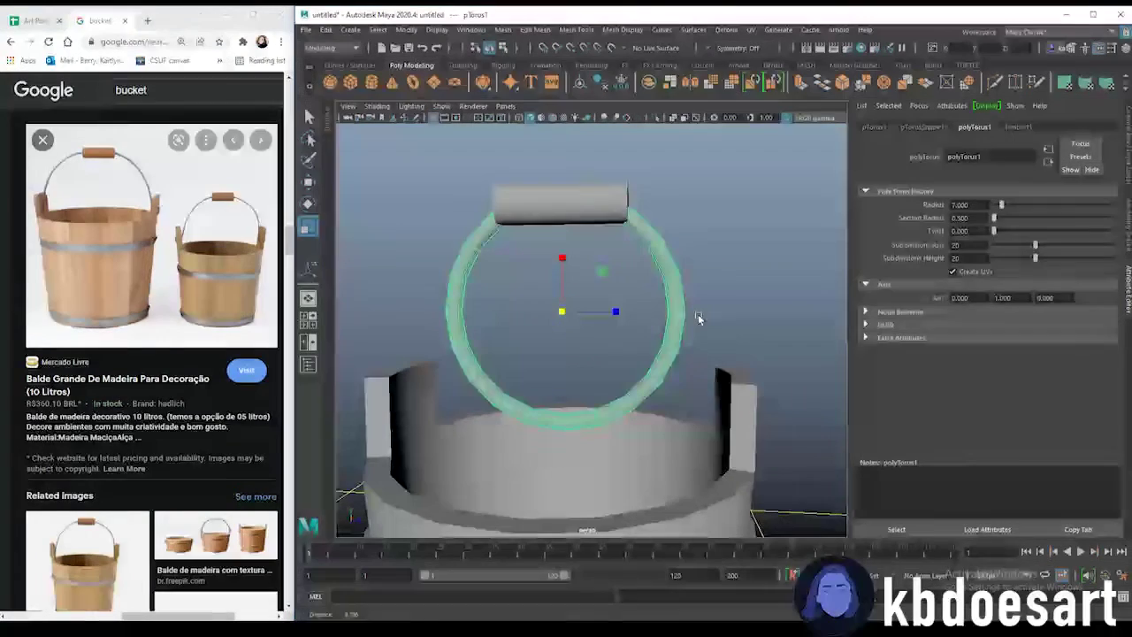
alt+drag(563, 277, 599, 298)
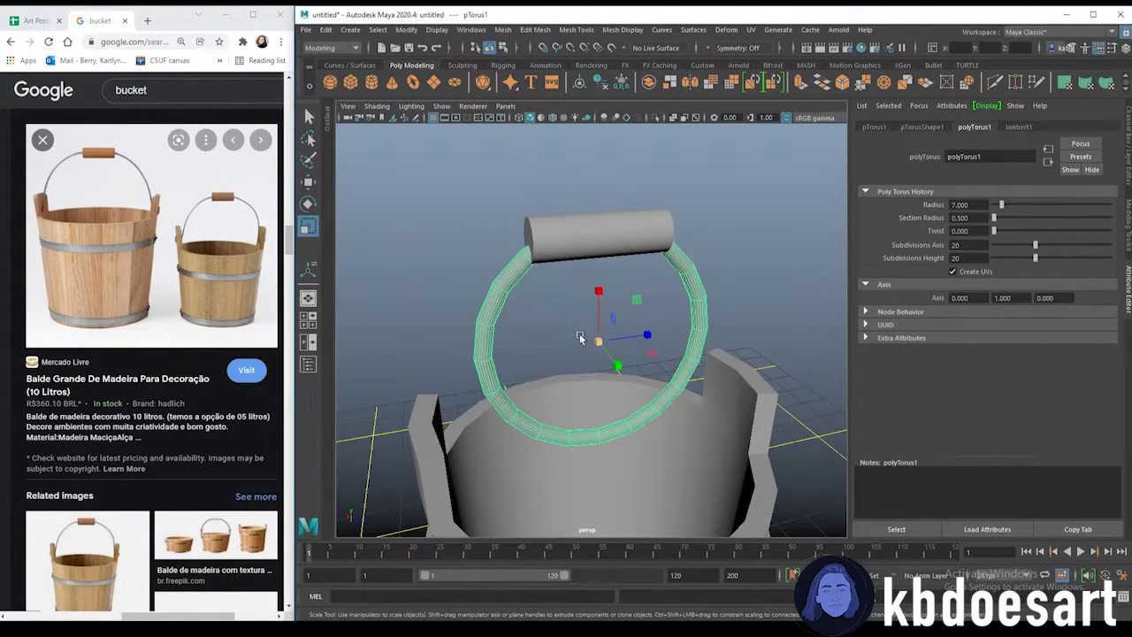
drag(598, 341, 567, 329)
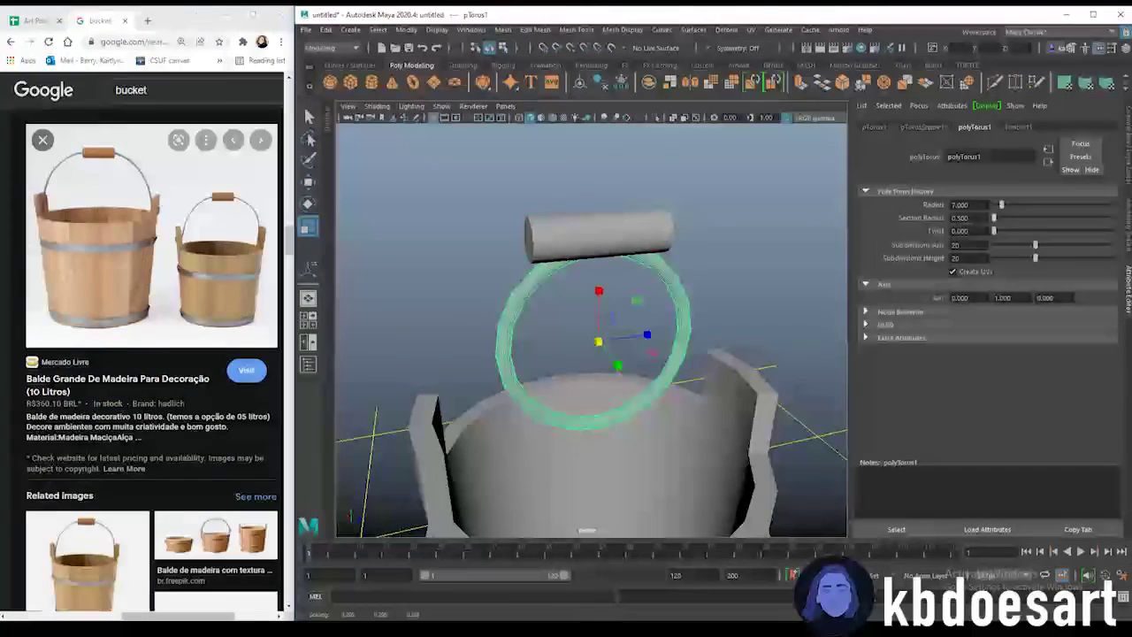
- Increase the torus's Radius to 9, 10 and finally 12, and scale the ring down uniformly to about 0.148
drag(973, 205, 924, 197)
text(9)
key(Return)
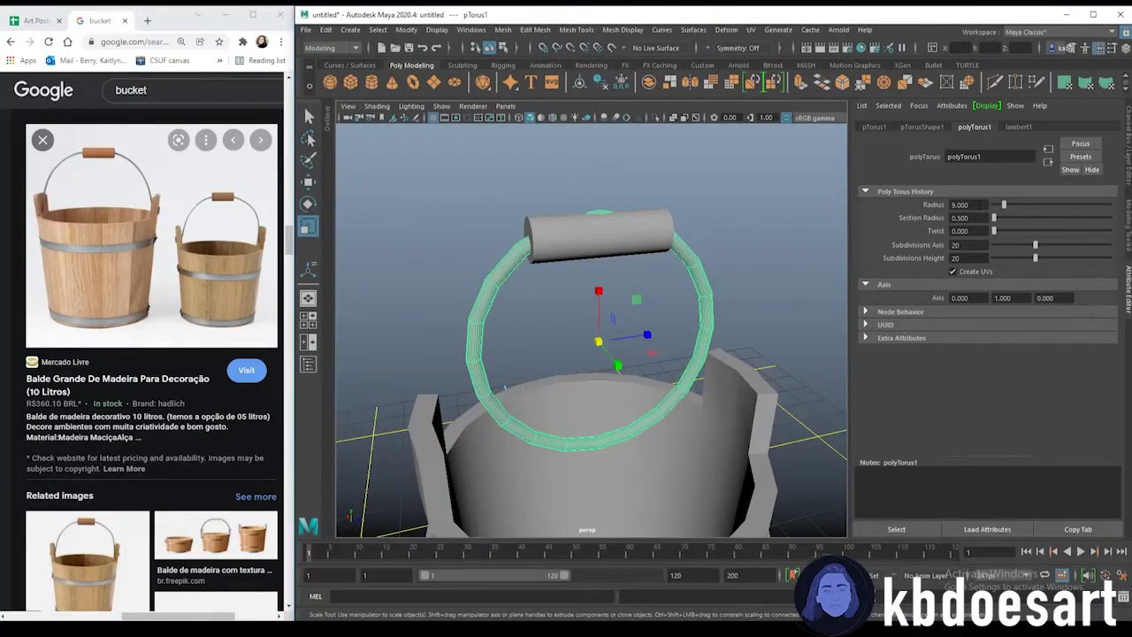
drag(971, 206, 921, 191)
text(10)
key(Return)
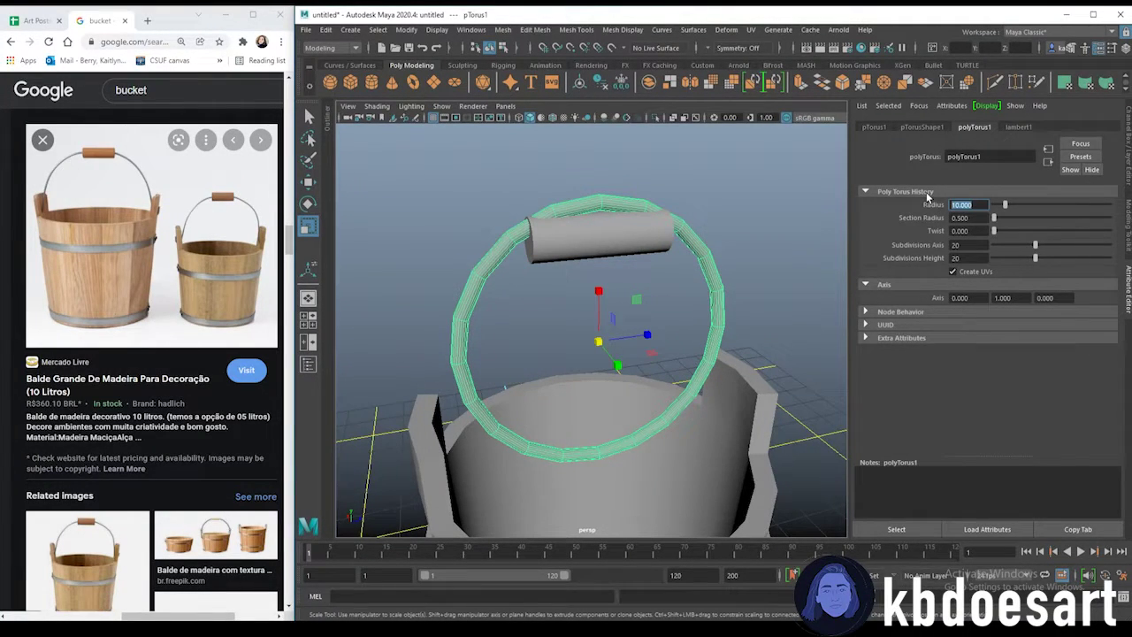
text(12)
key(Return)
drag(593, 344, 532, 344)
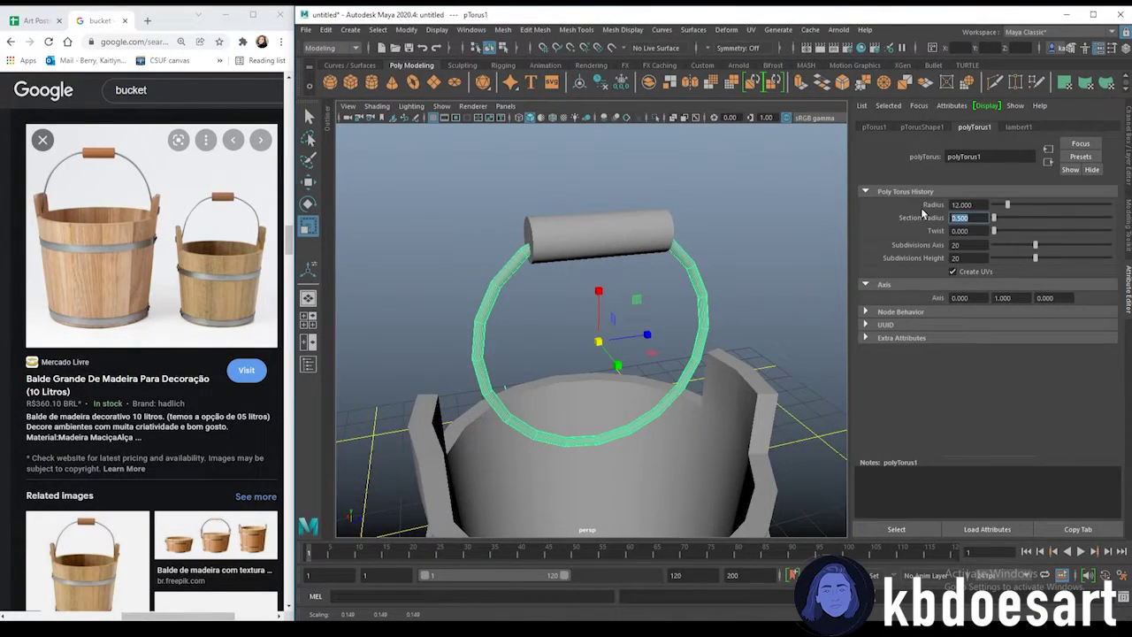
- Try a Section Radius of 0.2 on the torus and undo it
key(Return)
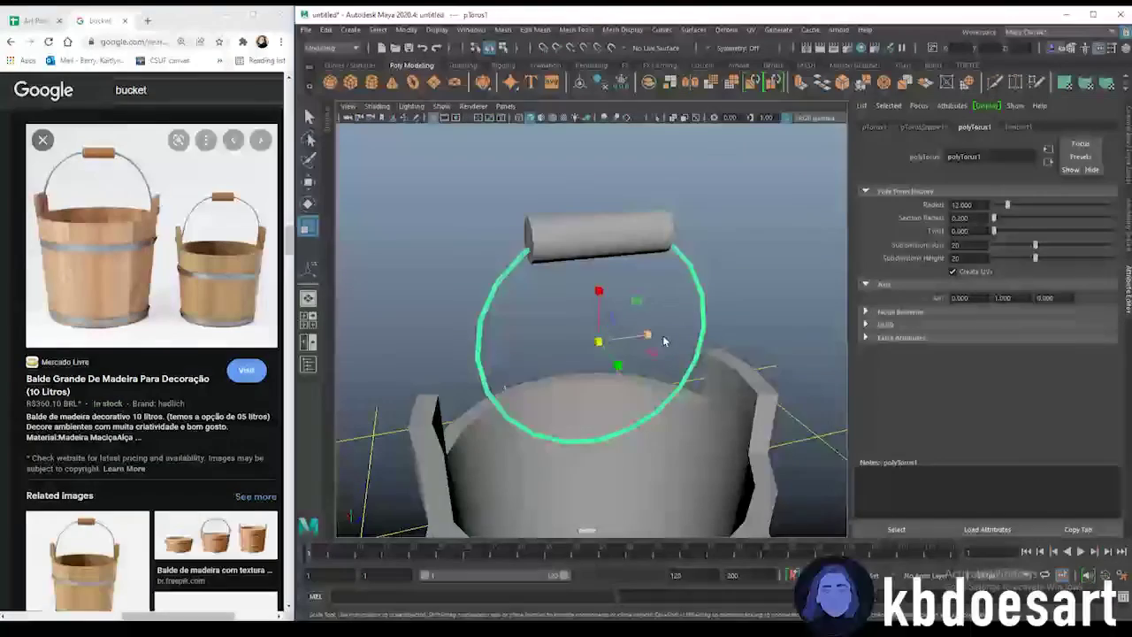
alt+drag(665, 339, 634, 322)
key(ctrl+z)
- Turn on the smooth mesh preview for the torus ring and keep the ring selected
alt+right_drag(688, 278, 665, 272)
click(725, 252)
click(665, 286)
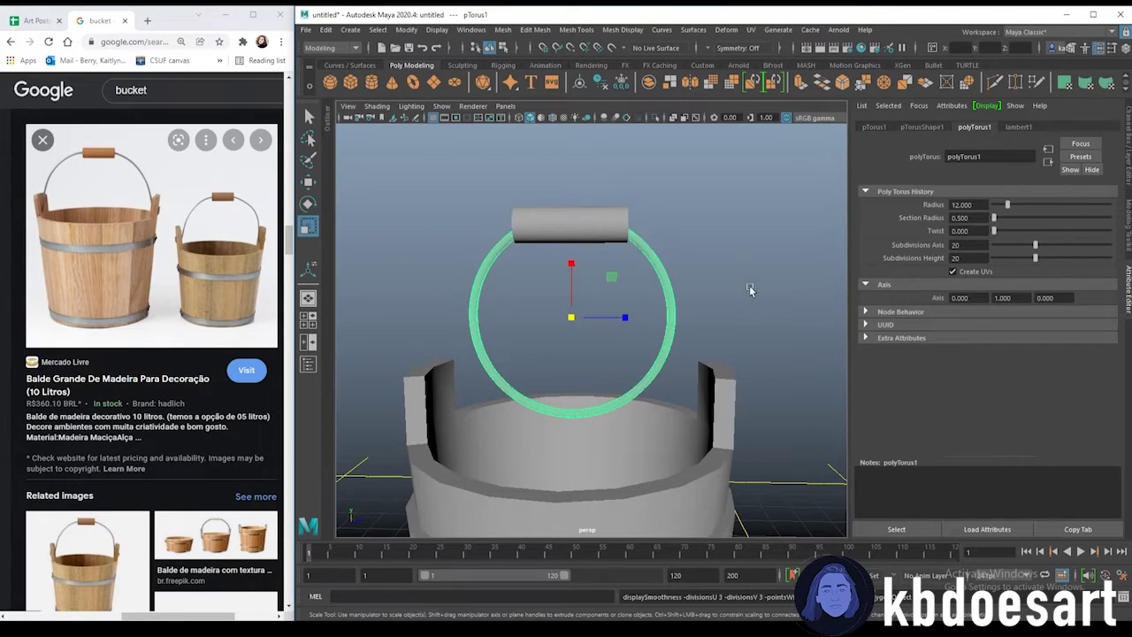
click(750, 290)
click(664, 290)
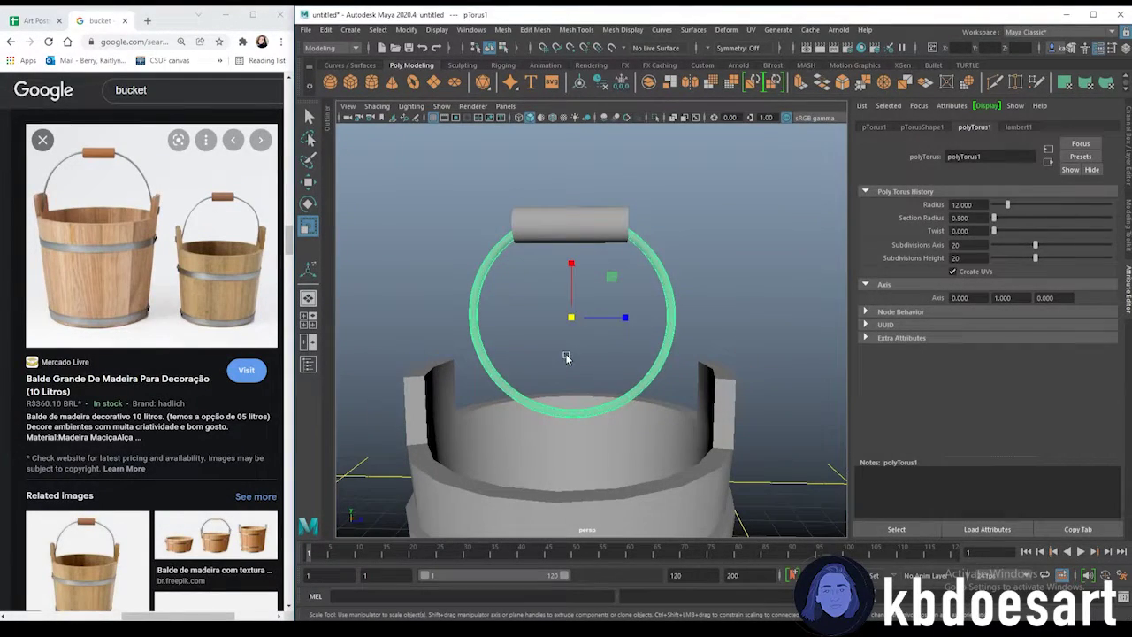
- Stretch the ring to a Z scale of about 0.203 with matching height, and lower it to a Translate Y of about 6.8
drag(616, 317, 641, 316)
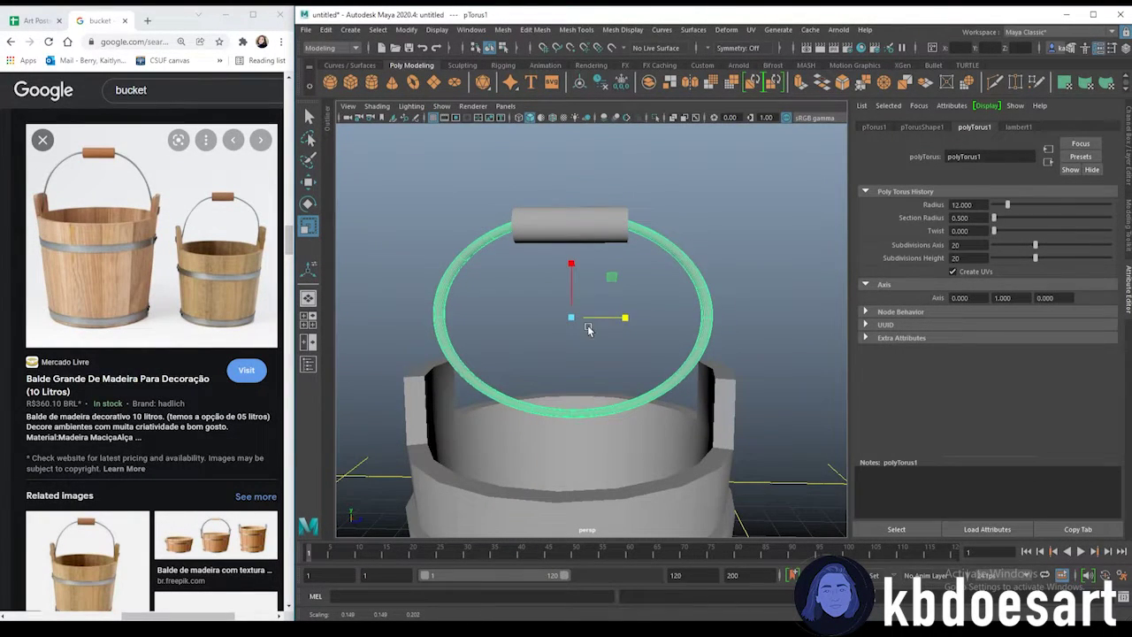
drag(571, 270, 571, 299)
key(w)
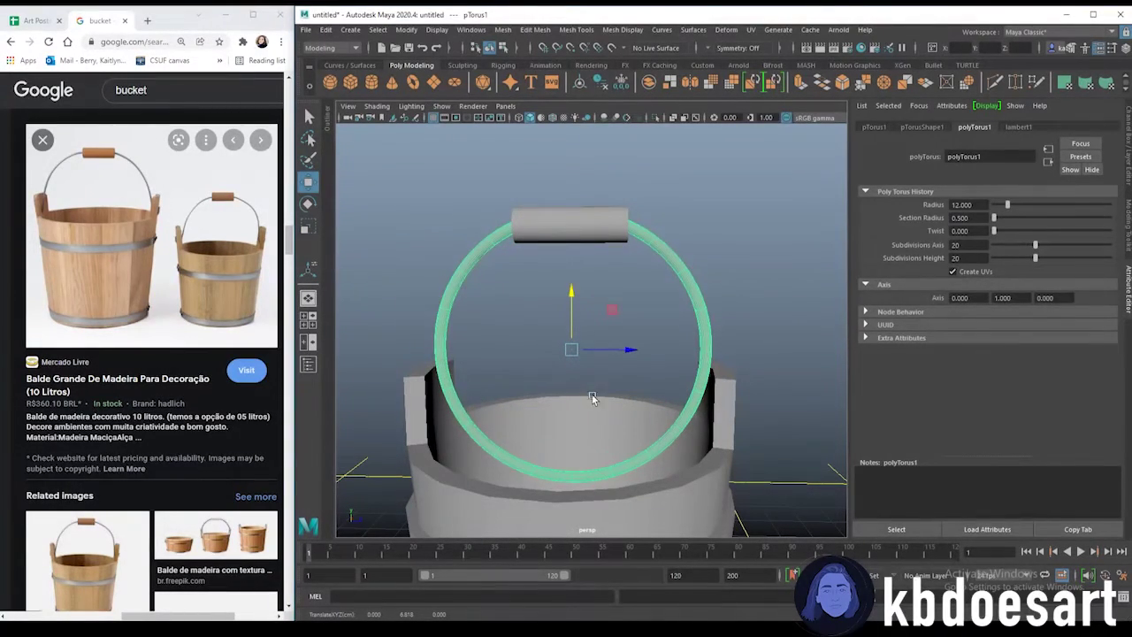
- Delete the faces of the ring's lower half, leaving an arch that ends at the two bucket posts
right_click(682, 434)
right_drag(670, 355, 669, 352)
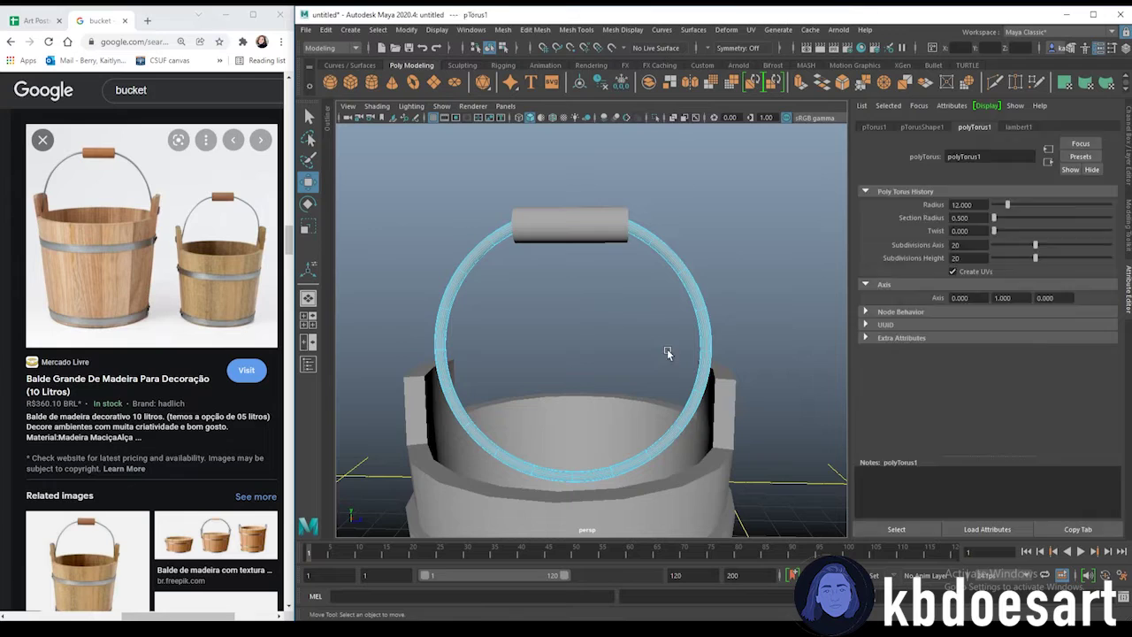
mouse_move(685, 412)
alt+mouse_down()
mouse_move(687, 392)
mouse_move(691, 410)
alt+mouse_up()
drag(786, 535, 668, 506)
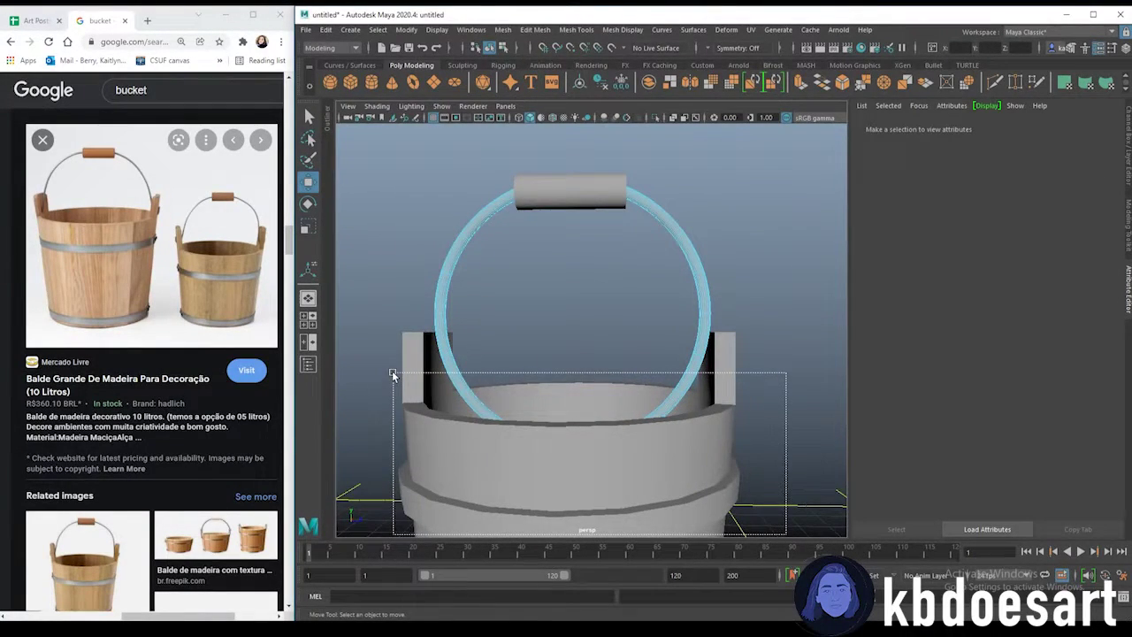
drag(393, 375, 398, 371)
key(Delete)
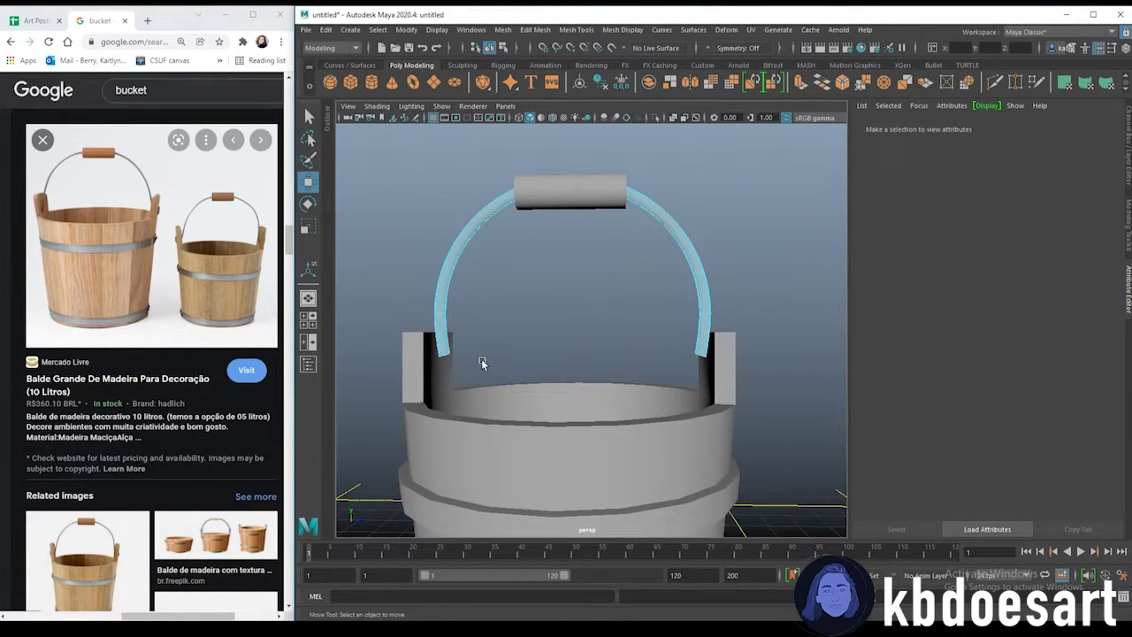
- Close the open end of the handle arch at one post with Fill Hole on its border edge
alt+drag(538, 380, 416, 346)
scroll(652, 314, up, 5)
alt+middle_drag(416, 346, 582, 338)
scroll(572, 367, up, 4)
right_drag(430, 321, 428, 299)
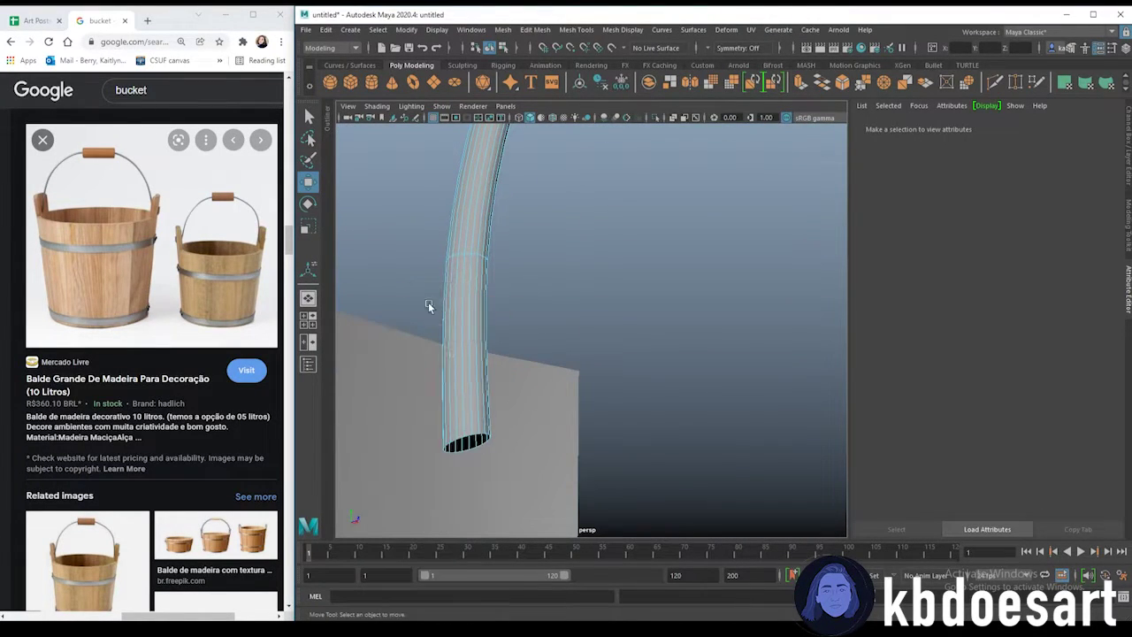
click(471, 437)
click(501, 30)
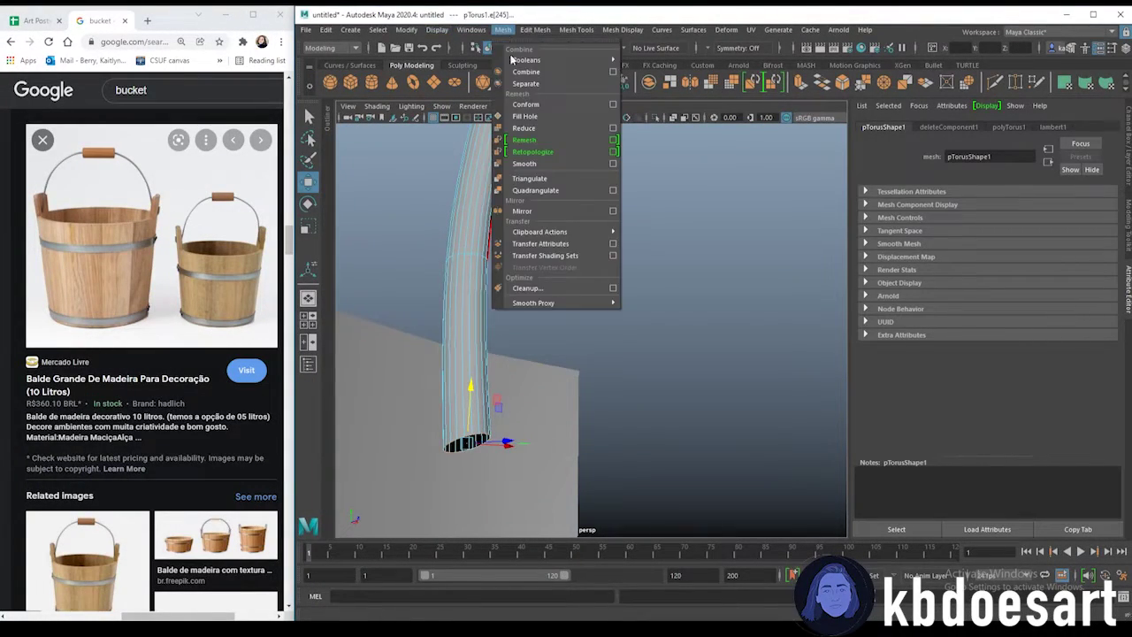
click(536, 117)
- Close the open end of the handle arch at the opposite post with Fill Hole
alt+drag(654, 328, 786, 260)
scroll(588, 307, down, 3)
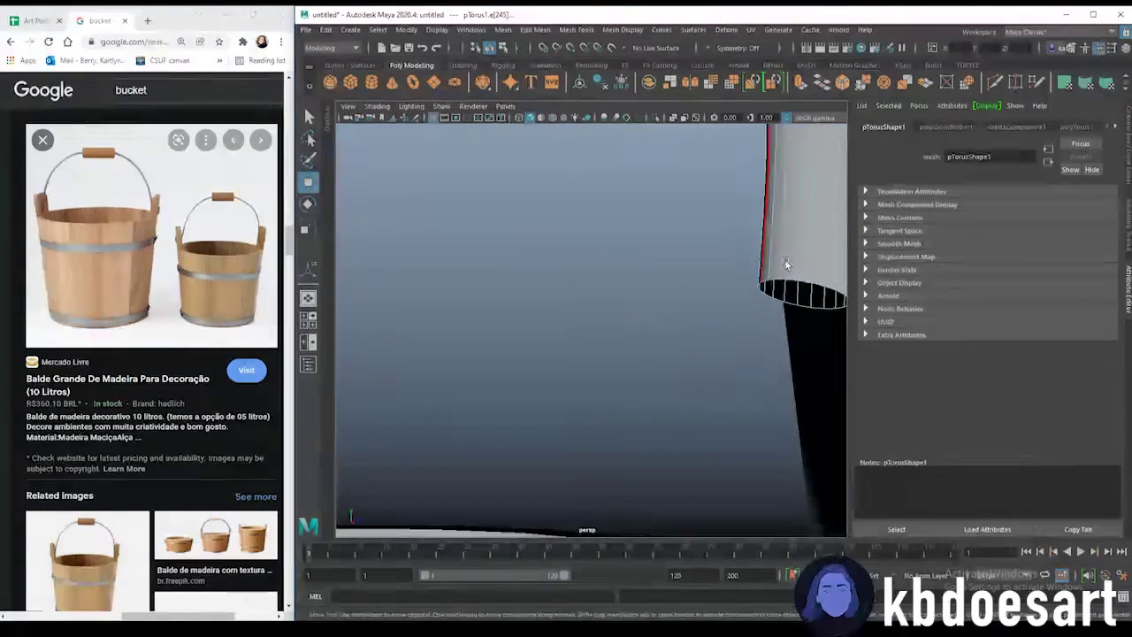
click(503, 29)
click(535, 120)
scroll(558, 245, down, 5)
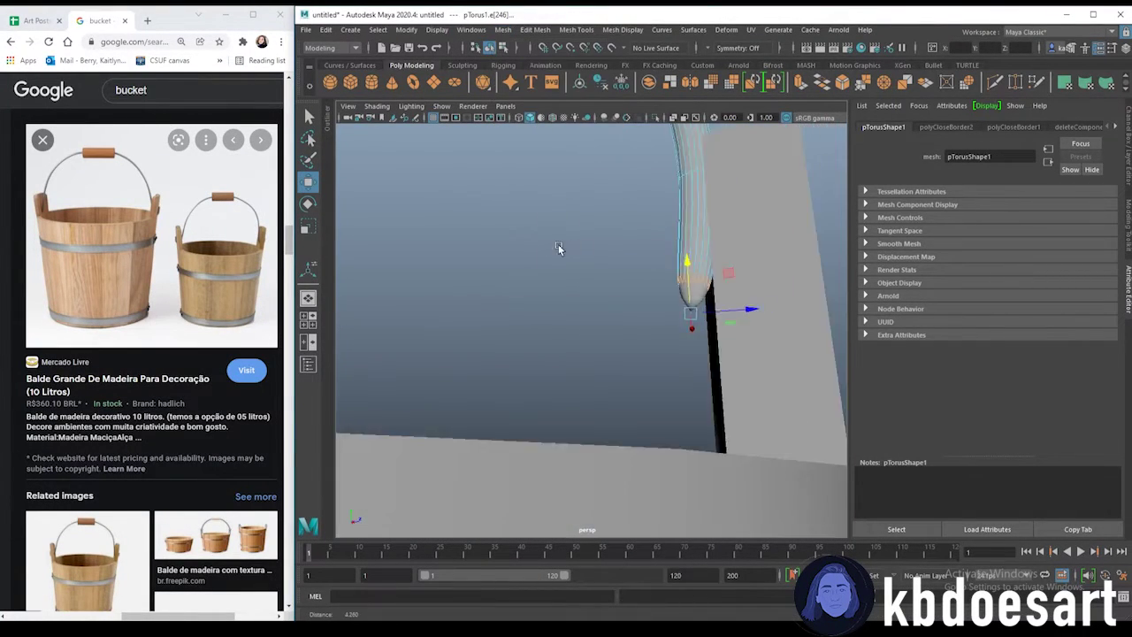
- Select the faces at one end of the handle arch, then move and rotate them so the wire bends into the adjacent post
alt+drag(559, 246, 600, 268)
alt+middle_drag(601, 268, 727, 305)
alt+drag(727, 305, 511, 392)
right_click(508, 321)
right_drag(506, 341, 513, 359)
drag(545, 427, 441, 338)
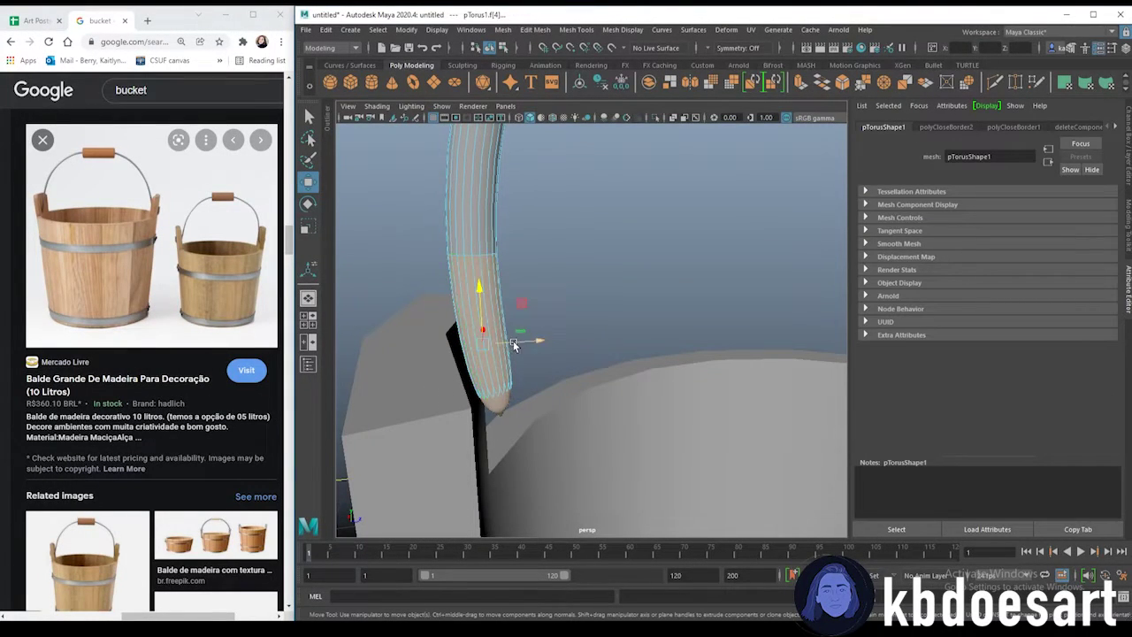
drag(477, 286, 470, 351)
key(e)
key(w)
drag(522, 301, 483, 321)
key(e)
key(w)
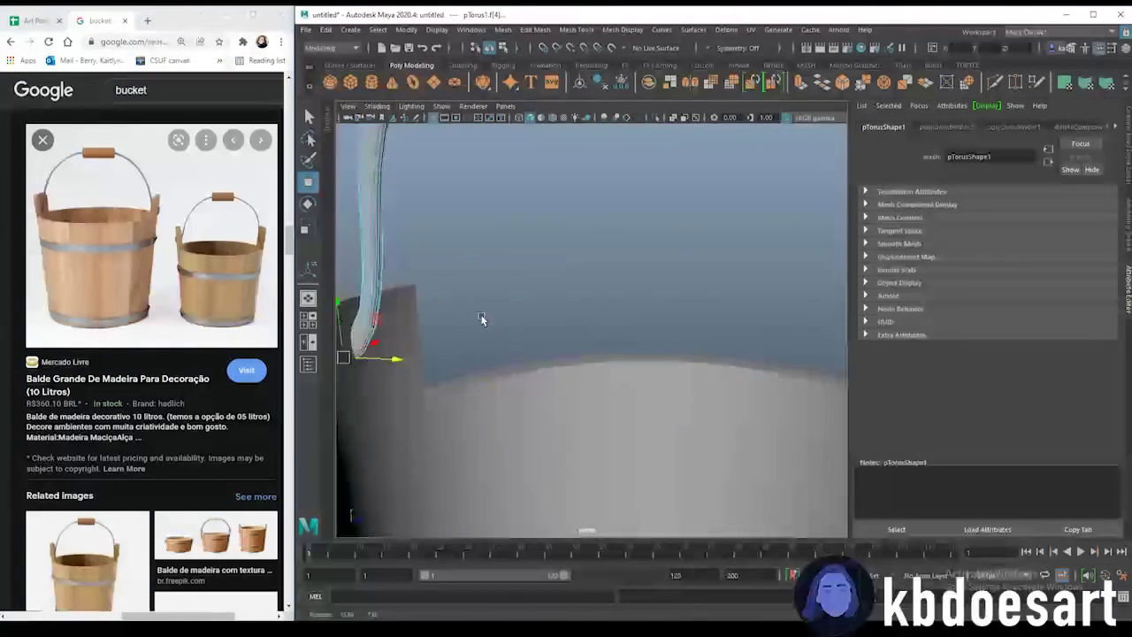
- Try to rotate the end cap face of the handle arch at the opposite post
scroll(619, 309, down, 5)
alt+drag(637, 308, 674, 338)
right_click(710, 351)
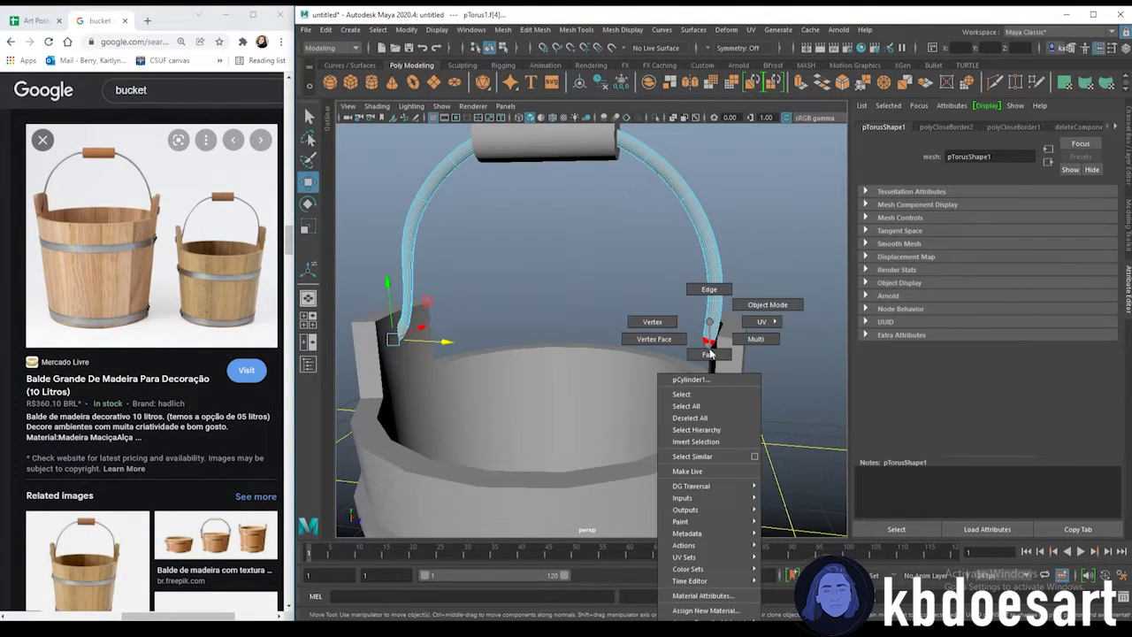
click(748, 304)
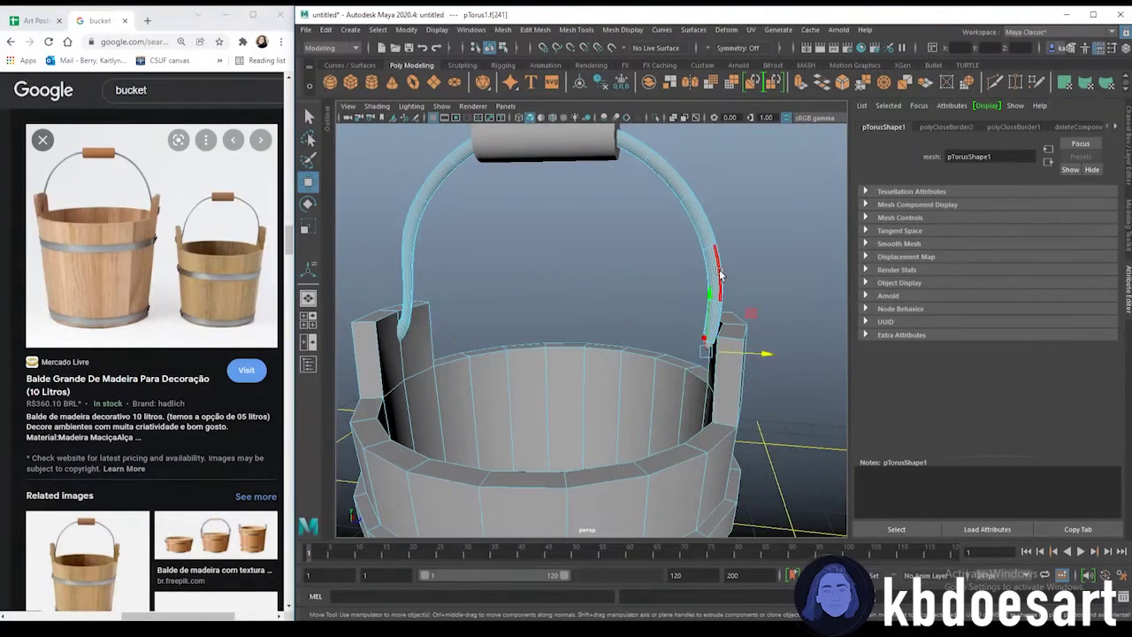
click(708, 347)
click(708, 242)
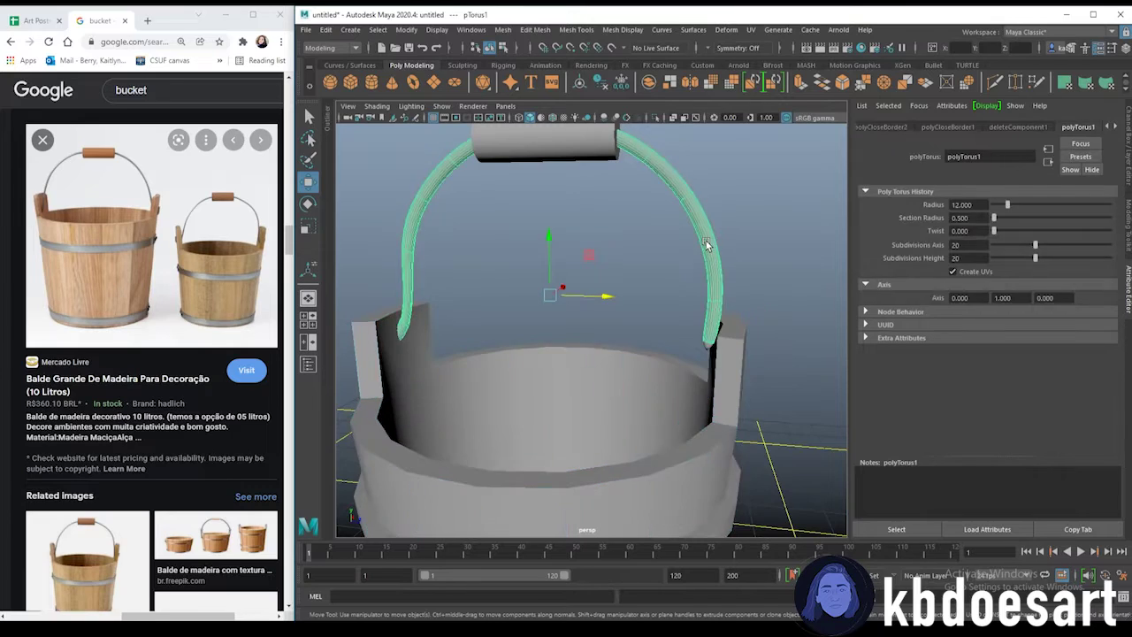
right_drag(706, 241, 710, 278)
key(e)
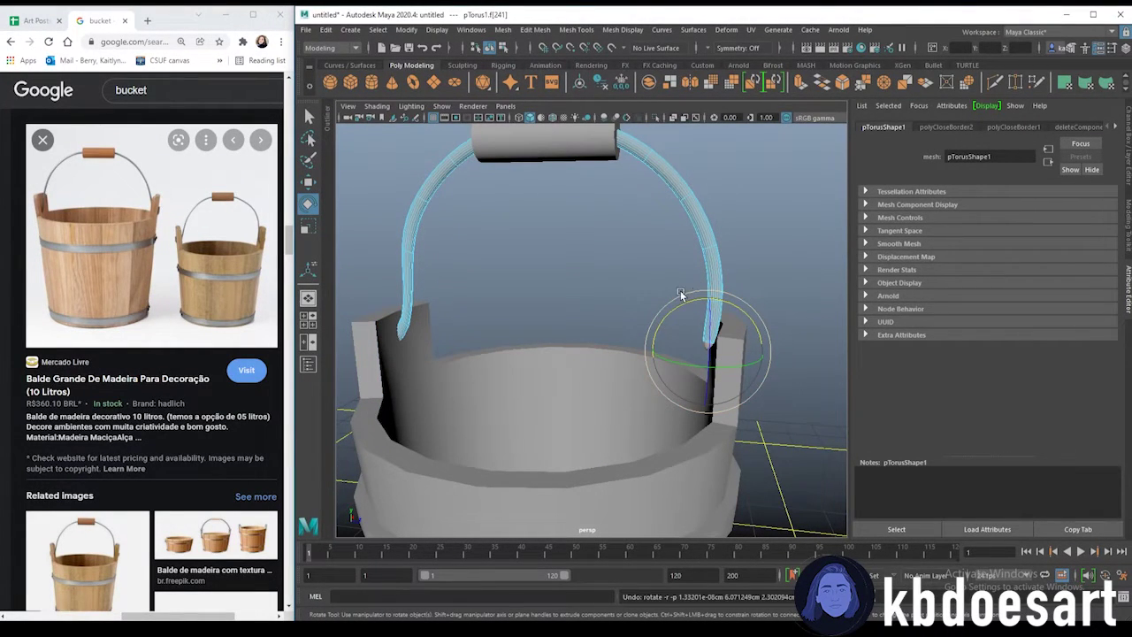
- Select all the end faces of the handle arch at the opposite post and bend them outward into that post
drag(657, 288, 670, 326)
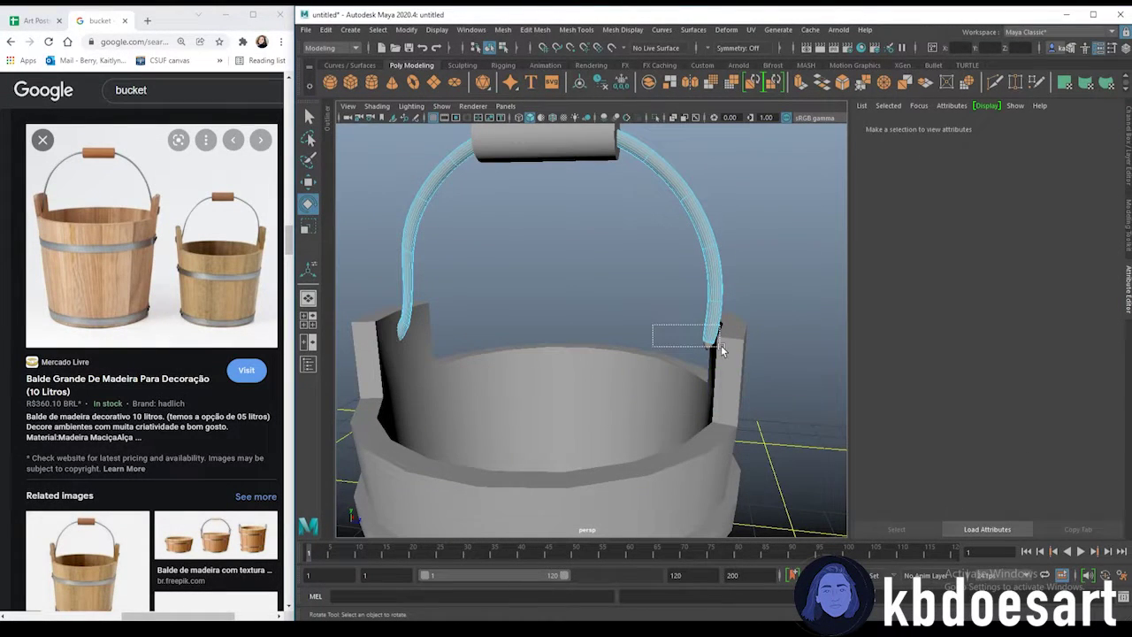
key(w)
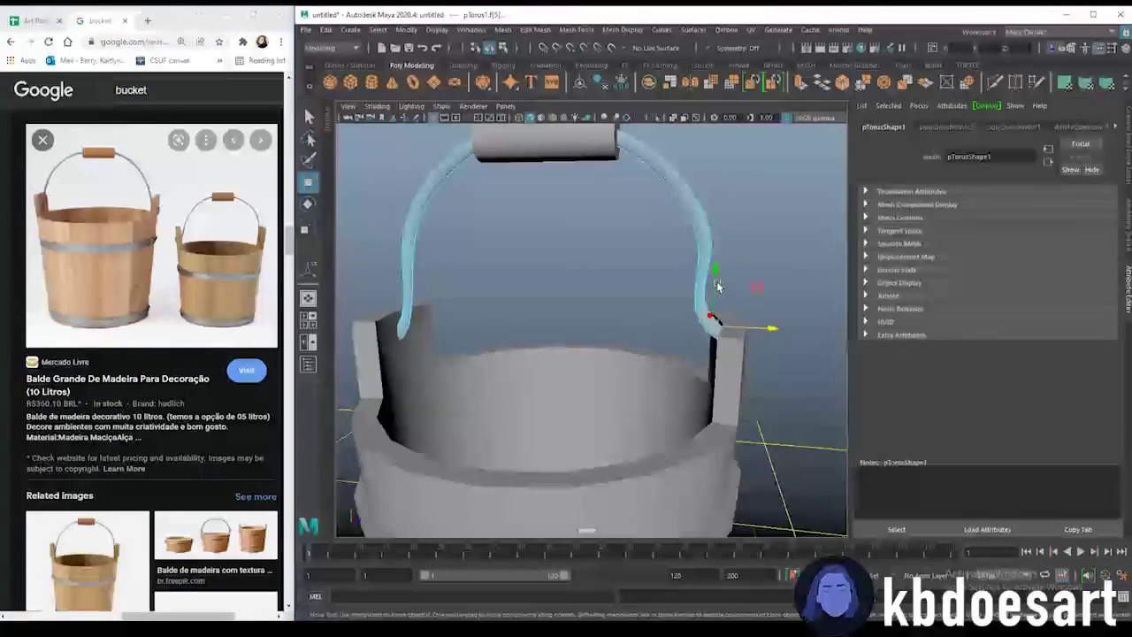
alt+drag(658, 342, 669, 334)
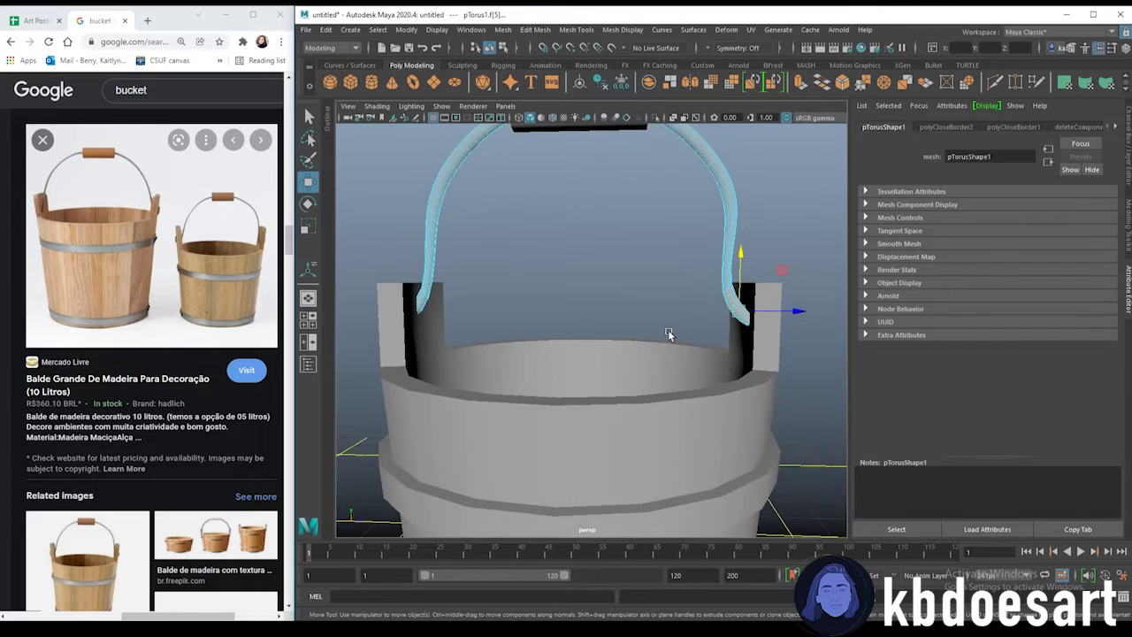
drag(766, 315, 778, 315)
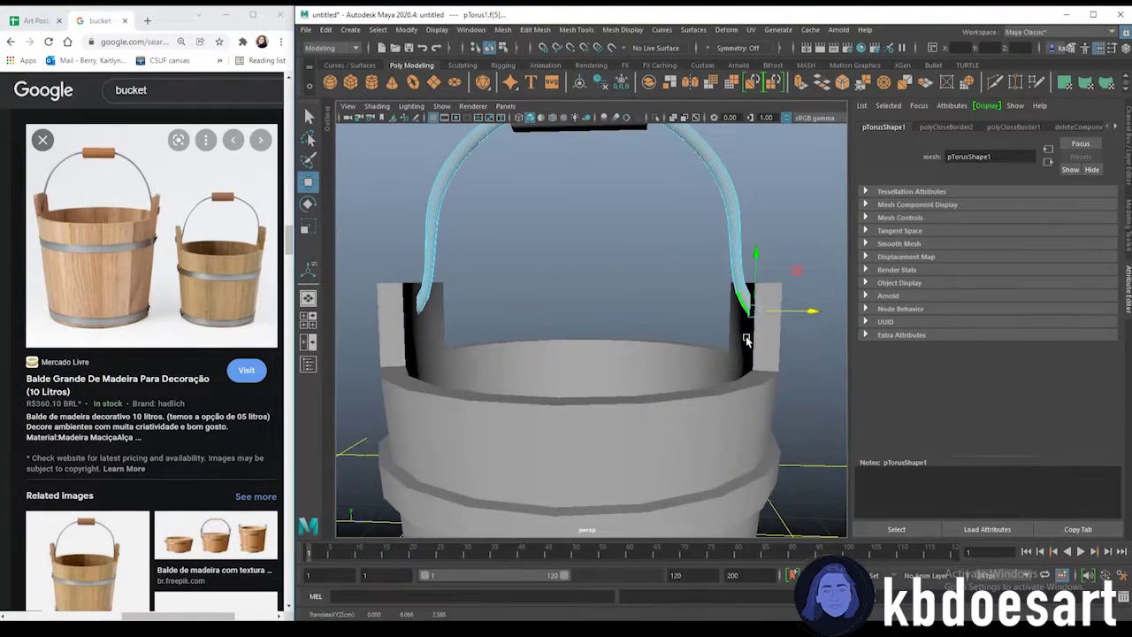
alt+right_drag(746, 339, 697, 195)
click(726, 303)
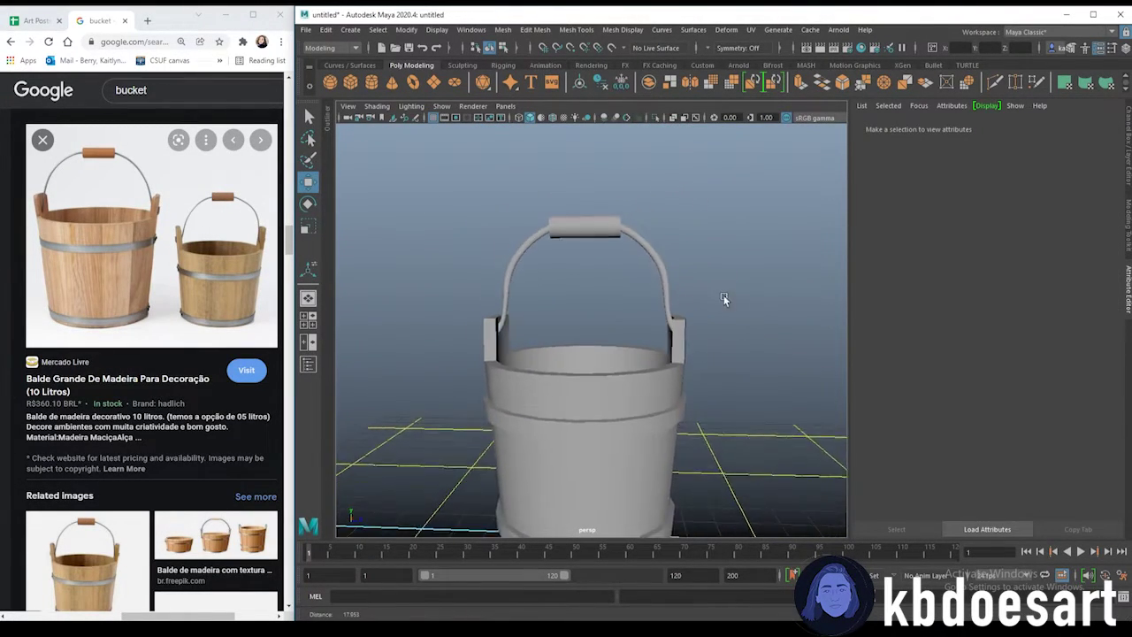
- Raise the whole wire handle above the grip and narrow its span between the posts to a Z scale of about 0.199
alt+drag(725, 303, 521, 362)
scroll(521, 362, up, 5)
click(566, 404)
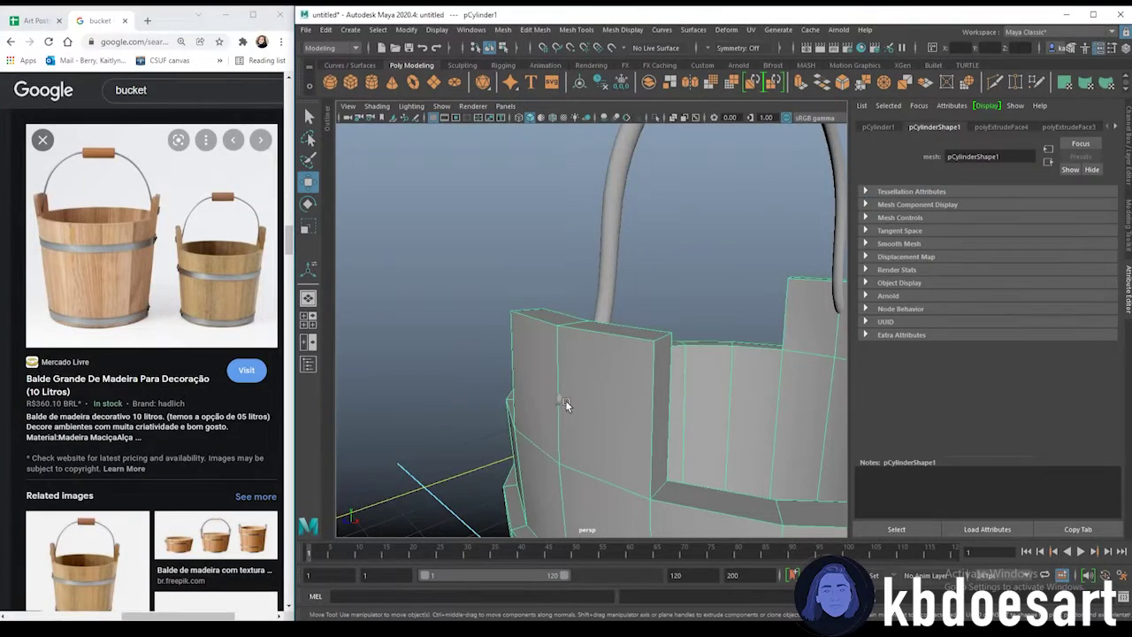
click(559, 401)
alt+drag(650, 279, 694, 355)
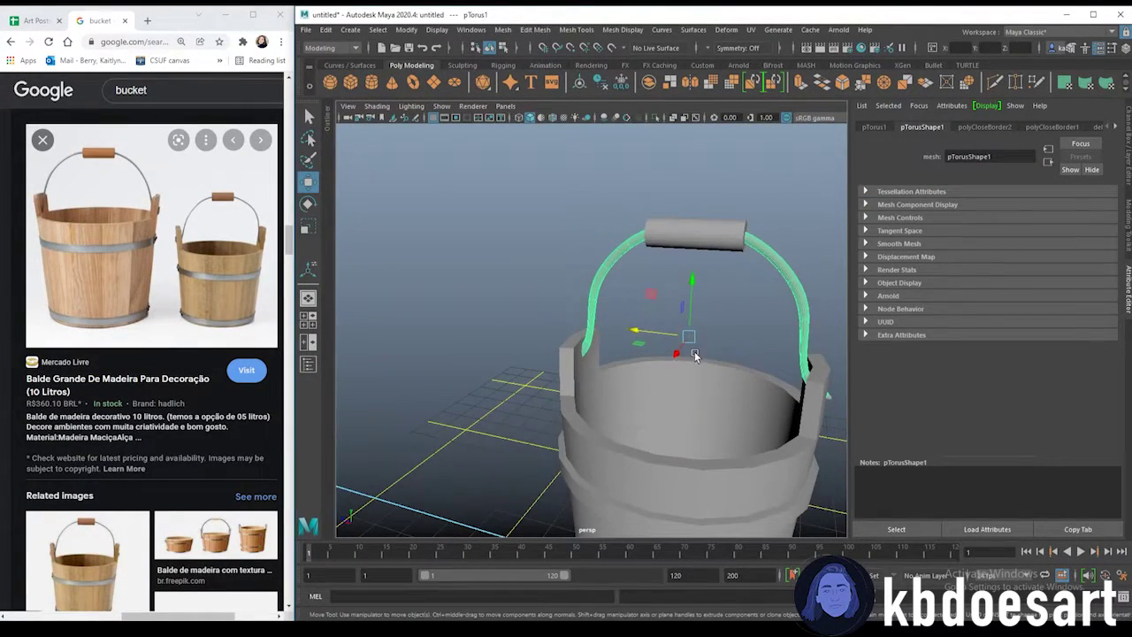
drag(692, 297, 692, 288)
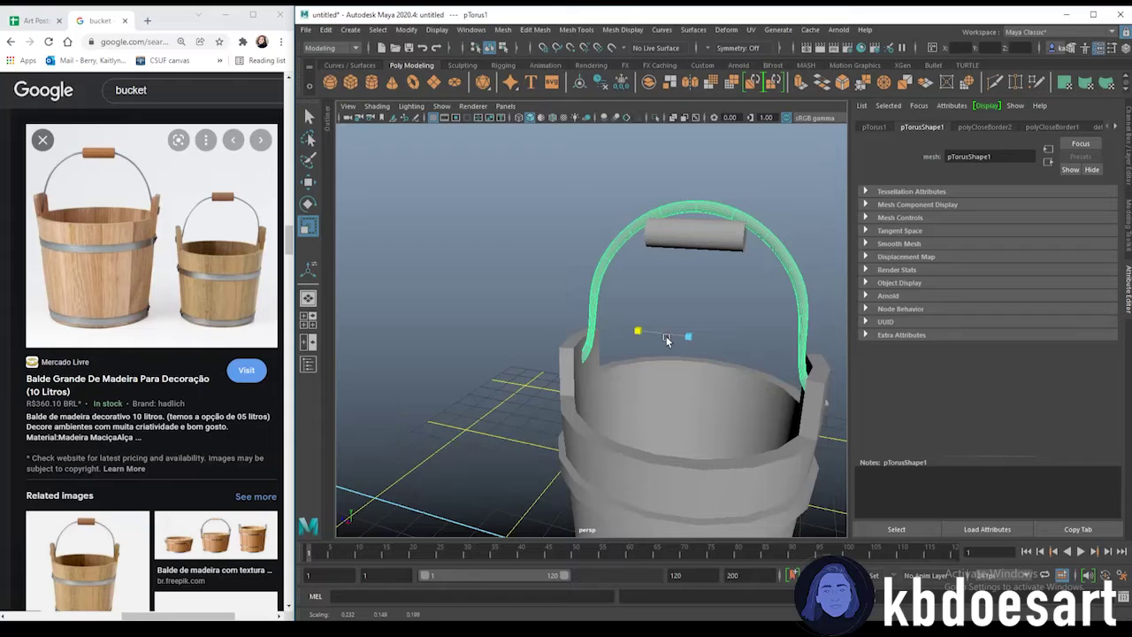
drag(667, 341, 652, 374)
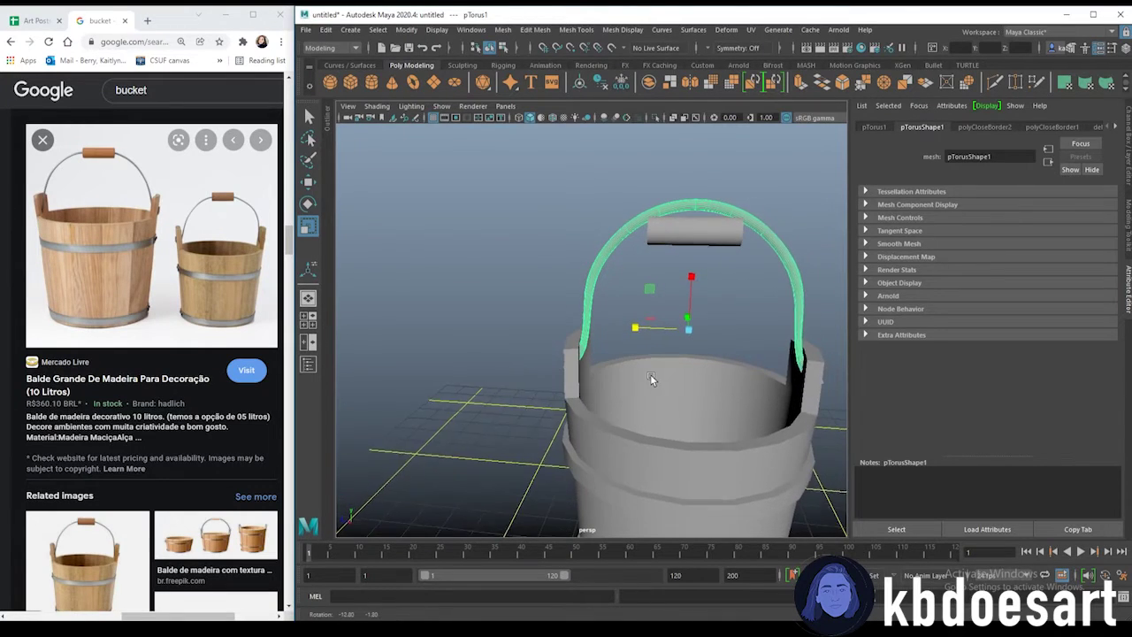
- Shift the wire handle sideways so both of its ends sit evenly in the two posts
click(553, 341)
alt+drag(552, 341, 703, 416)
click(710, 309)
key(w)
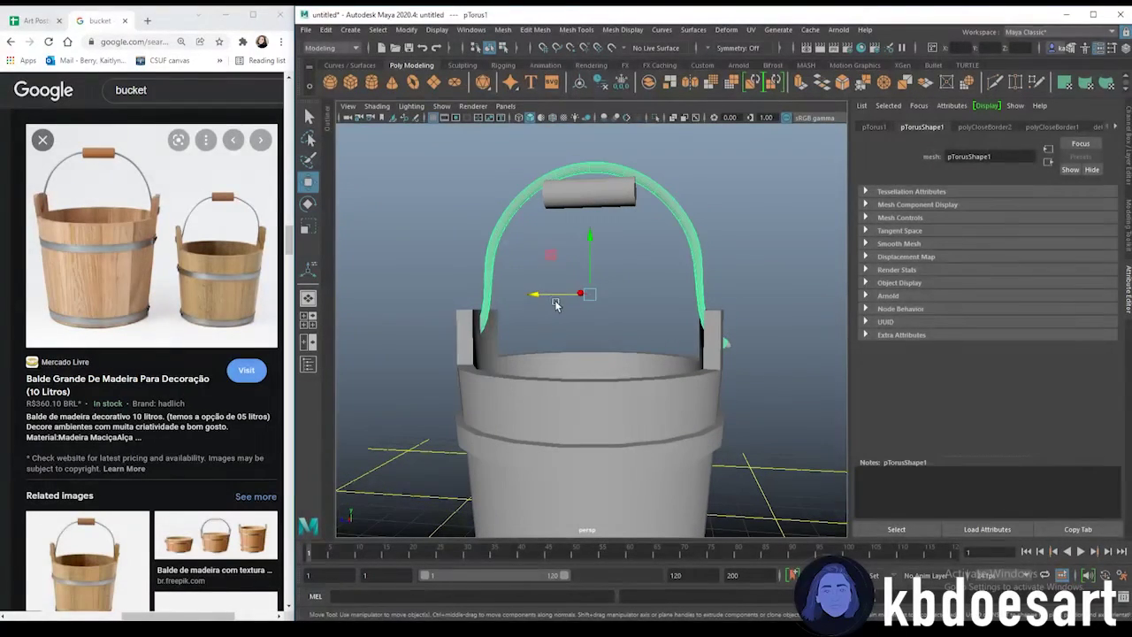
alt+drag(585, 347, 607, 326)
scroll(694, 310, down, 1)
- Raise the cylindrical grip so the wire handle runs through its middle
click(614, 216)
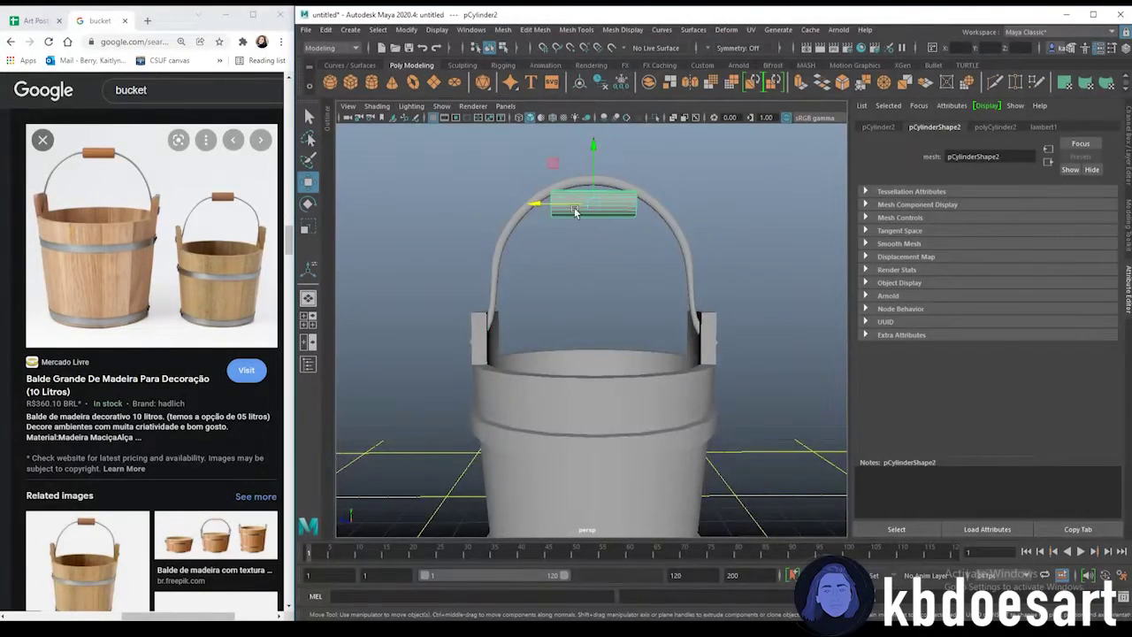
scroll(610, 237, up, 3)
alt+middle_drag(645, 266, 658, 415)
drag(606, 244, 619, 299)
- Bevel the edge loops around both ends of the grip with 2 segments and a fraction of 0.18
right_drag(635, 299, 637, 268)
scroll(665, 283, up, 5)
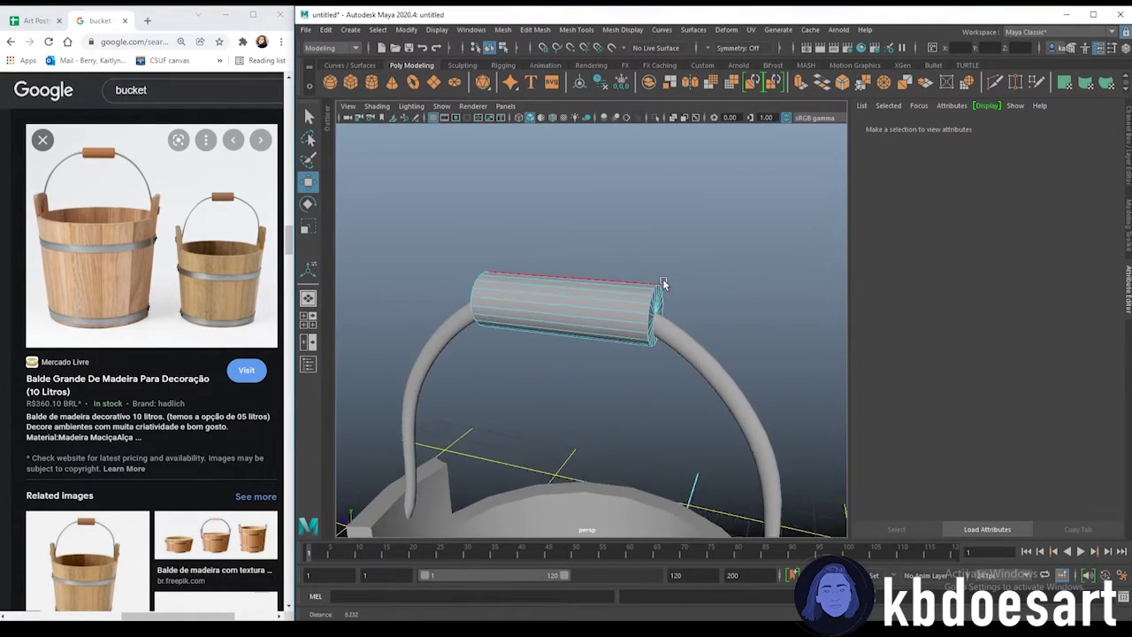
click(676, 289)
double_click(678, 292)
alt+drag(542, 307, 632, 290)
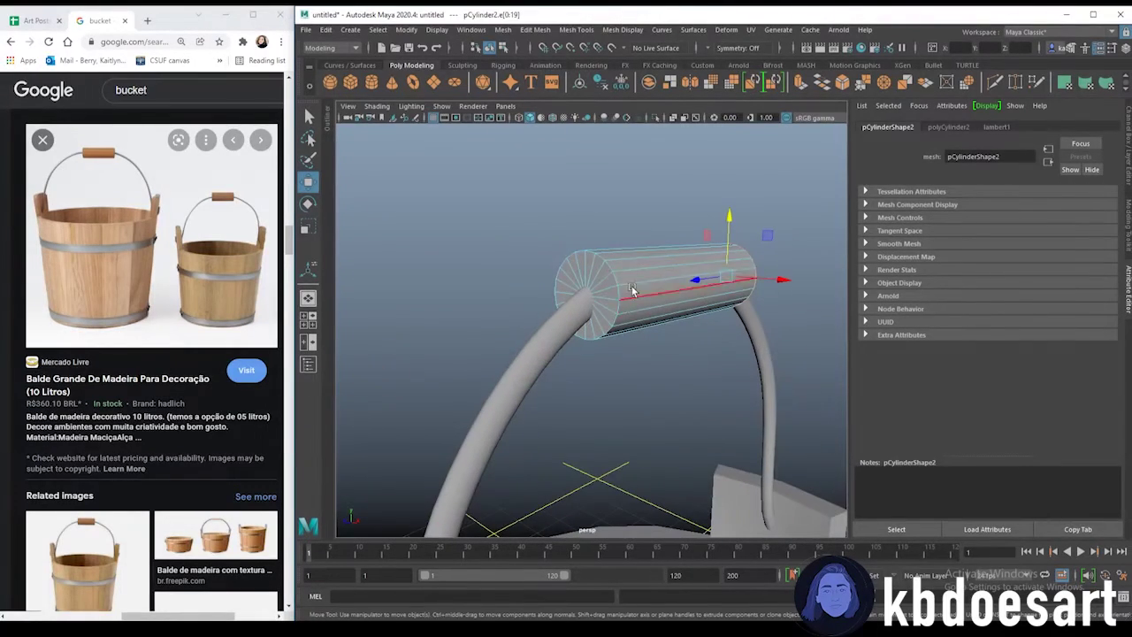
key(ctrl+b)
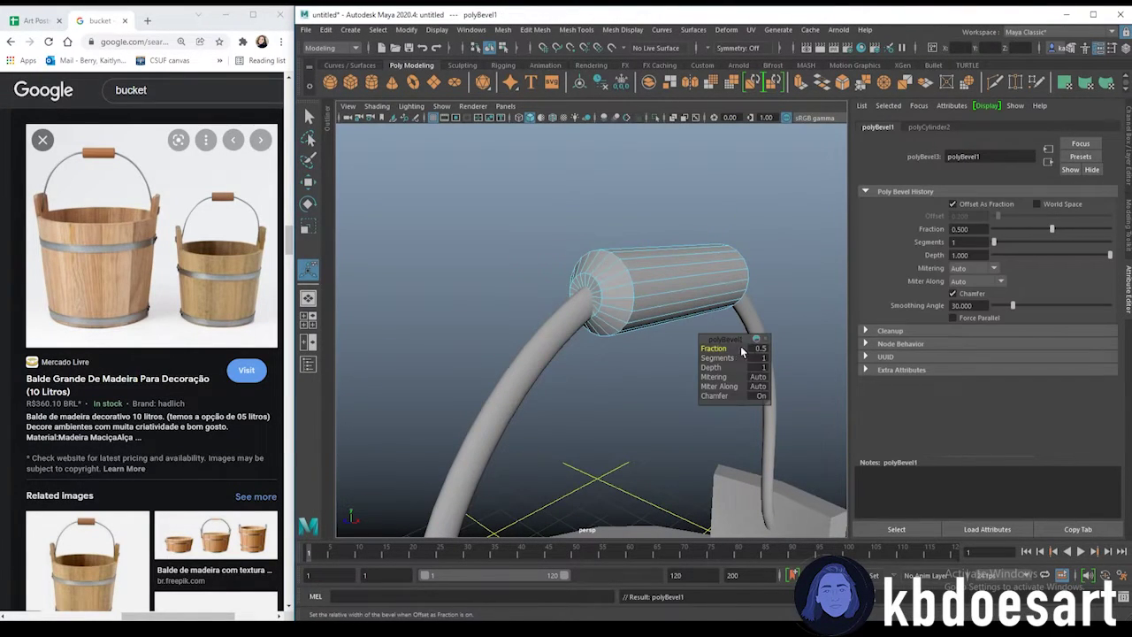
text(2)
key(Return)
drag(713, 349, 711, 349)
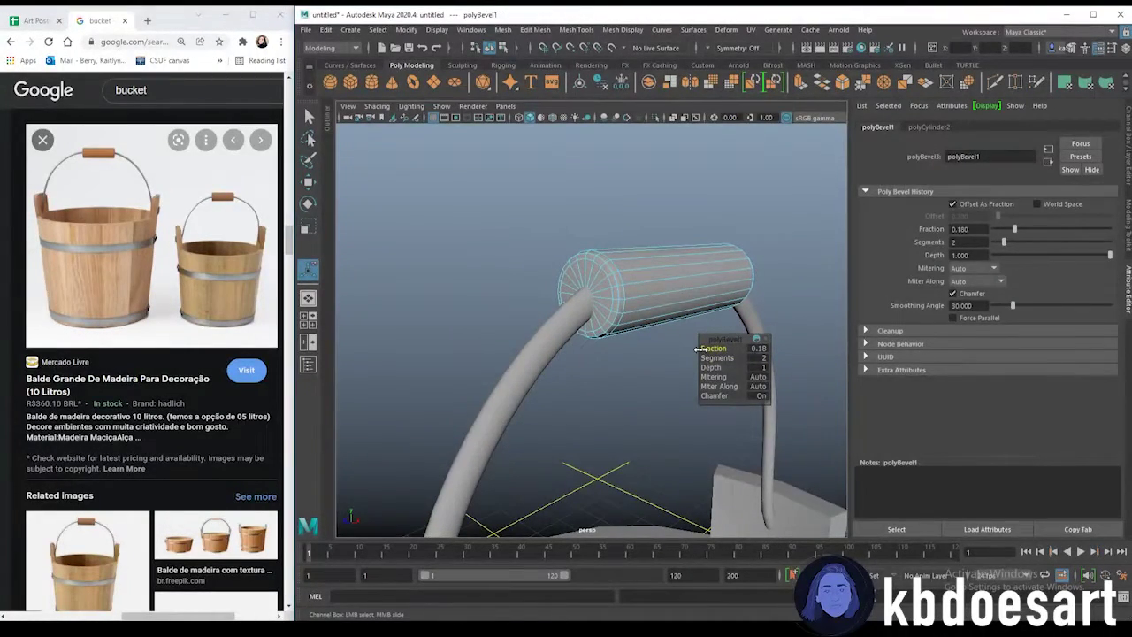
right_drag(655, 240, 712, 221)
click(715, 222)
scroll(654, 345, down, 3)
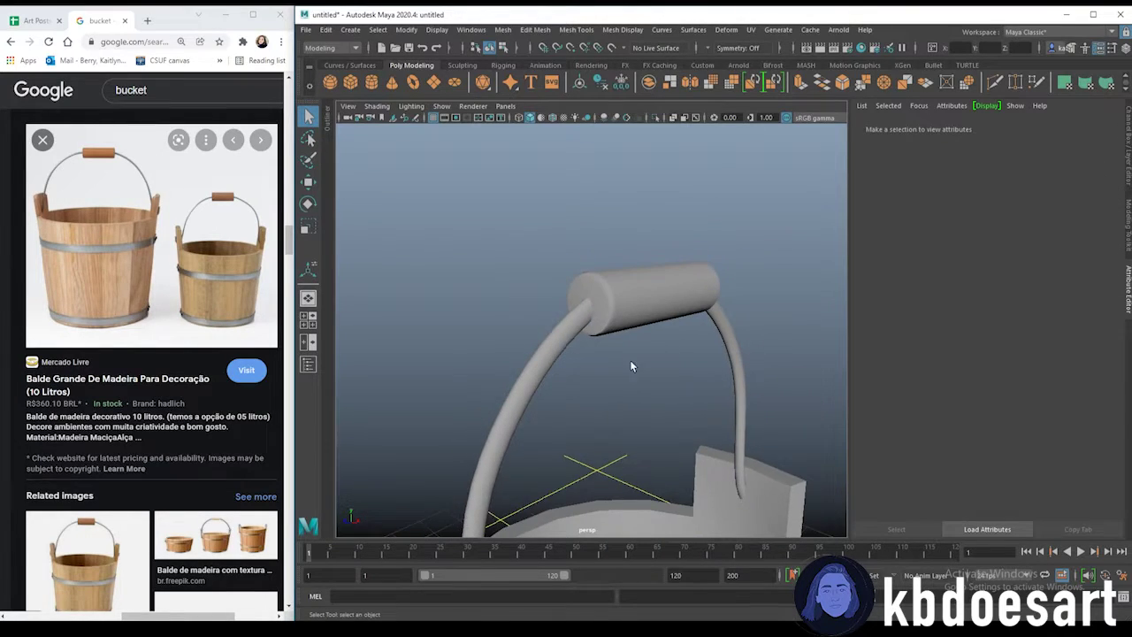
- Turn on smooth mesh preview for the wire handle and the cylindrical grip
alt+drag(631, 366, 555, 347)
click(743, 326)
key(3)
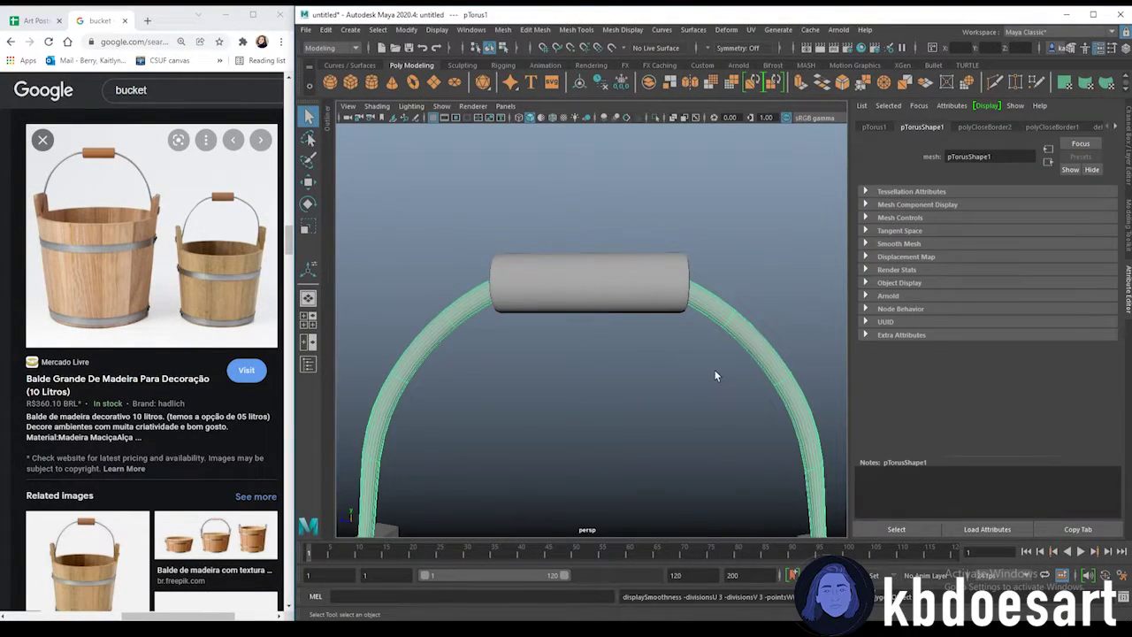
click(672, 288)
key(3)
- Try smooth mesh preview on the bucket body and return it to the unsmoothed display
alt+drag(716, 274, 599, 366)
click(592, 378)
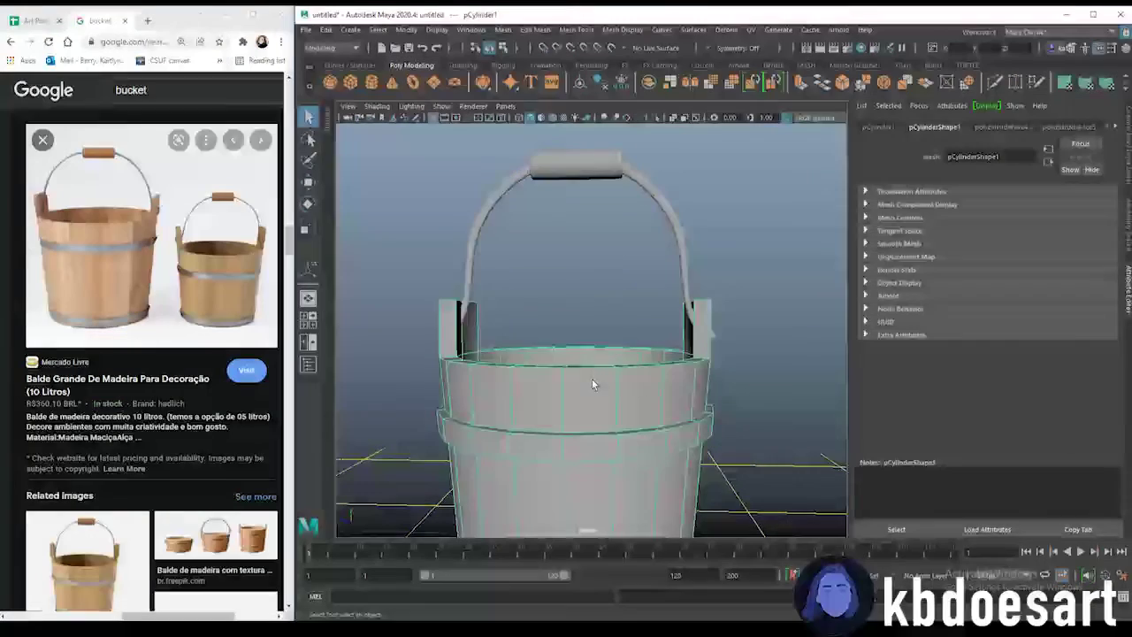
key(3)
alt+drag(482, 348, 602, 377)
key(1)
- Select the edges of the bucket's rim, posts and bands and bevel them with 2 segments and a fraction of 0.54
right_drag(602, 376, 601, 290)
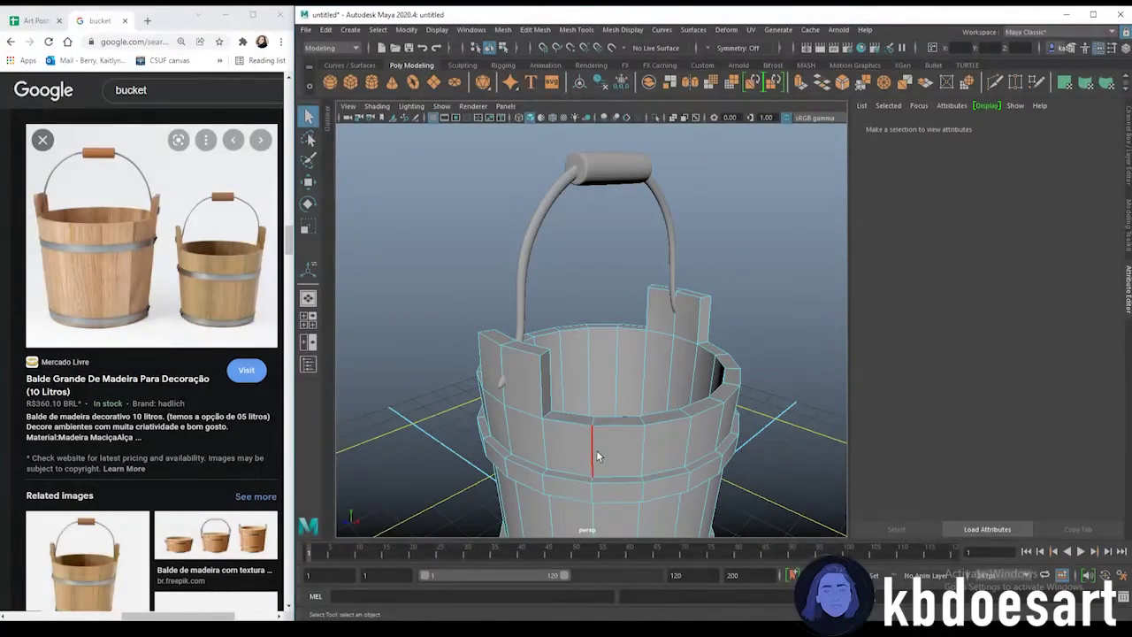
click(584, 416)
click(525, 355)
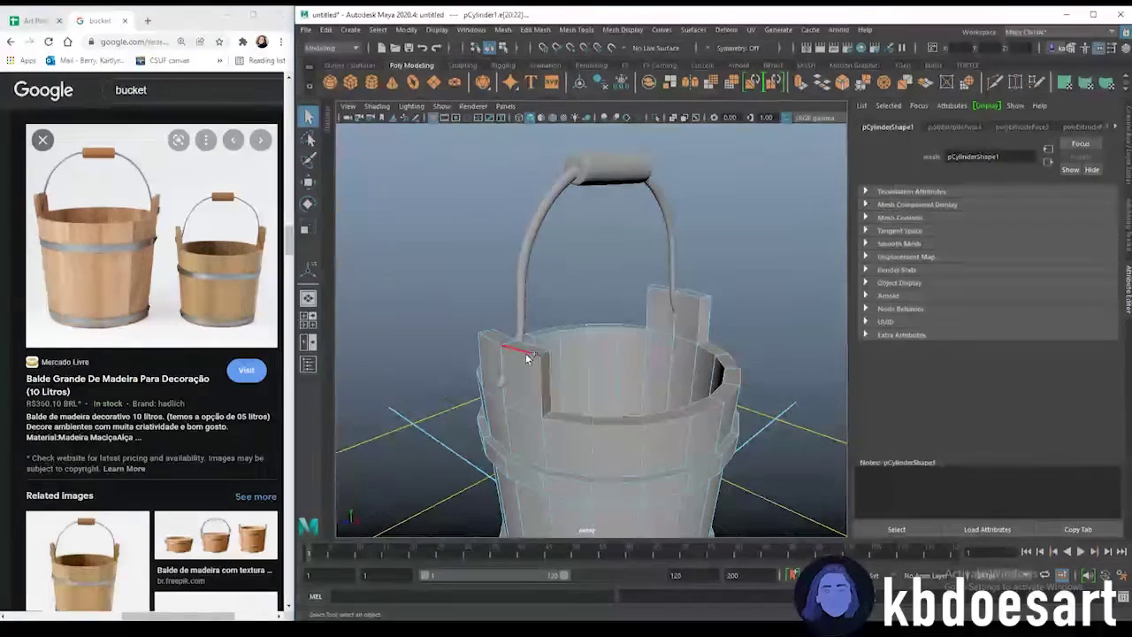
alt+drag(504, 390, 699, 376)
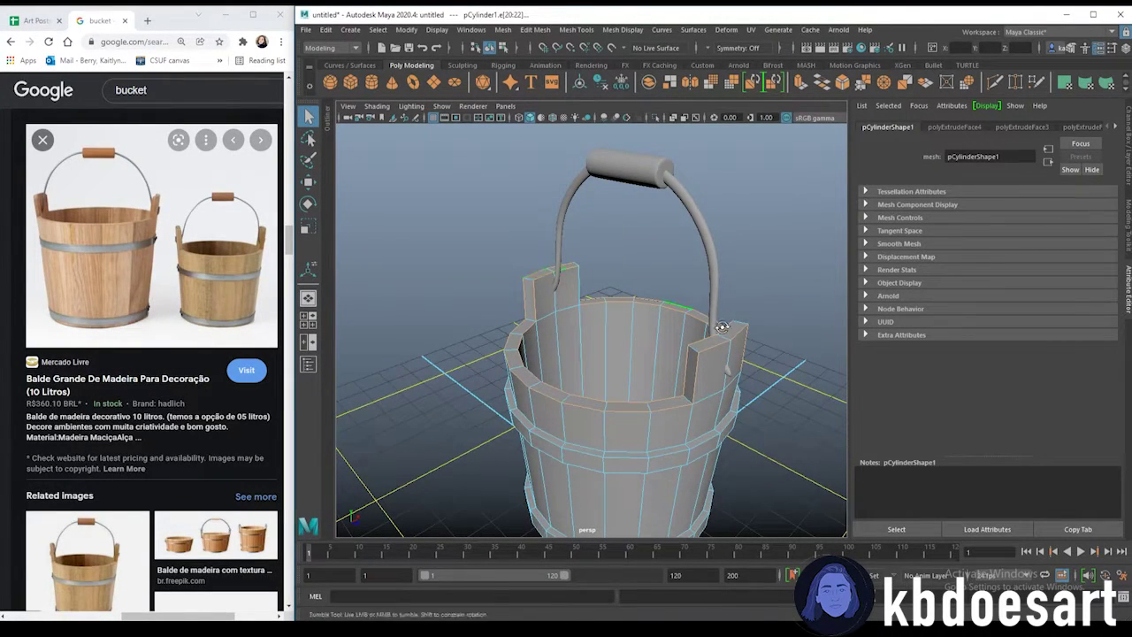
alt+drag(723, 327, 591, 432)
click(713, 364)
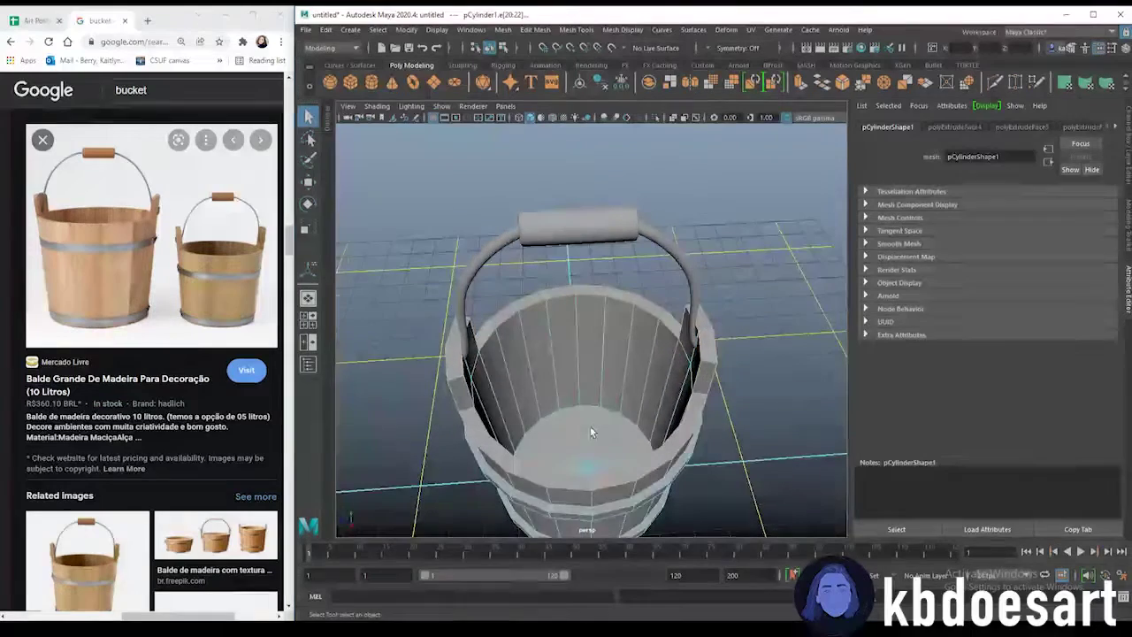
alt+drag(662, 480, 652, 397)
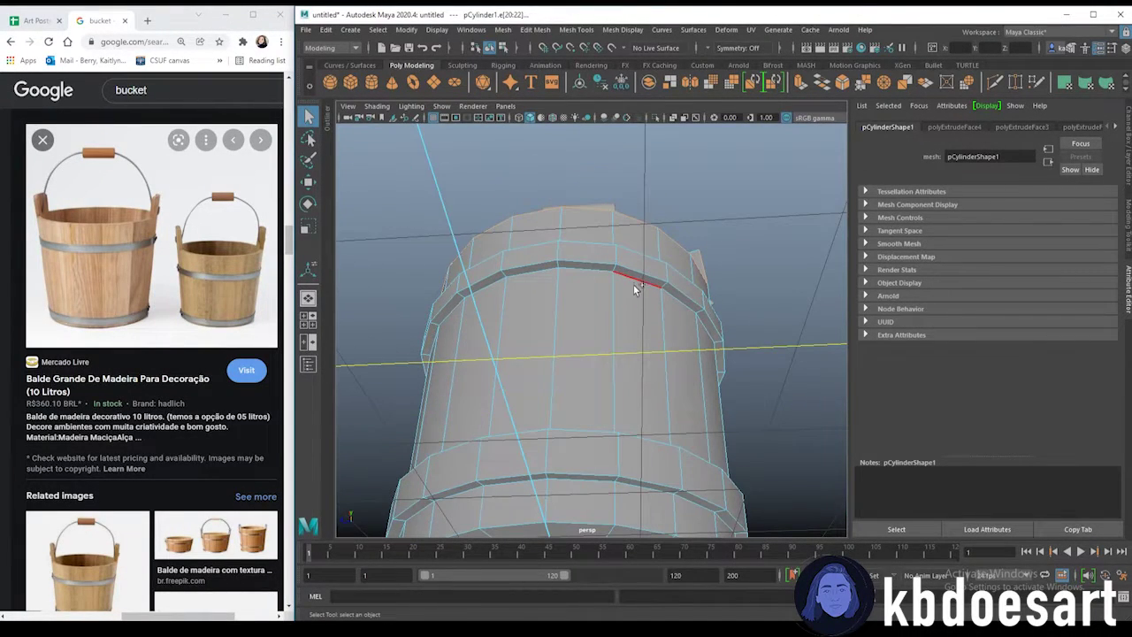
alt+drag(631, 262, 638, 369)
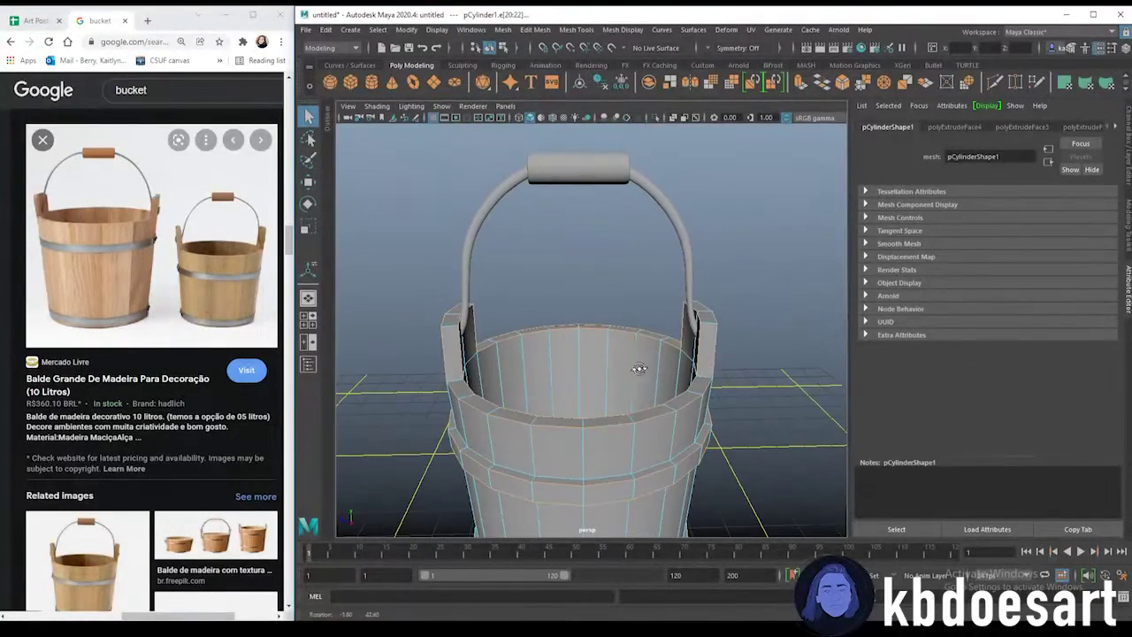
alt+drag(656, 467, 732, 347)
key(ctrl+b)
alt+drag(636, 180, 586, 215)
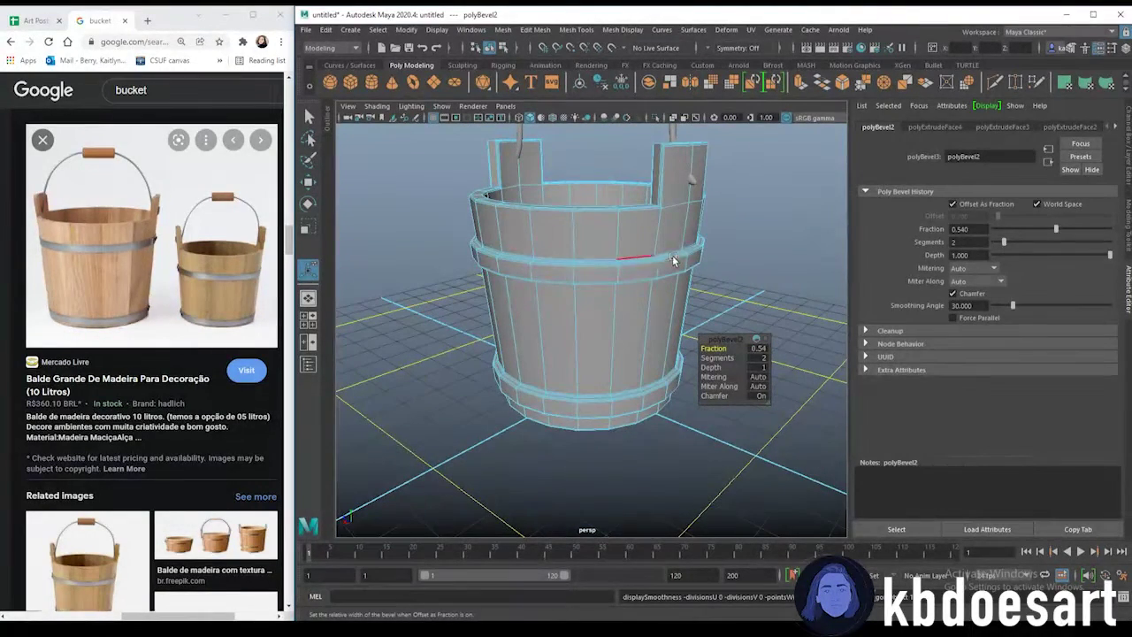
- Return the beveled bucket to object mode with smooth mesh preview on and clear the selection
right_drag(673, 256, 708, 232)
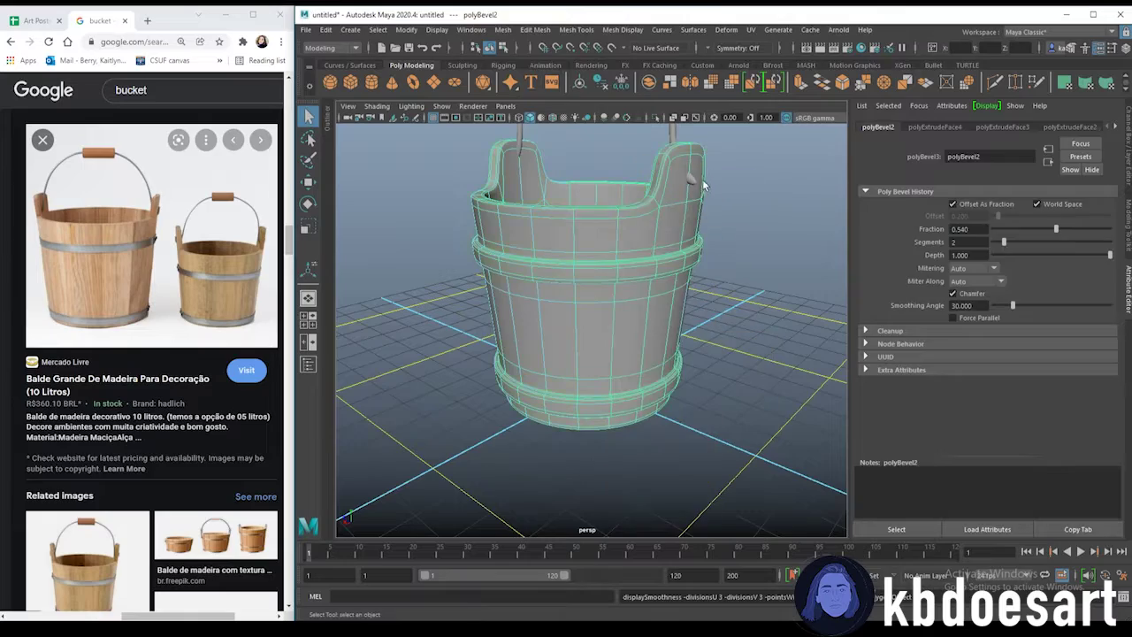
click(705, 255)
scroll(703, 256, down, 2)
alt+drag(703, 257, 575, 229)
- Select the wire handle and lower it slightly toward the bucket
click(632, 245)
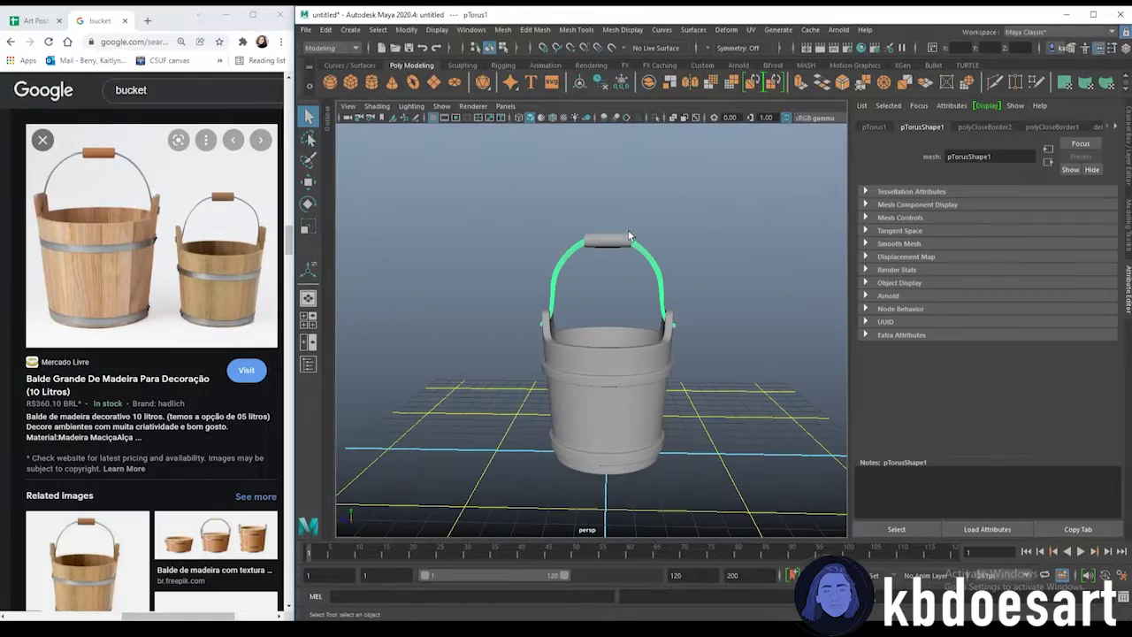
key(w)
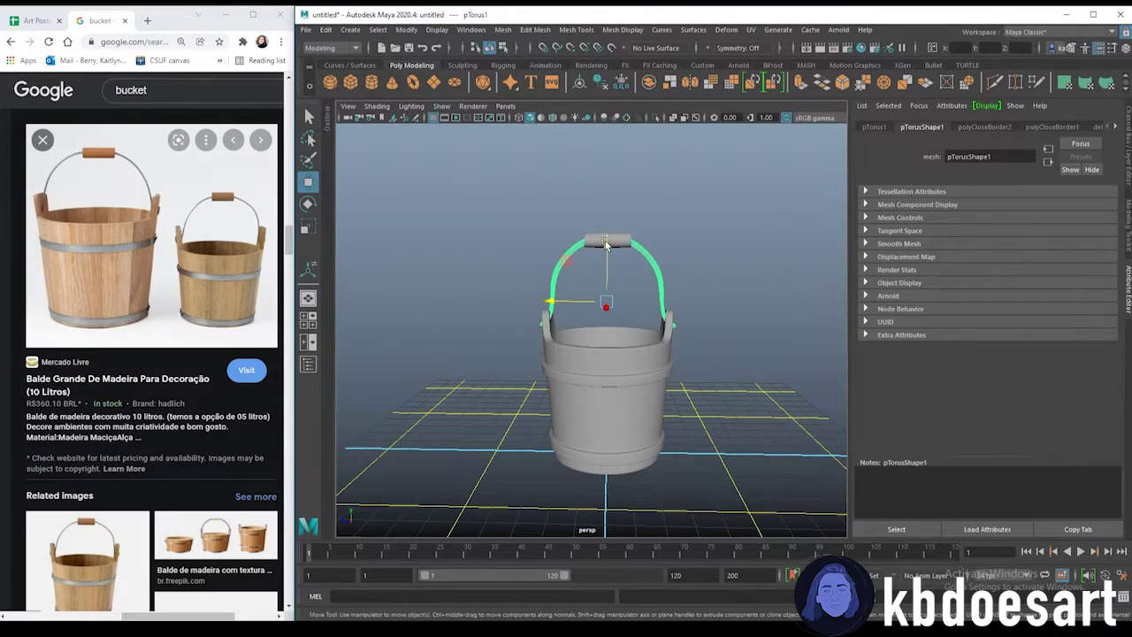
drag(607, 250, 609, 254)
- Lower the cylindrical grip so that it sits centred on the top of the wire handle, then clear the selection
click(606, 240)
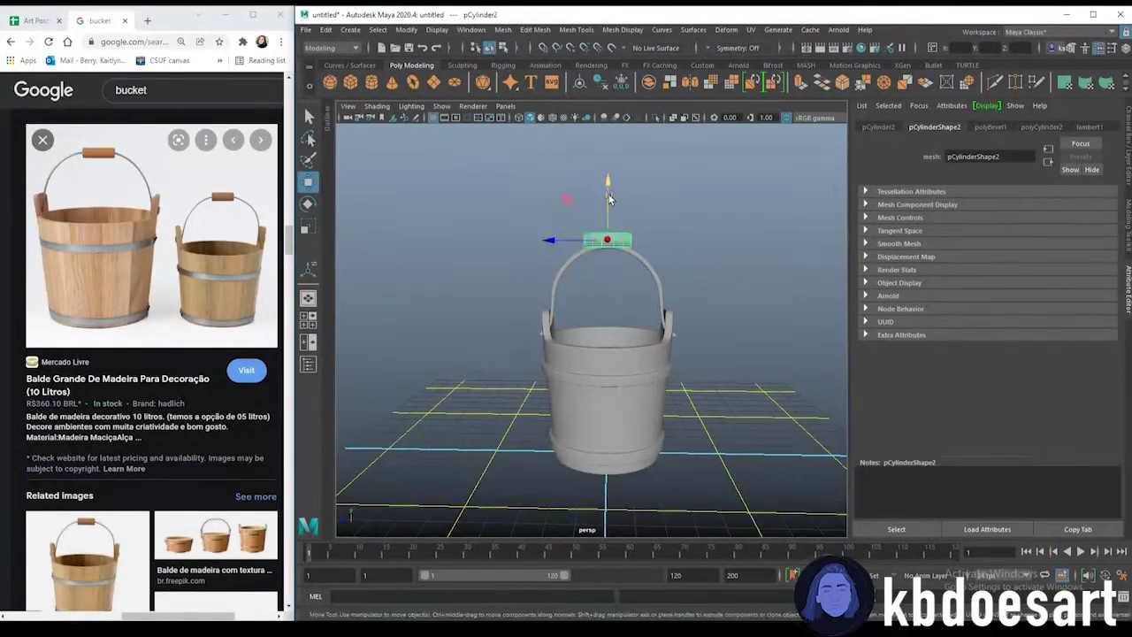
drag(607, 197, 607, 210)
alt+drag(508, 280, 630, 252)
scroll(677, 268, up, 5)
drag(616, 185, 618, 182)
click(679, 257)
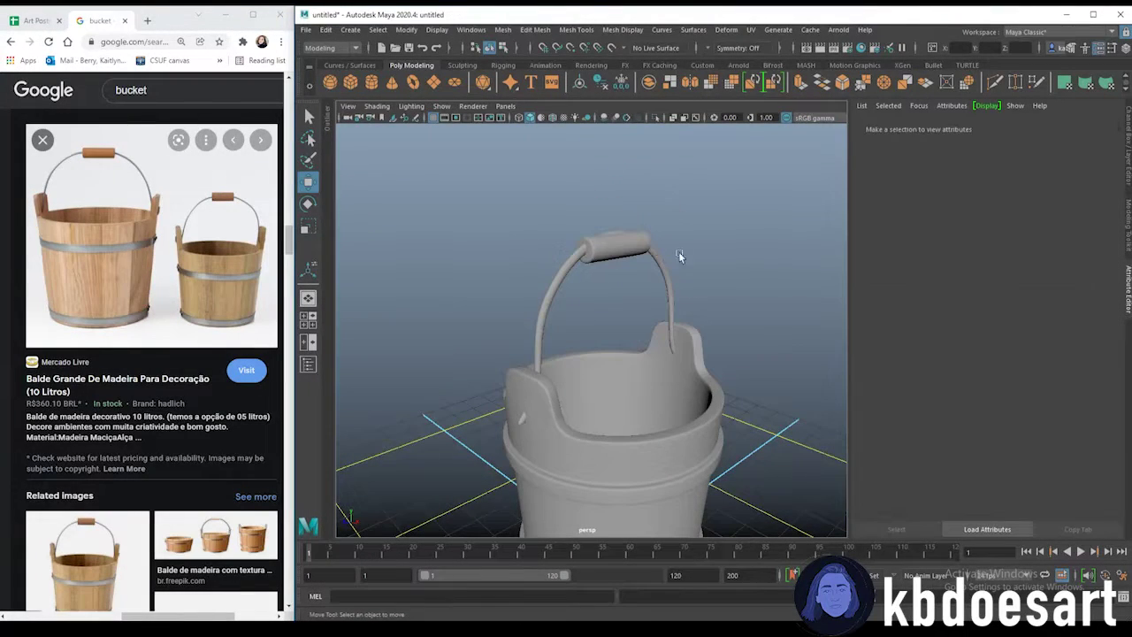
click(610, 244)
click(645, 199)
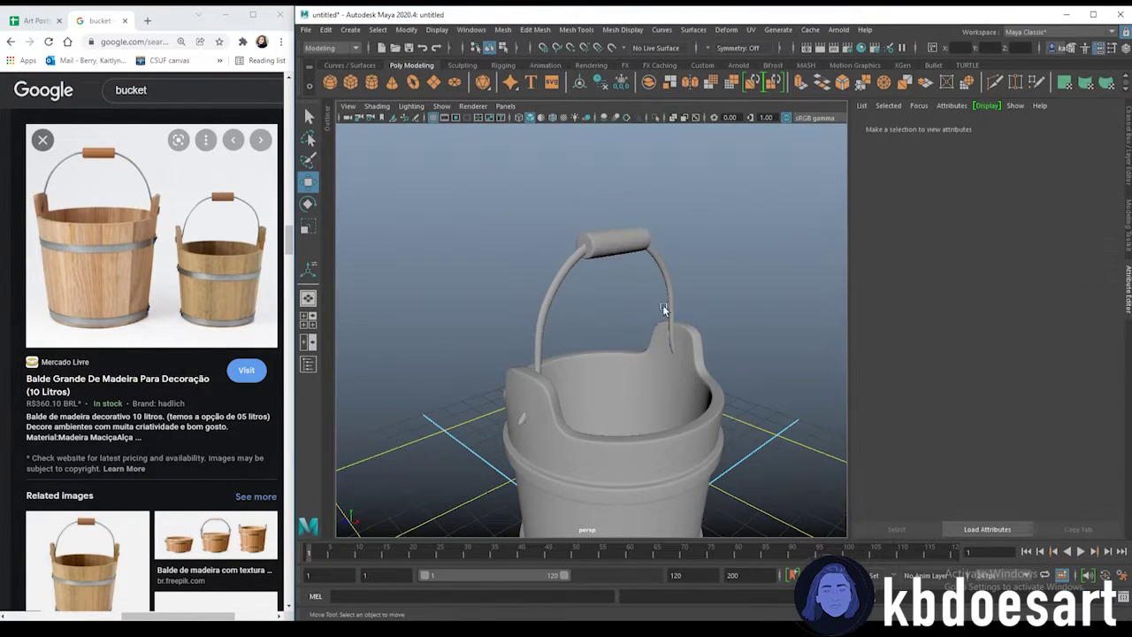
- Assign a new Arnold aiStandardSurface material to the wire handle
mouse_move(664, 307)
alt+mouse_down()
mouse_move(614, 345)
mouse_move(566, 317)
mouse_move(653, 342)
mouse_move(619, 319)
mouse_move(664, 273)
mouse_move(642, 291)
mouse_move(650, 305)
alt+mouse_up()
scroll(610, 319, down, 4)
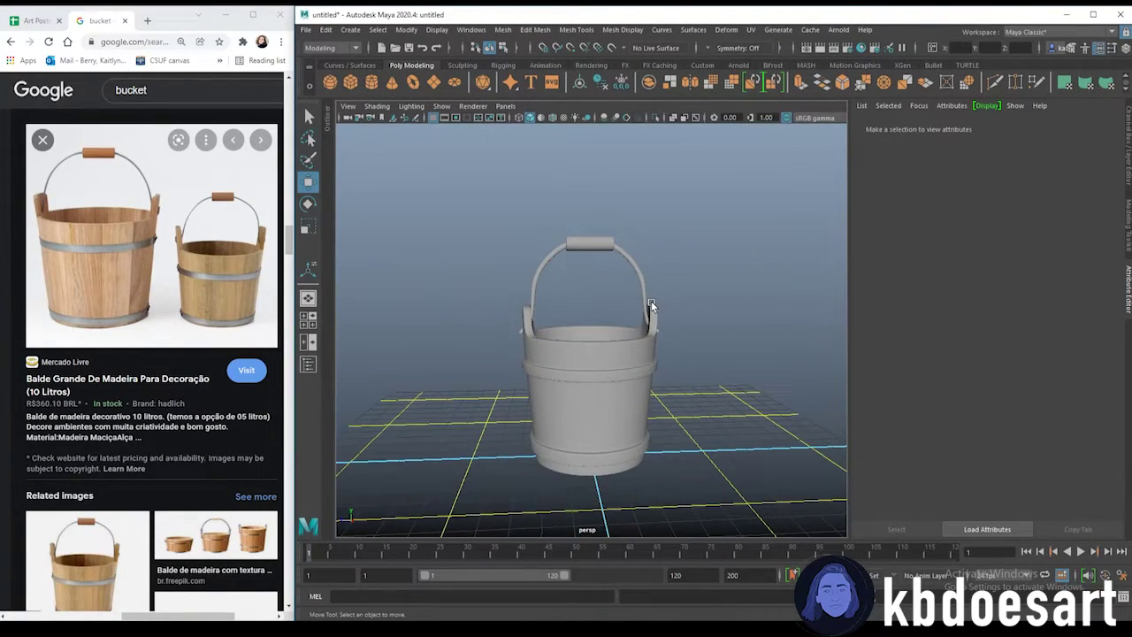
alt+drag(574, 388, 573, 347)
alt+middle_drag(573, 348, 564, 331)
scroll(571, 330, up, 4)
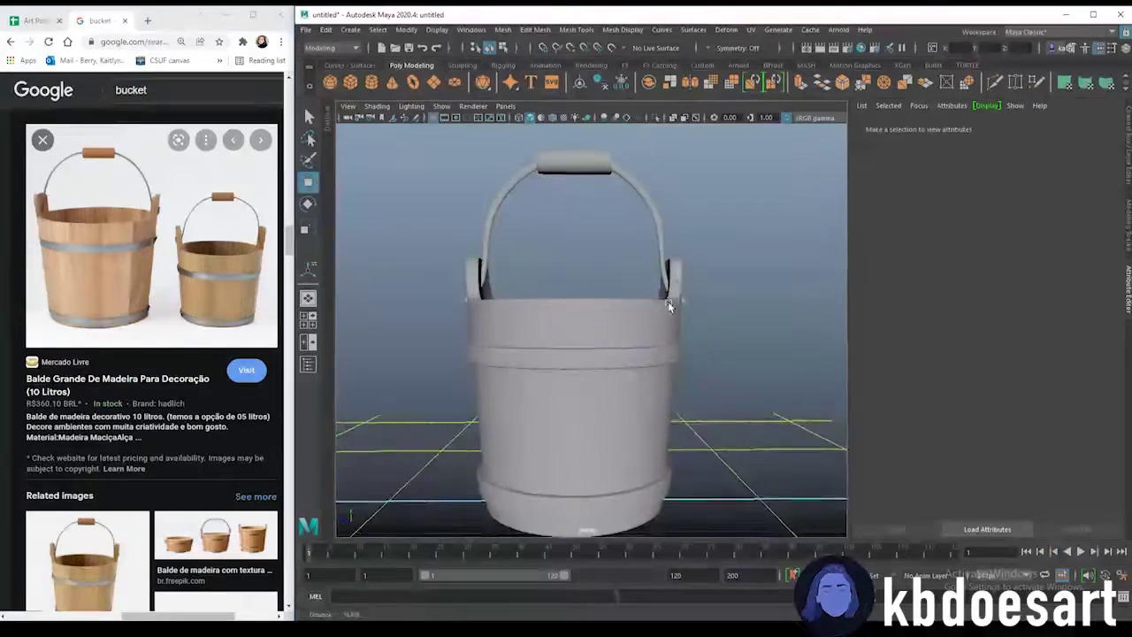
click(656, 221)
right_drag(585, 321, 584, 355)
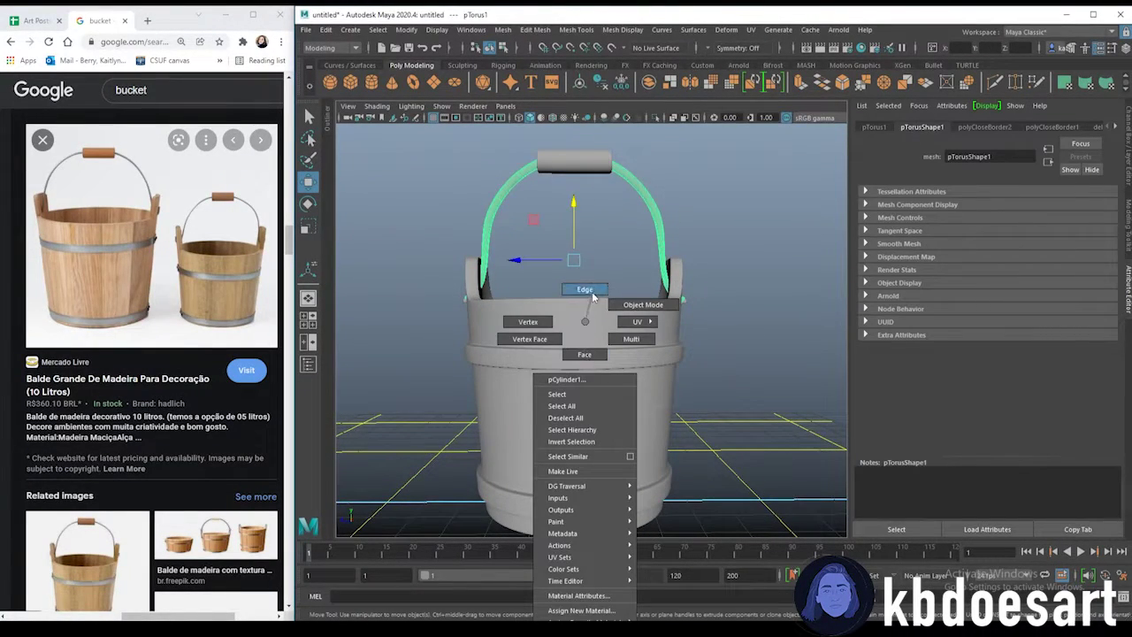
click(580, 610)
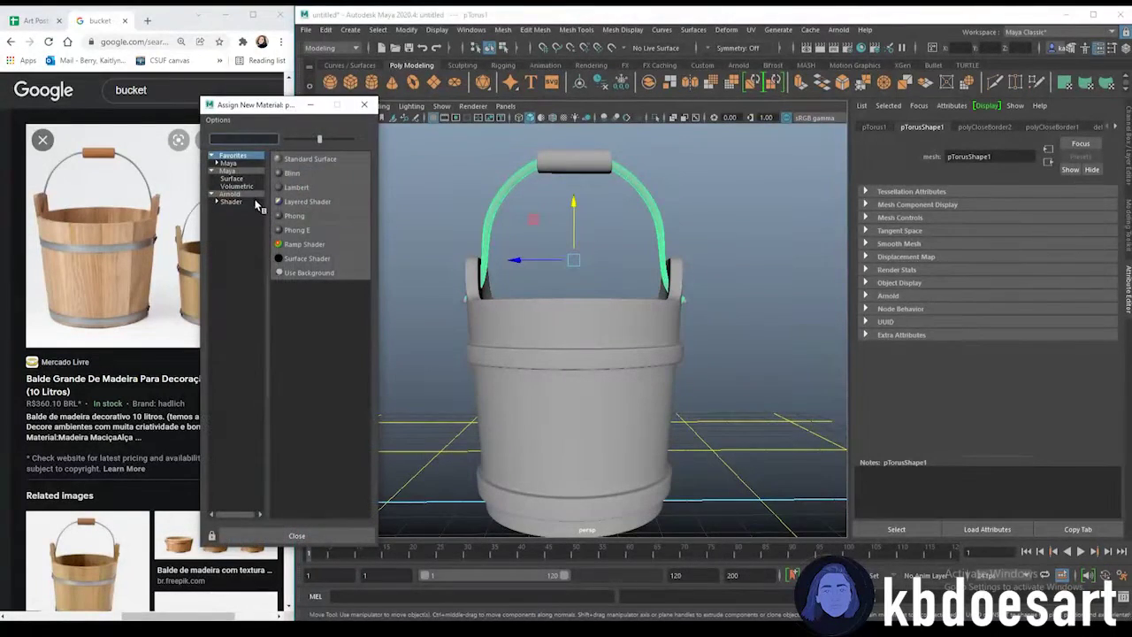
click(311, 358)
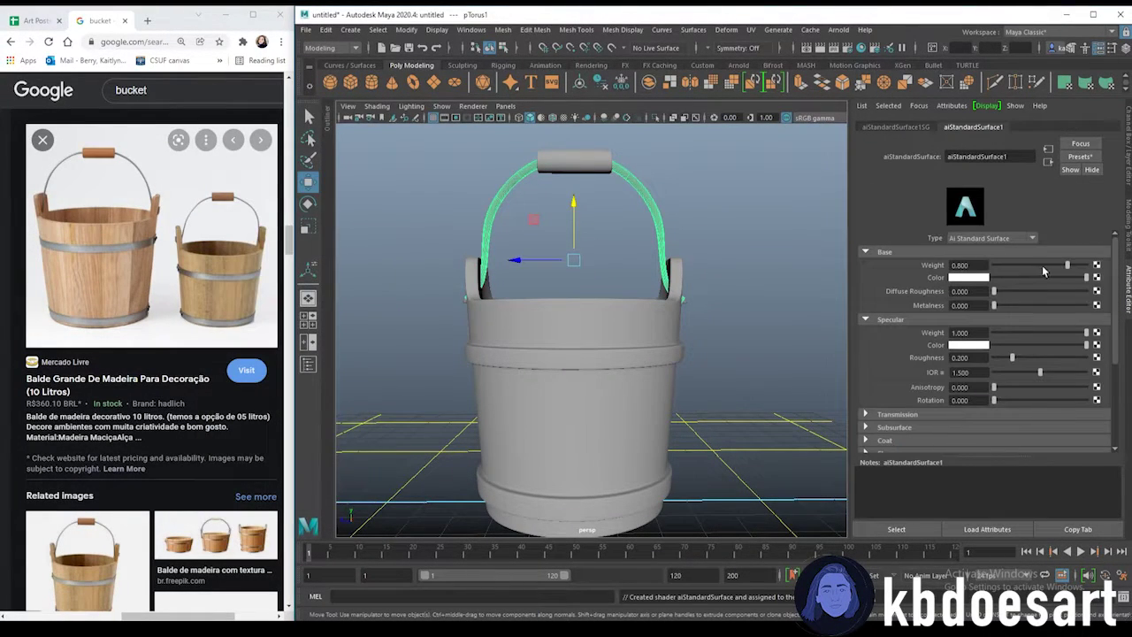
- Give the handle material a base weight of 1.0, a grey base color and a metalness of 0.714
click(1097, 278)
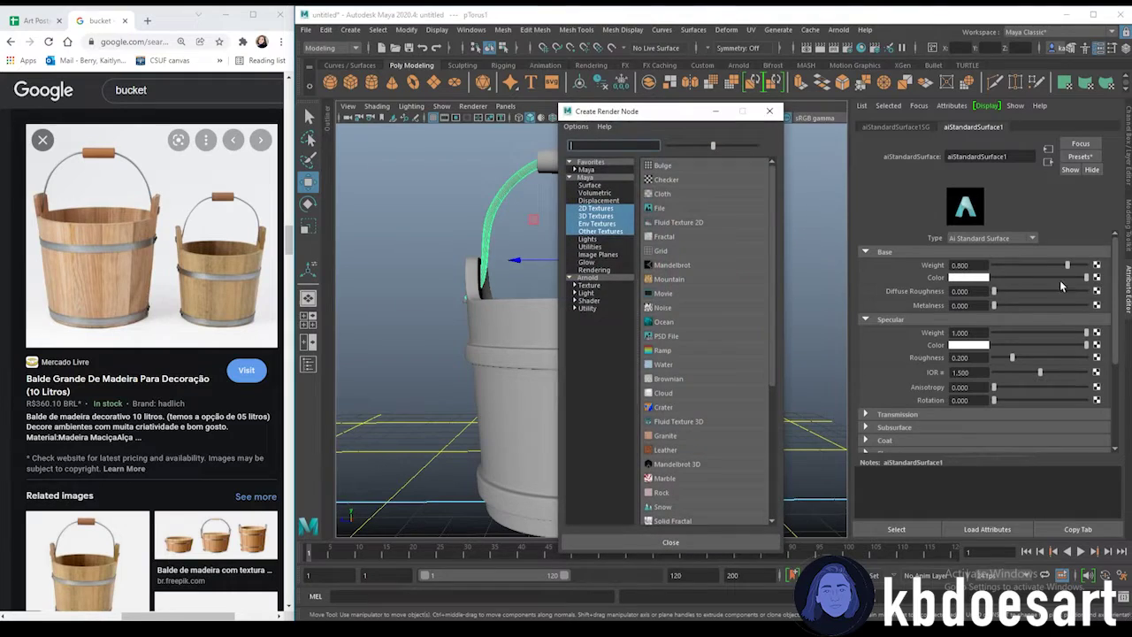
click(769, 111)
click(968, 277)
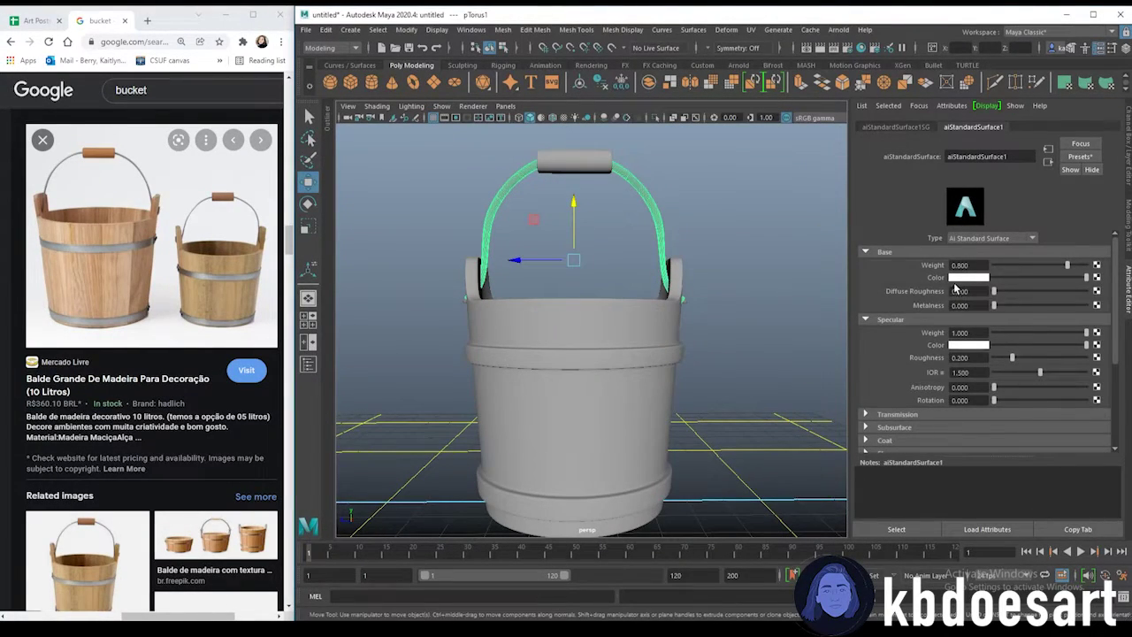
click(960, 279)
click(932, 340)
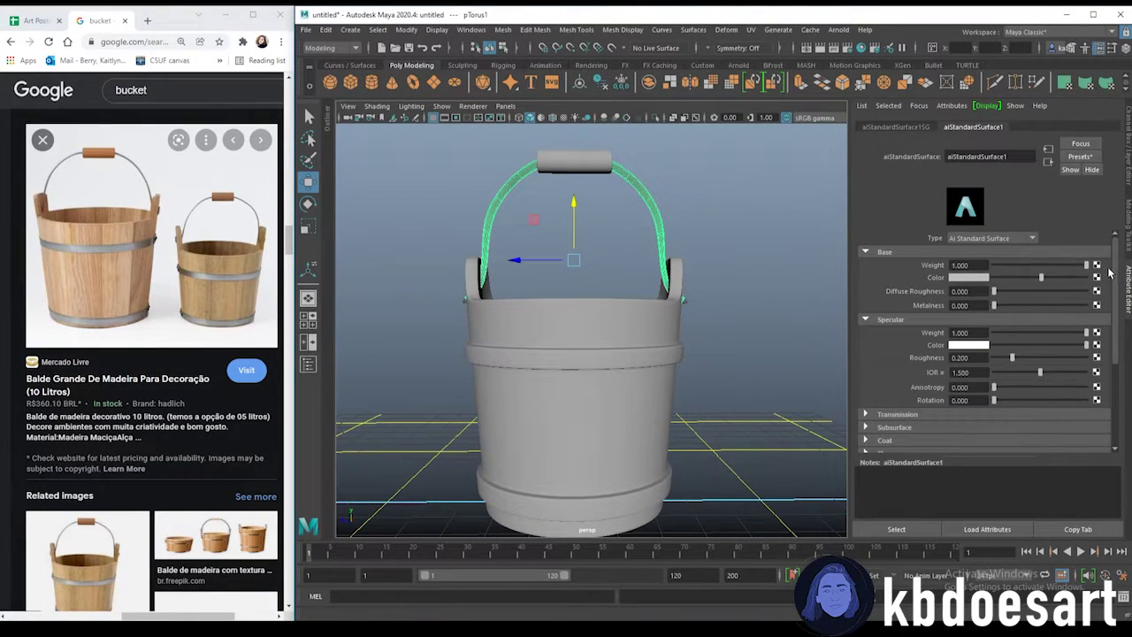
click(1060, 305)
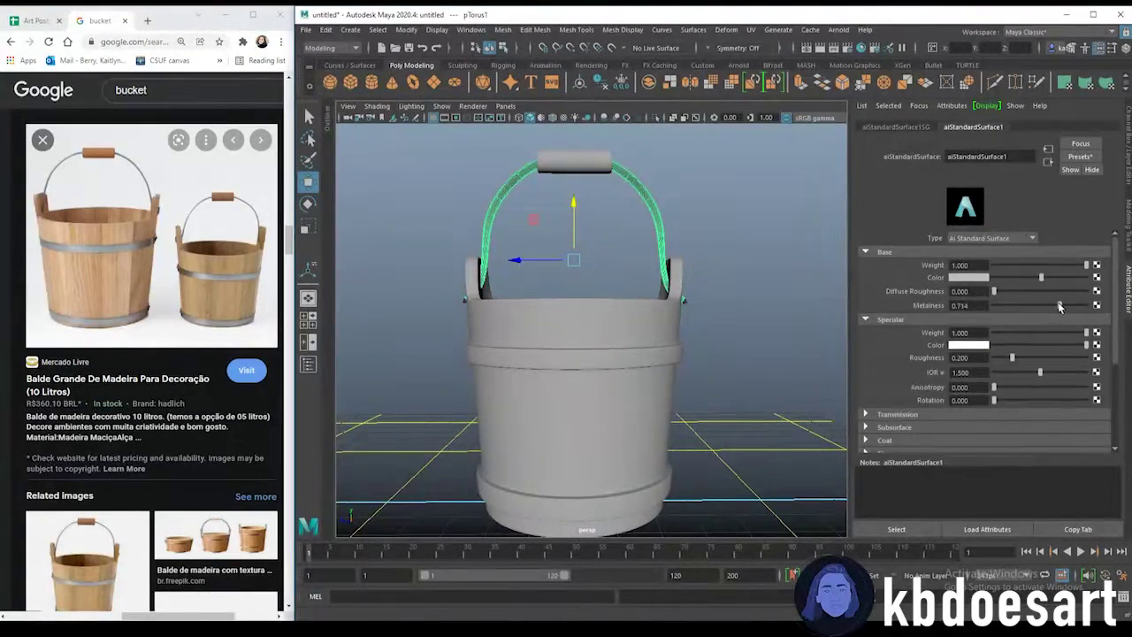
- Switch the bucket body to face selection and select the outer face loop of the upper band
click(621, 360)
scroll(598, 350, up, 3)
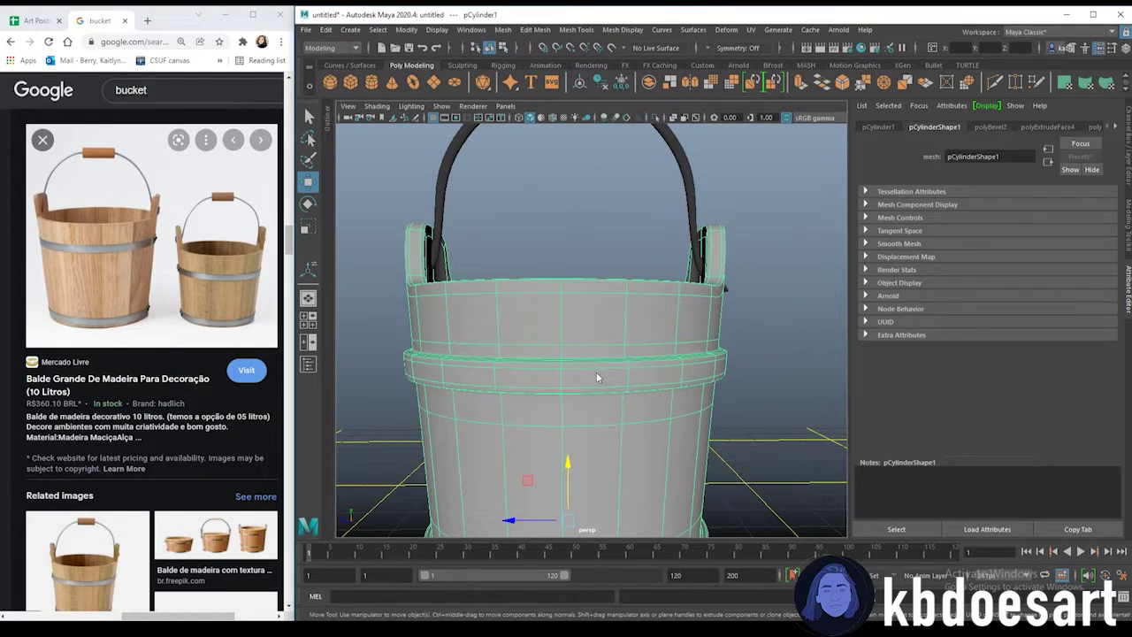
right_drag(599, 350, 596, 378)
click(591, 377)
shift+double_click(534, 382)
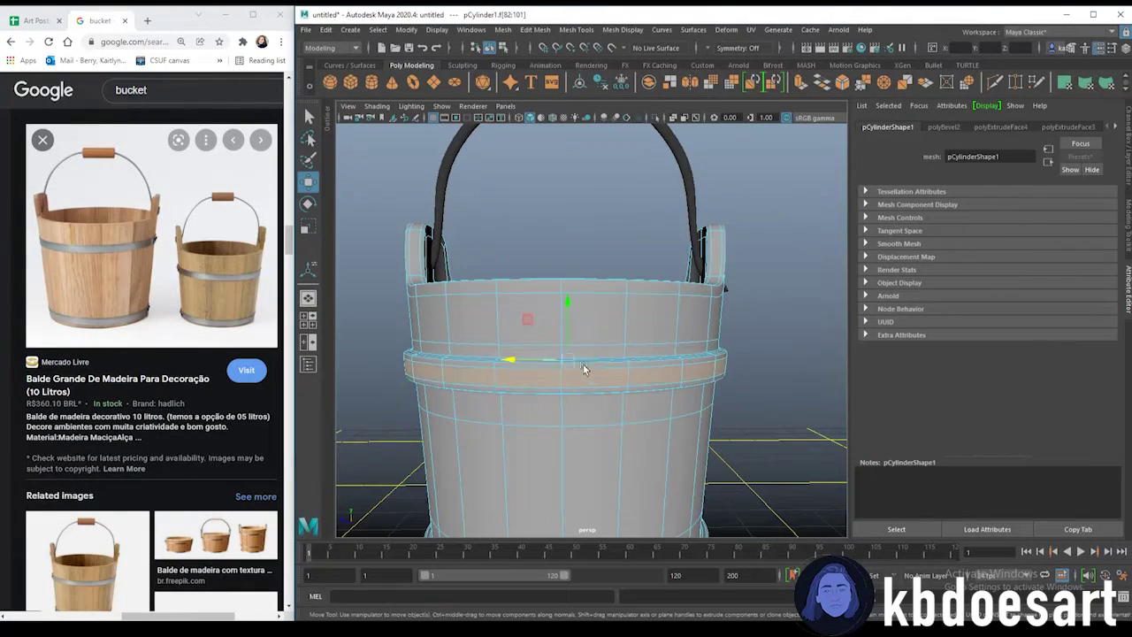
- Add the narrow beveled face loops along the upper band's top edge to the selection
scroll(603, 432, up, 5)
shift+click(602, 432)
shift+double_click(448, 446)
shift+click(523, 426)
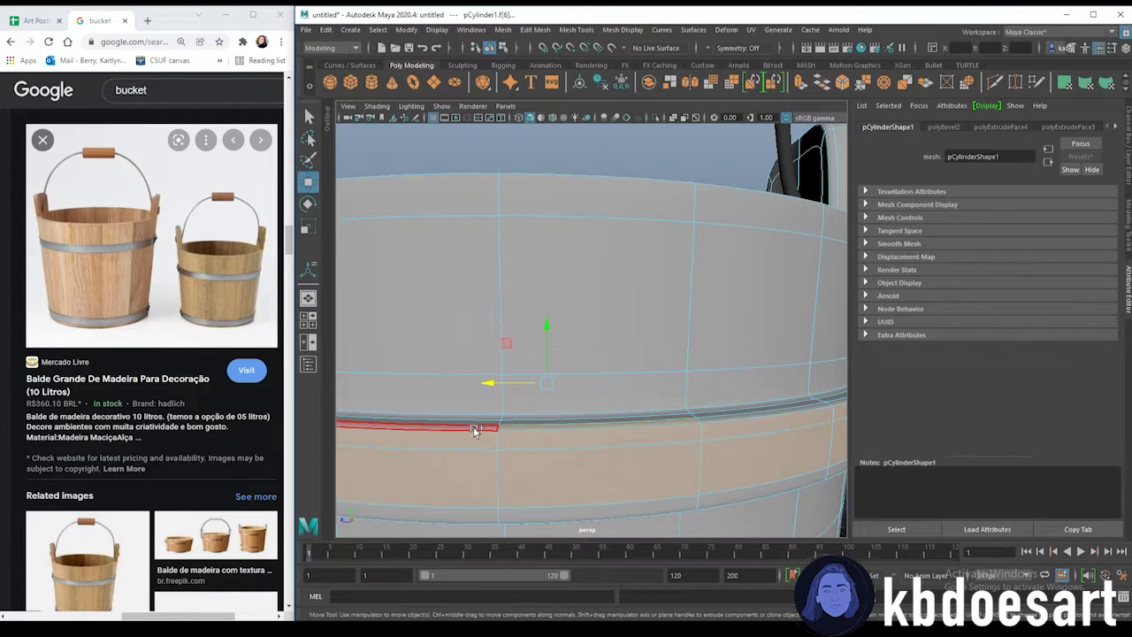
shift+double_click(482, 430)
shift+click(510, 424)
shift+double_click(486, 423)
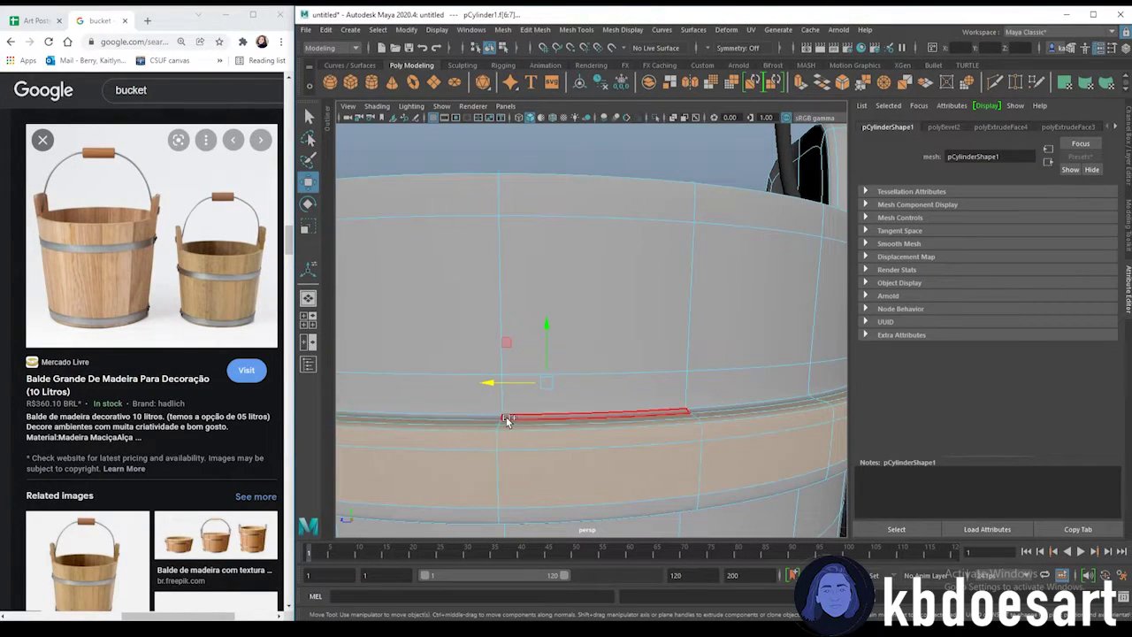
shift+click(506, 419)
shift+double_click(490, 418)
- Add the face loops along the upper band's lower edge and underside to the selection
shift+click(568, 516)
shift+double_click(456, 511)
alt+drag(618, 499, 617, 469)
shift+click(536, 173)
shift+double_click(491, 170)
shift+click(507, 181)
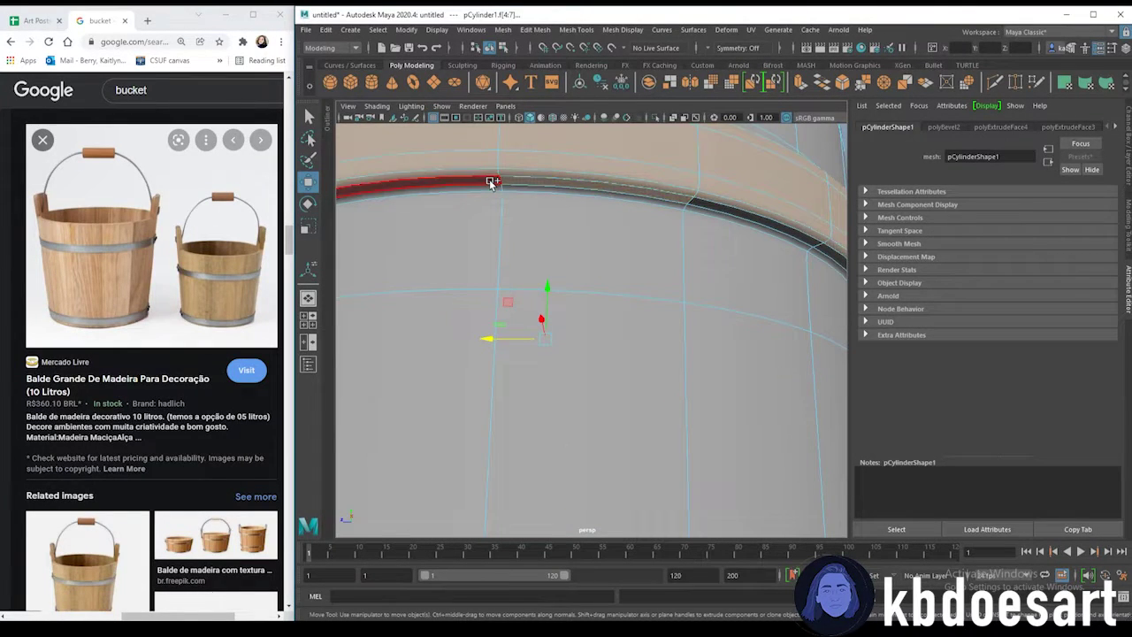
shift+double_click(491, 181)
shift+click(513, 188)
shift+double_click(496, 187)
- Add the narrow face loops on the lower band's underside to the selection
scroll(573, 250, down, 5)
alt+middle_drag(586, 425, 589, 256)
scroll(612, 327, up, 5)
shift+click(512, 242)
shift+double_click(495, 240)
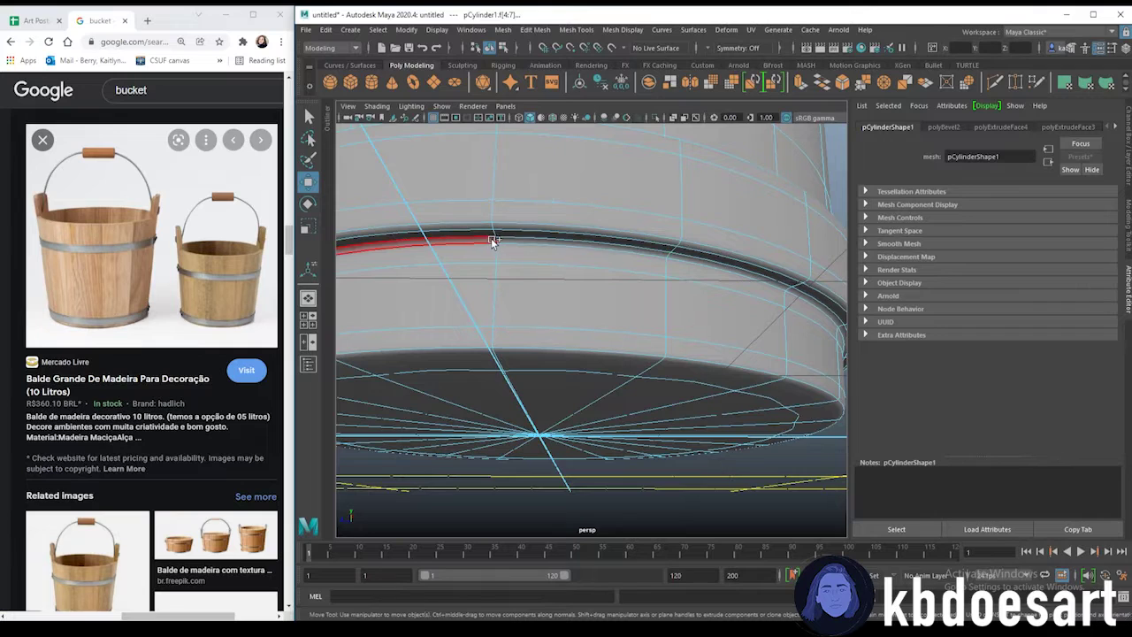
shift+click(502, 241)
shift+double_click(492, 240)
shift+click(502, 231)
shift+double_click(489, 233)
shift+click(499, 227)
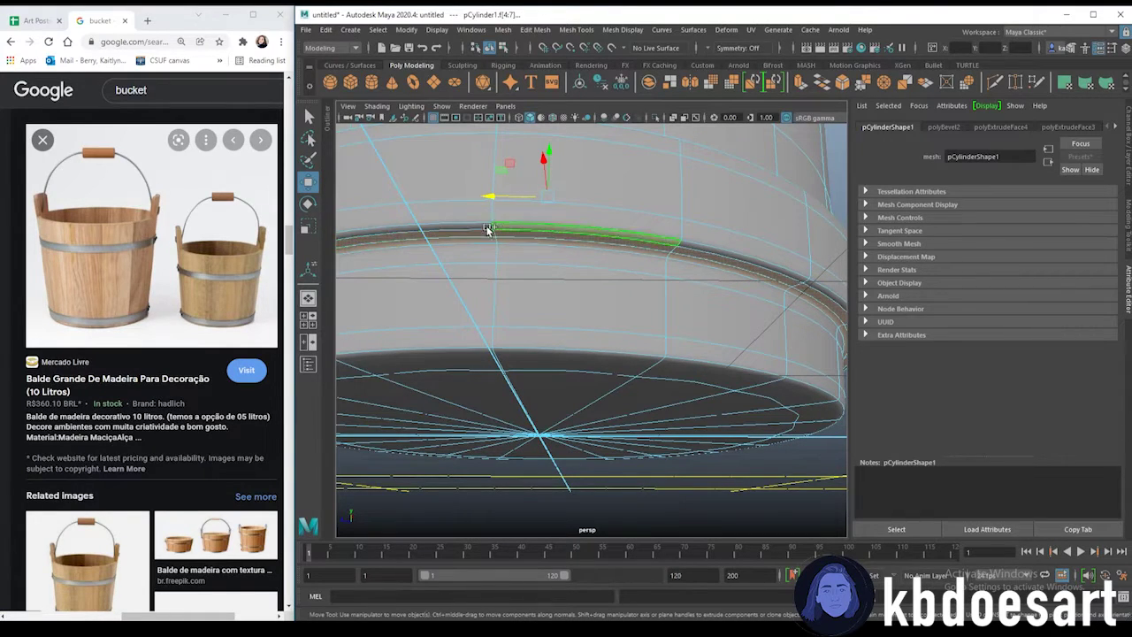
shift+double_click(490, 227)
- Add the lower band's outer face loops and the narrow loops along its top edge to the selection
shift+click(505, 213)
click(502, 182)
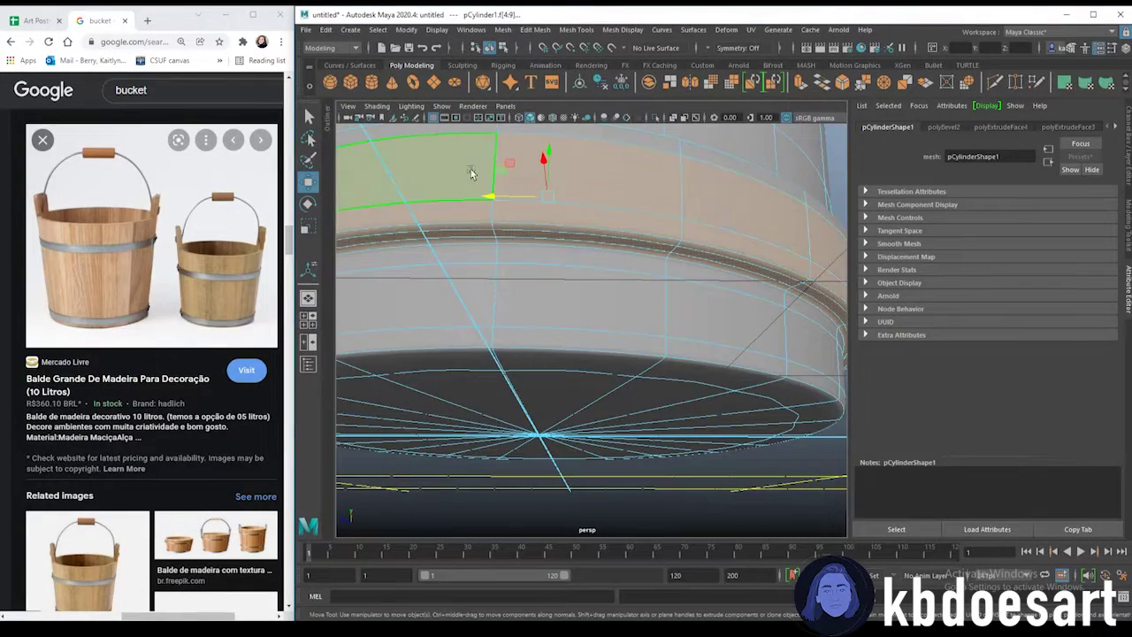
alt+drag(471, 173, 543, 265)
shift+click(652, 495)
shift+double_click(607, 502)
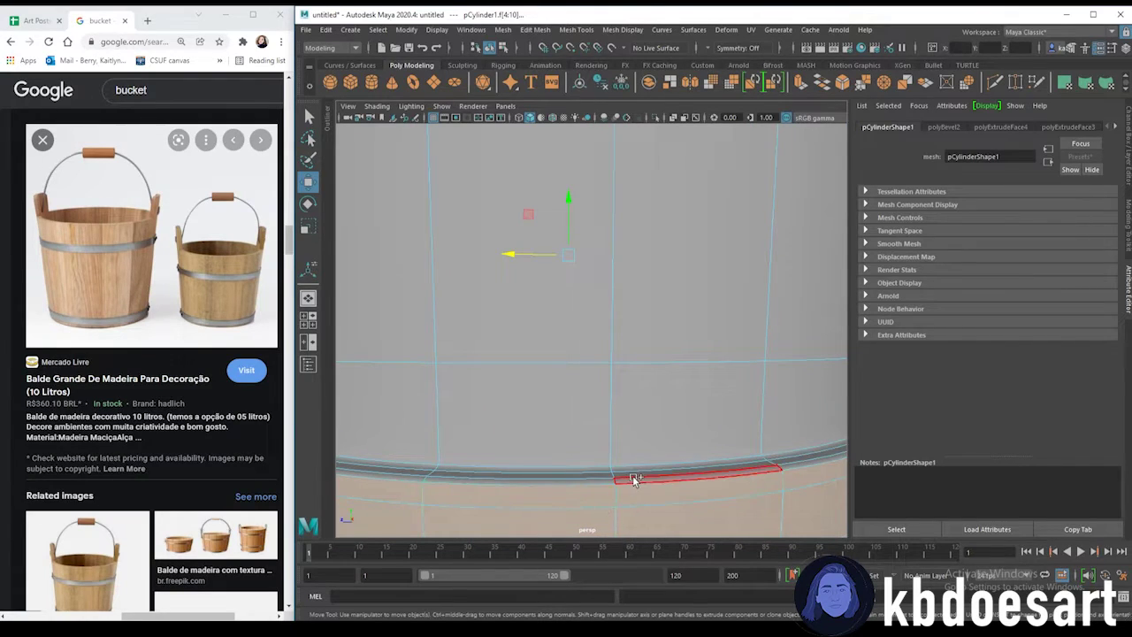
click(602, 478)
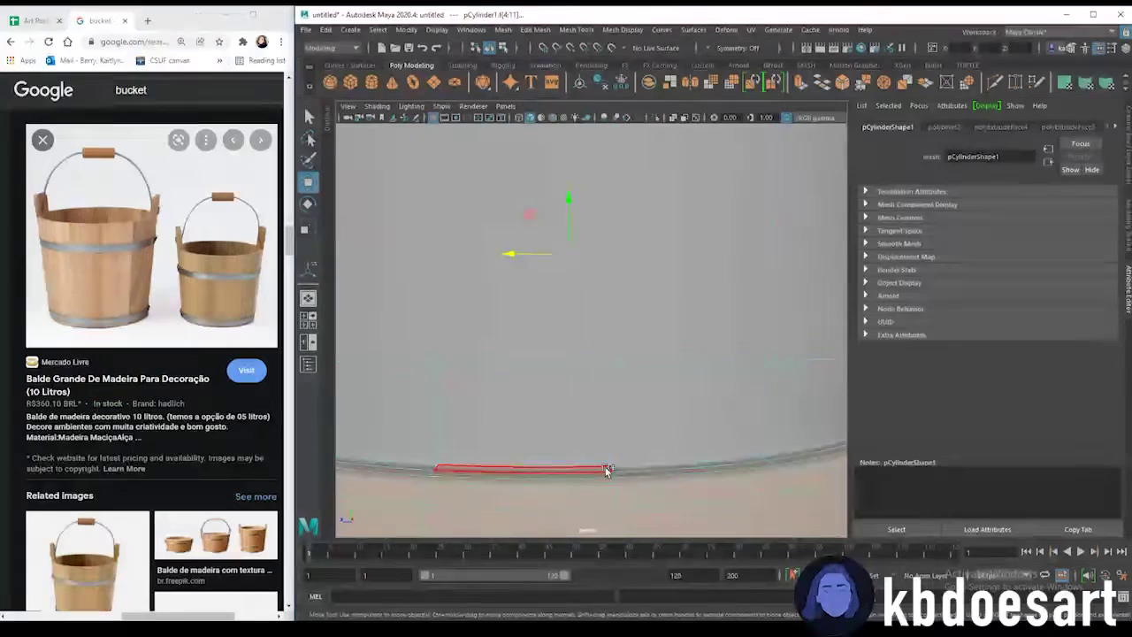
click(633, 469)
- Assign the existing aiStandardSurface1 material to the selected faces of both bands
alt+drag(634, 469, 667, 415)
right_drag(649, 322, 647, 612)
mouse_move(655, 610)
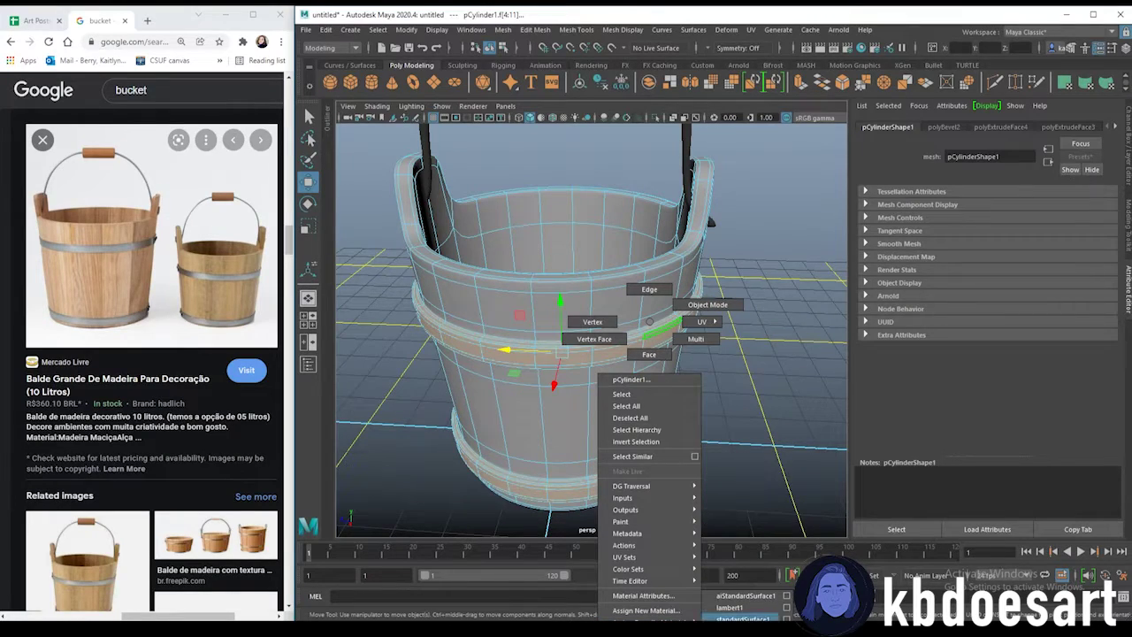
click(765, 597)
- Select the bucket's outer wall face loops above the upper band and between the two bands
alt+drag(594, 341, 598, 356)
alt+drag(633, 478, 624, 283)
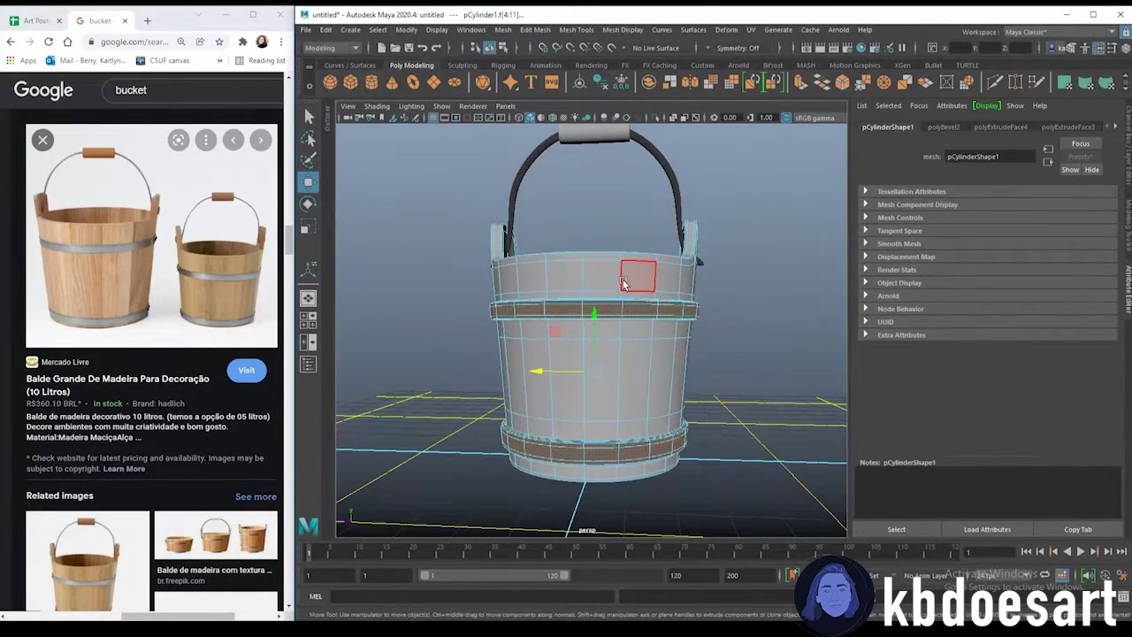
mouse_move(498, 305)
alt+right_down()
mouse_move(692, 313)
mouse_move(489, 297)
alt+right_up()
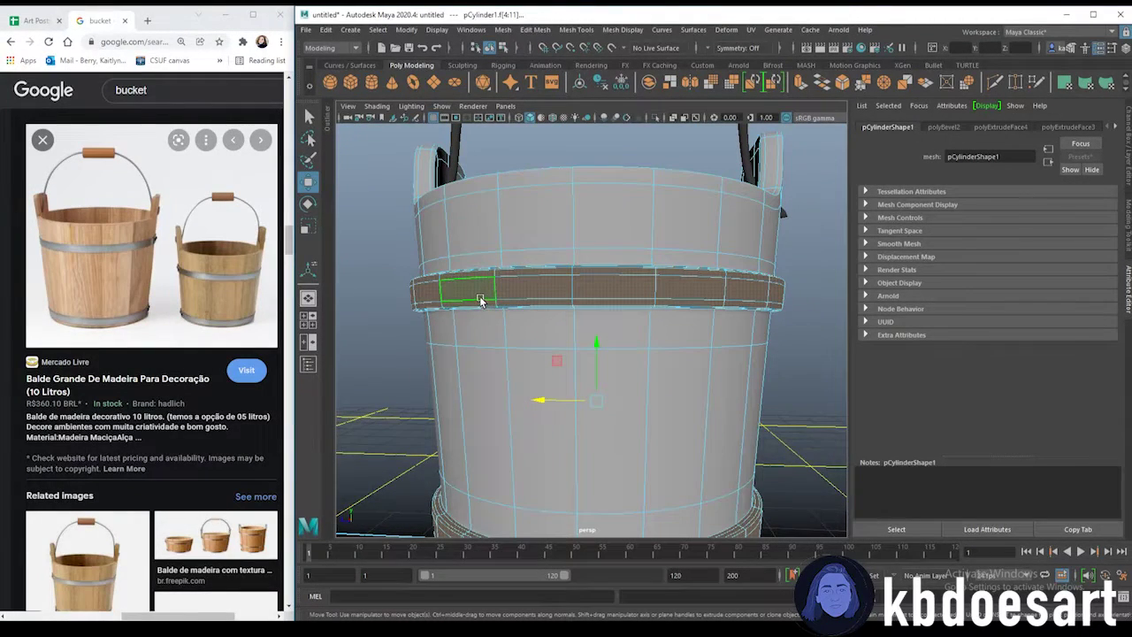
click(566, 178)
shift+double_click(611, 177)
shift+click(560, 205)
shift+double_click(617, 220)
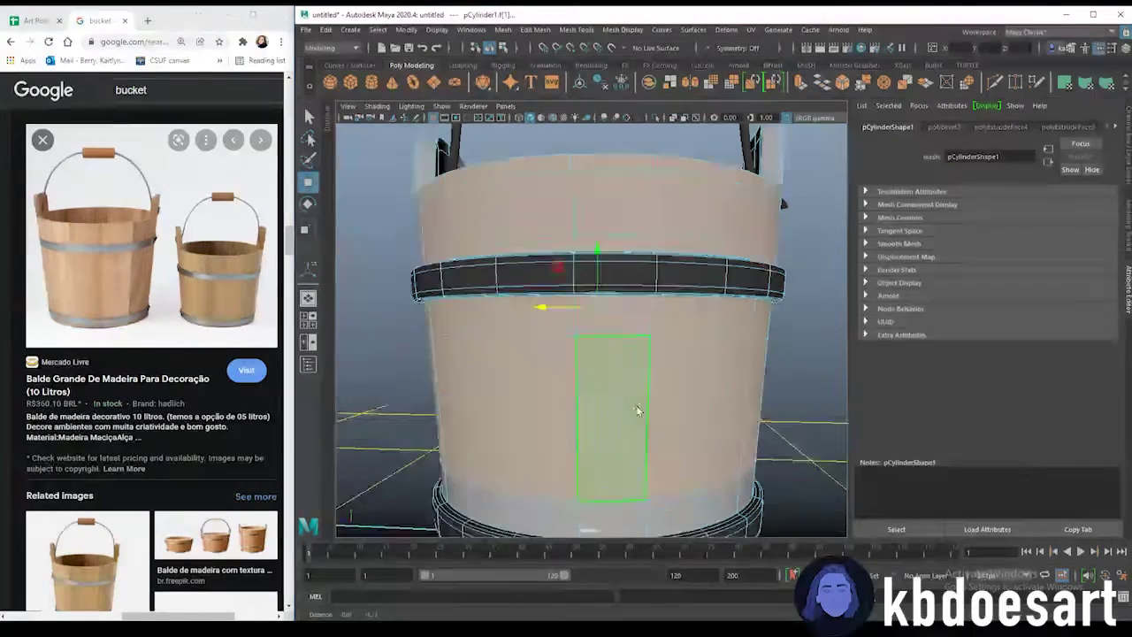
- Extend the face selection to the wall below the lower band and the bucket's remaining bottom and rim loops
alt+drag(637, 412, 480, 345)
shift+double_click(504, 341)
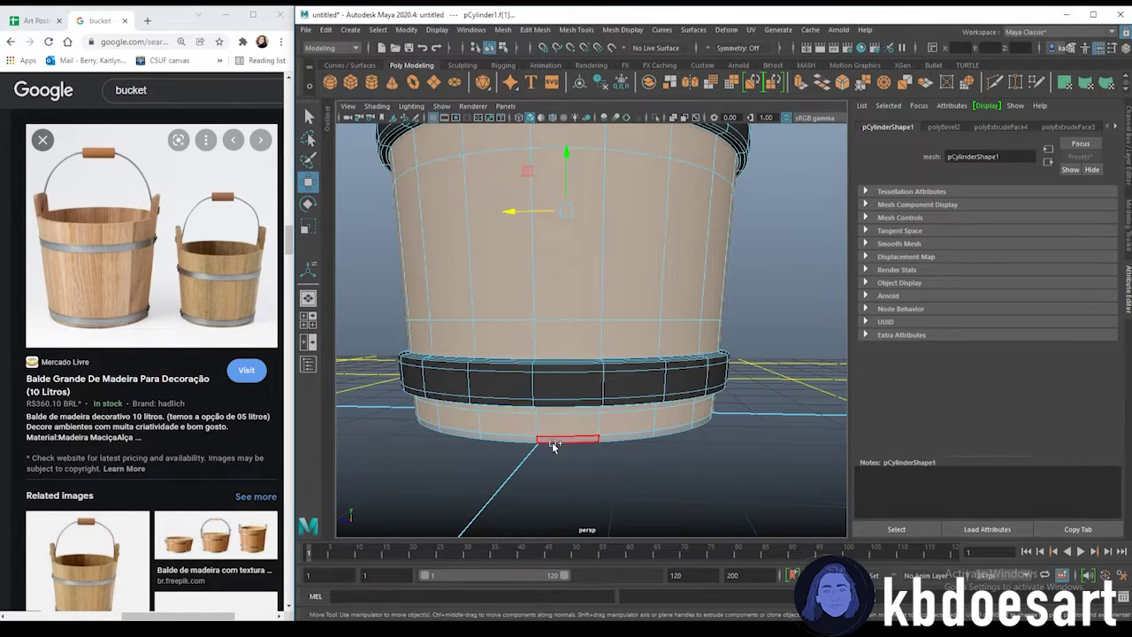
alt+drag(525, 440, 579, 310)
key(q)
shift+double_click(600, 259)
- Add the faces of the bucket's inner wall, inner posts and floor to the selection
alt+drag(624, 233, 619, 335)
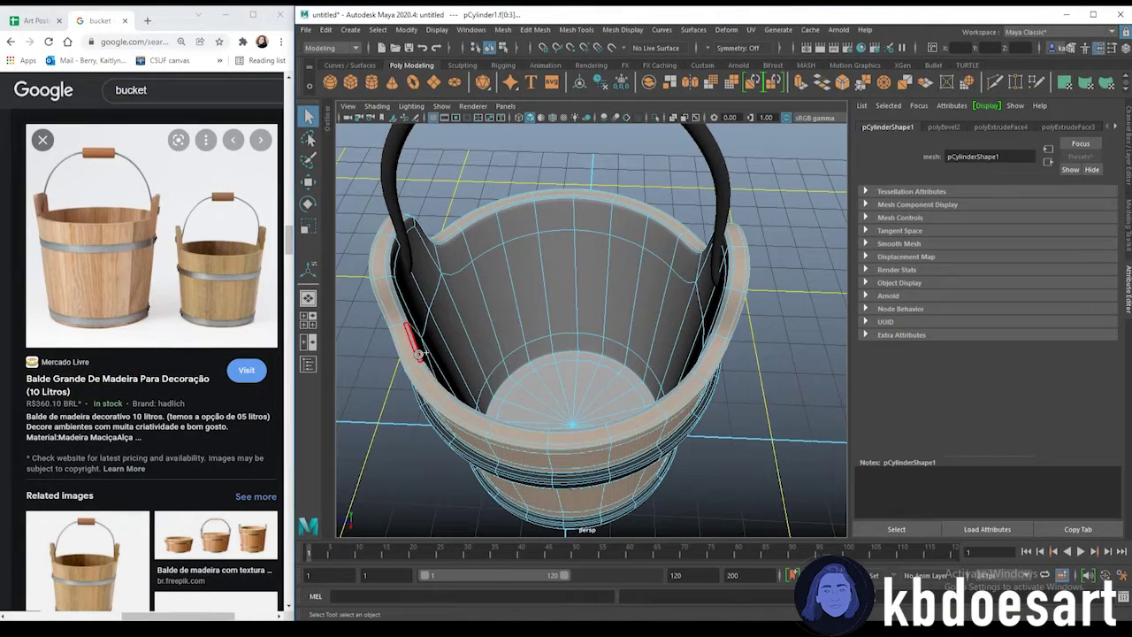
alt+drag(510, 363, 433, 237)
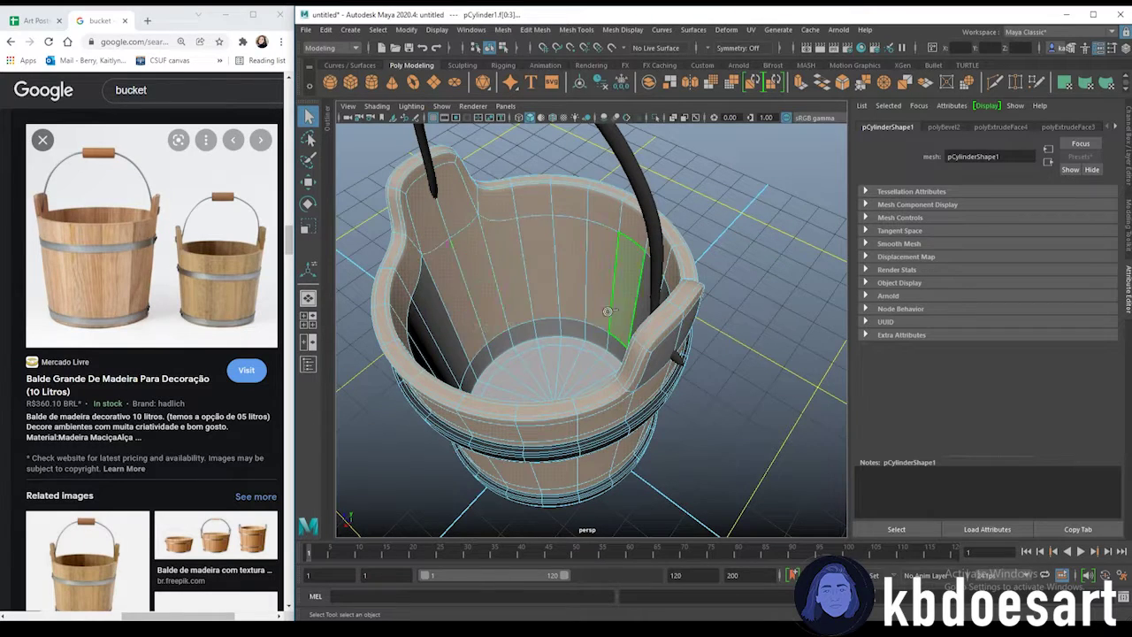
alt+drag(619, 257, 579, 319)
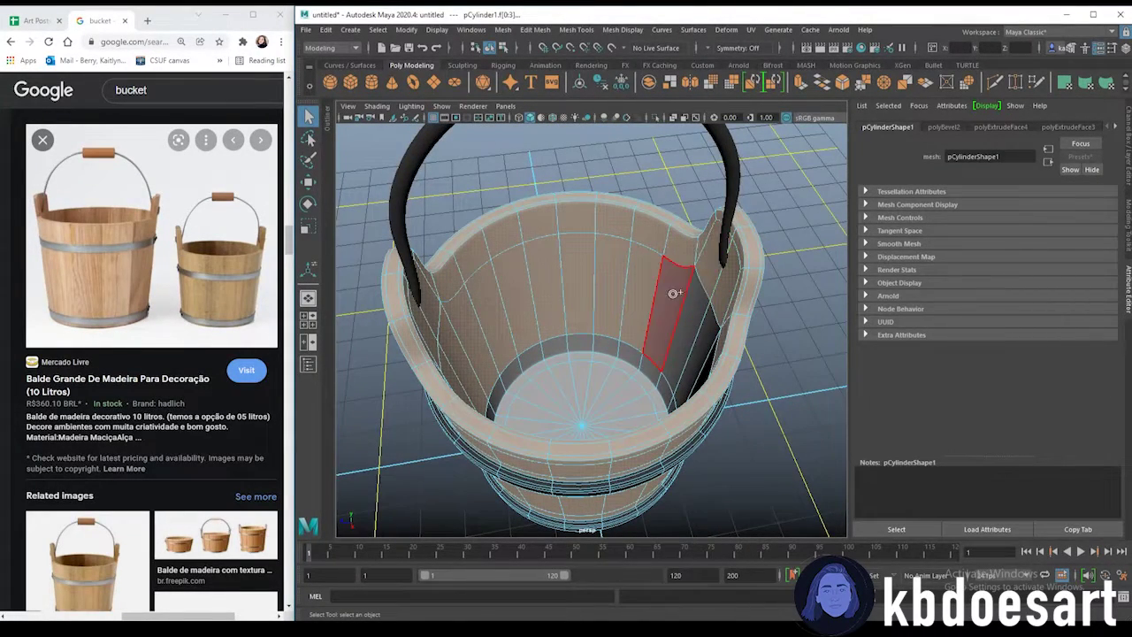
alt+drag(687, 300, 637, 386)
shift+double_click(673, 388)
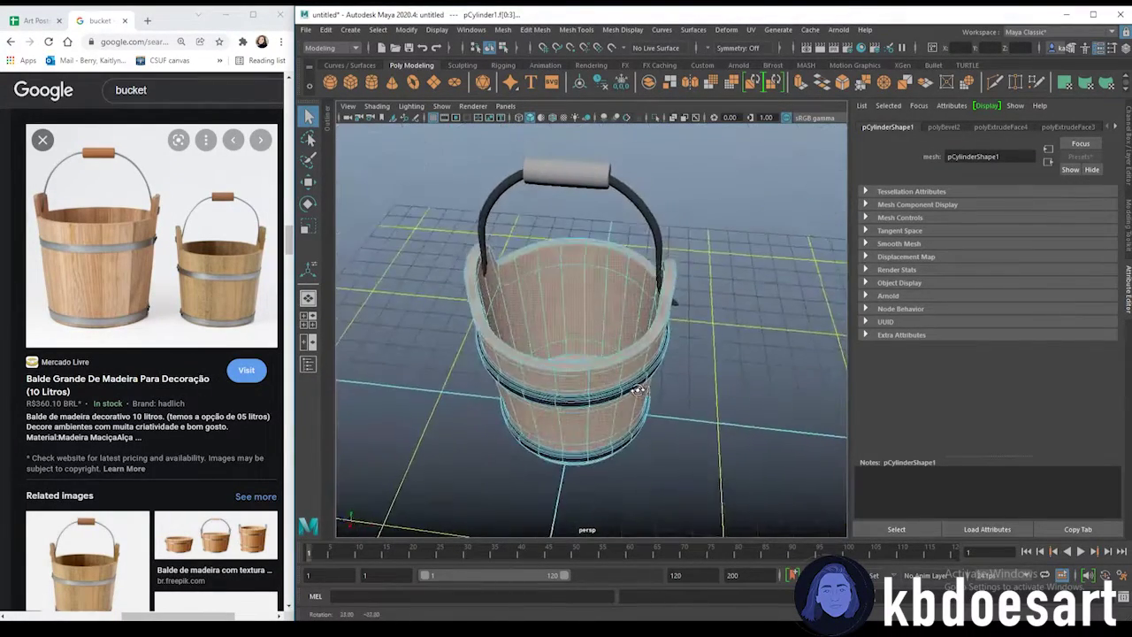
- Assign a new Arnold aiStandardSurface material to the selected wooden faces of the bucket
scroll(603, 331, up, 3)
right_drag(590, 301, 612, 590)
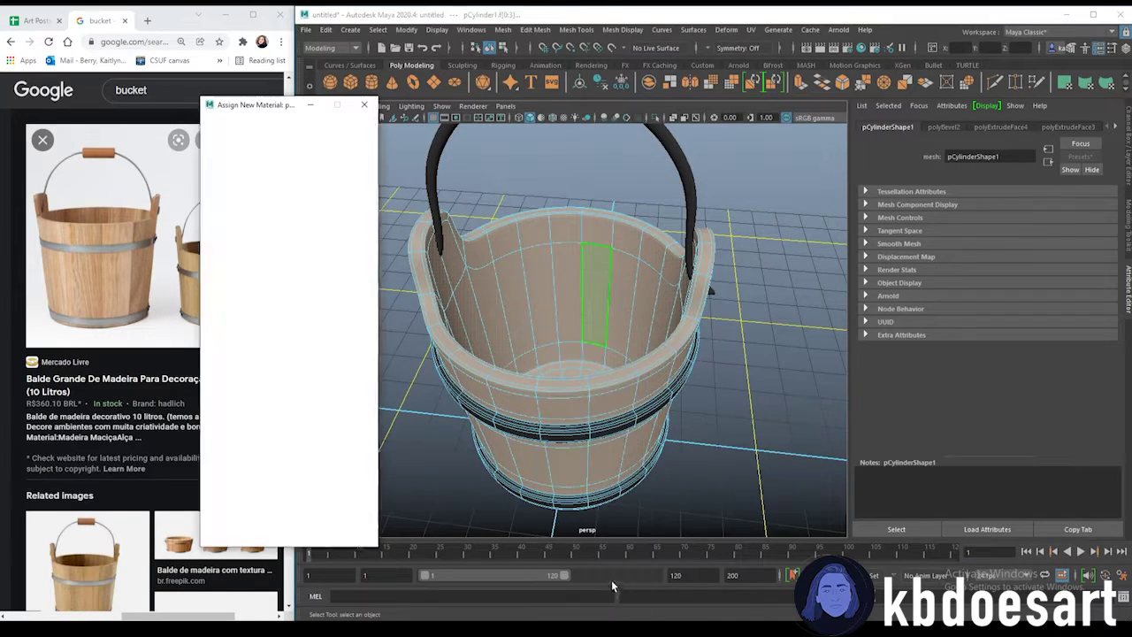
click(255, 202)
click(312, 357)
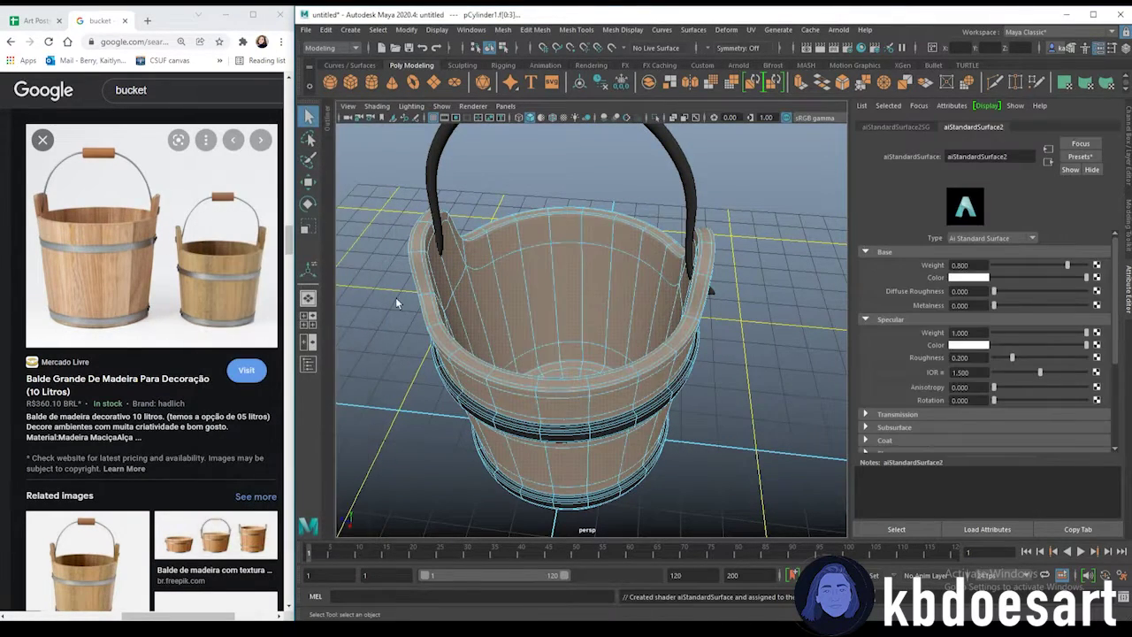
- Set the wood material's base color to brown, diffuse roughness to about 0.636 and specular roughness to about 0.552
click(979, 278)
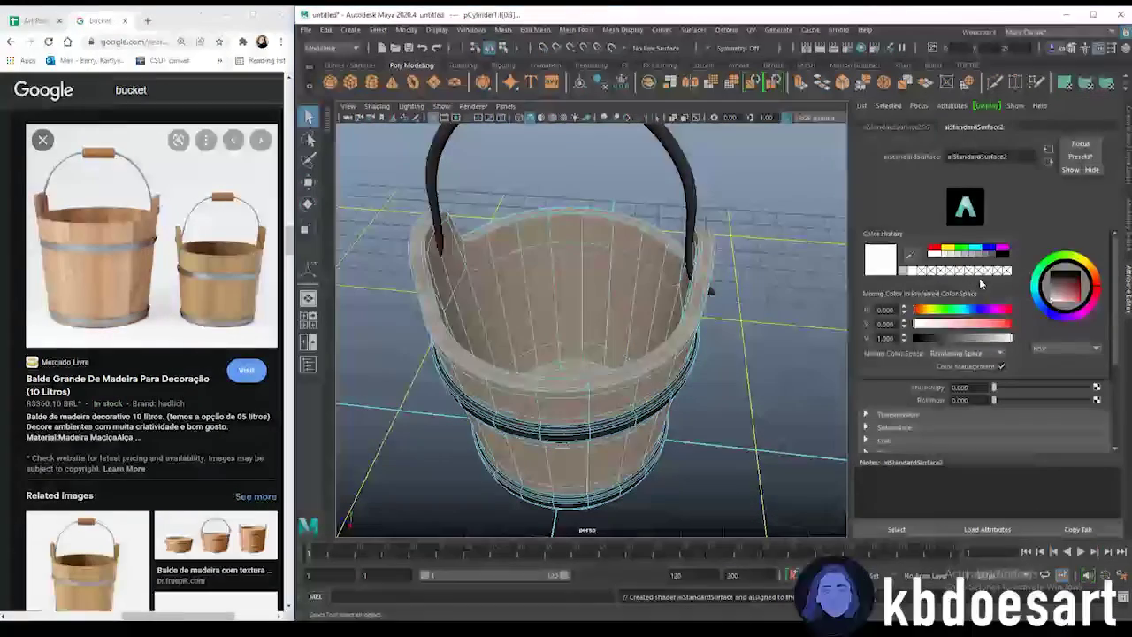
click(984, 327)
drag(991, 346, 982, 344)
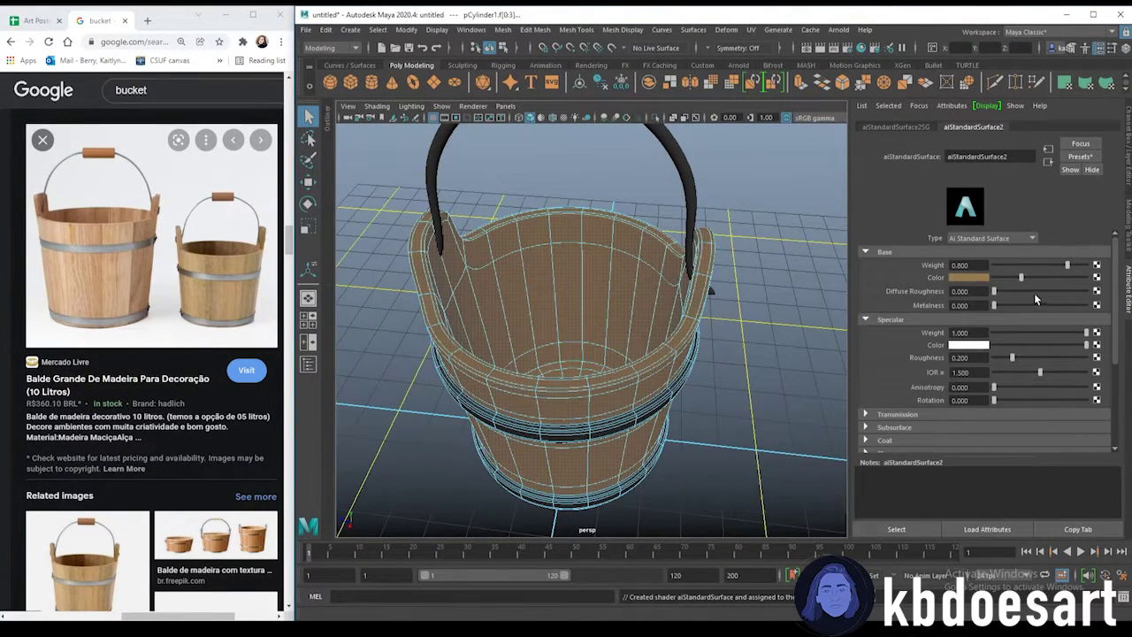
click(1052, 291)
click(1044, 358)
- Assign the existing brown wood material to the handle's grip and clear the selection
alt+drag(549, 205, 669, 278)
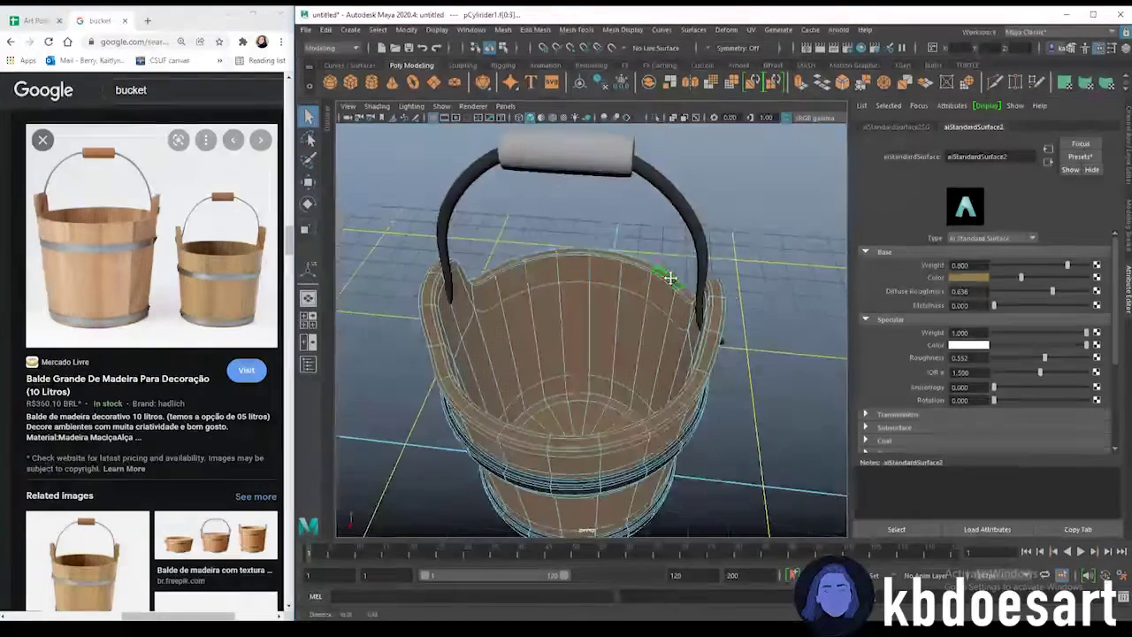
scroll(670, 279, down, 3)
click(608, 198)
right_drag(540, 203, 634, 516)
alt+drag(727, 352, 733, 321)
scroll(768, 283, down, 2)
click(733, 271)
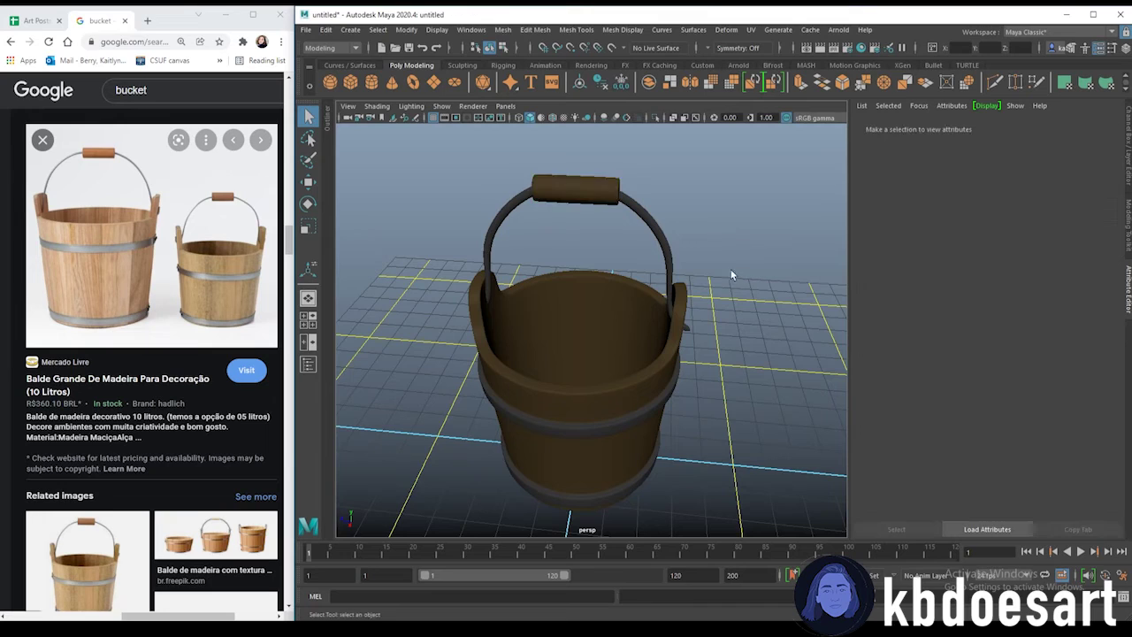
- Add an Arnold SkyDome light to the scene and save the file as bucket in the Downloads folder
alt+drag(699, 397, 711, 366)
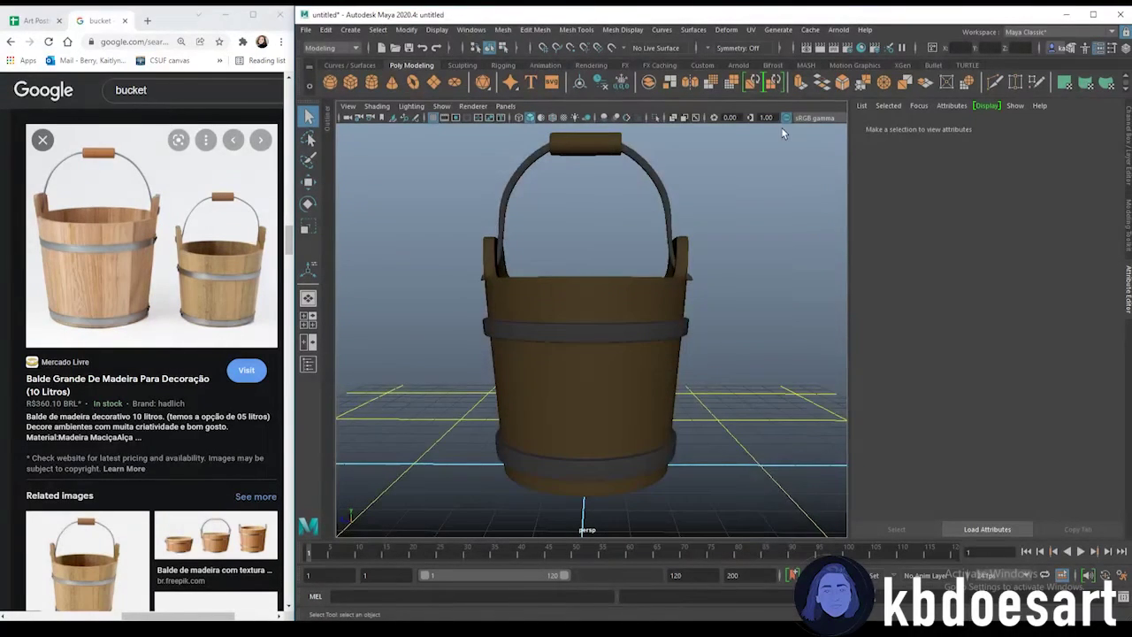
click(738, 65)
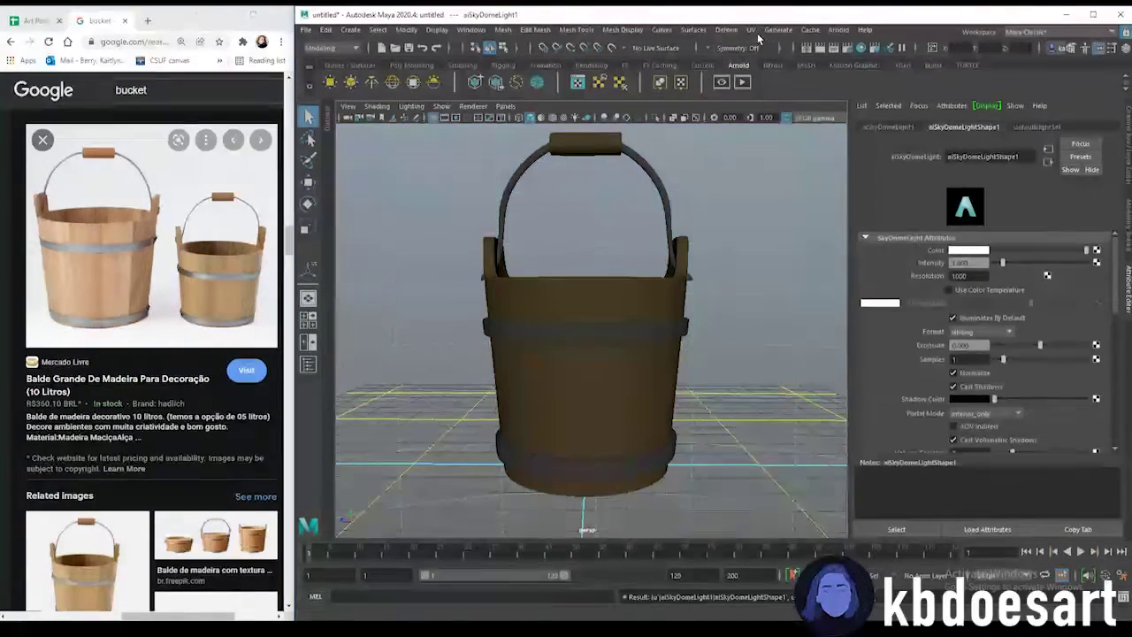
key(ctrl+shift+s)
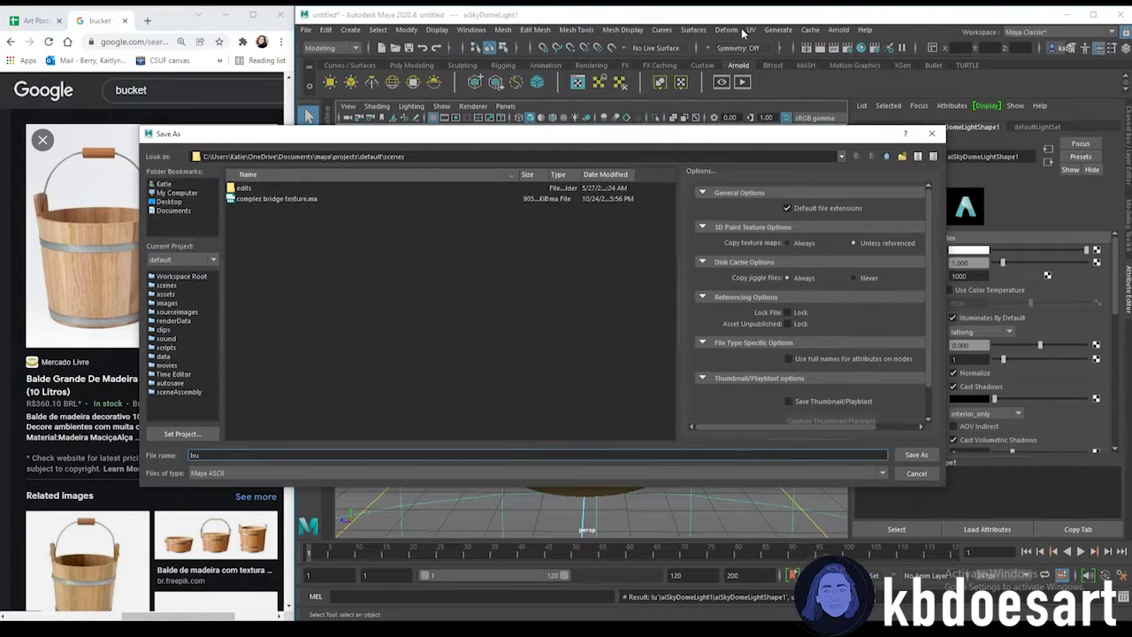
click(177, 184)
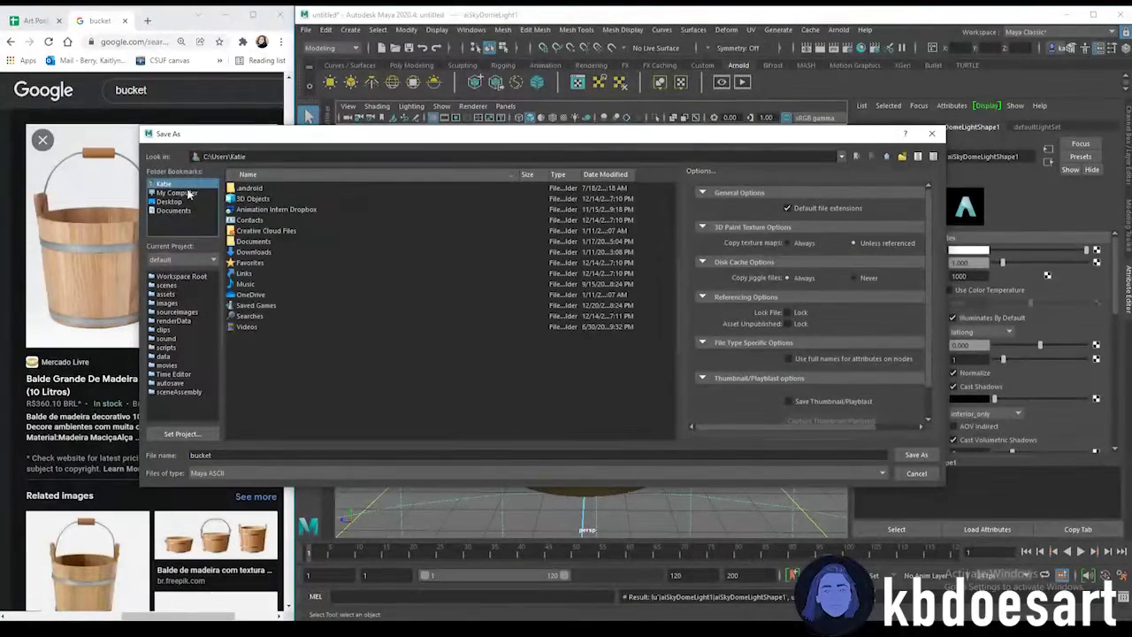
double_click(254, 252)
click(918, 458)
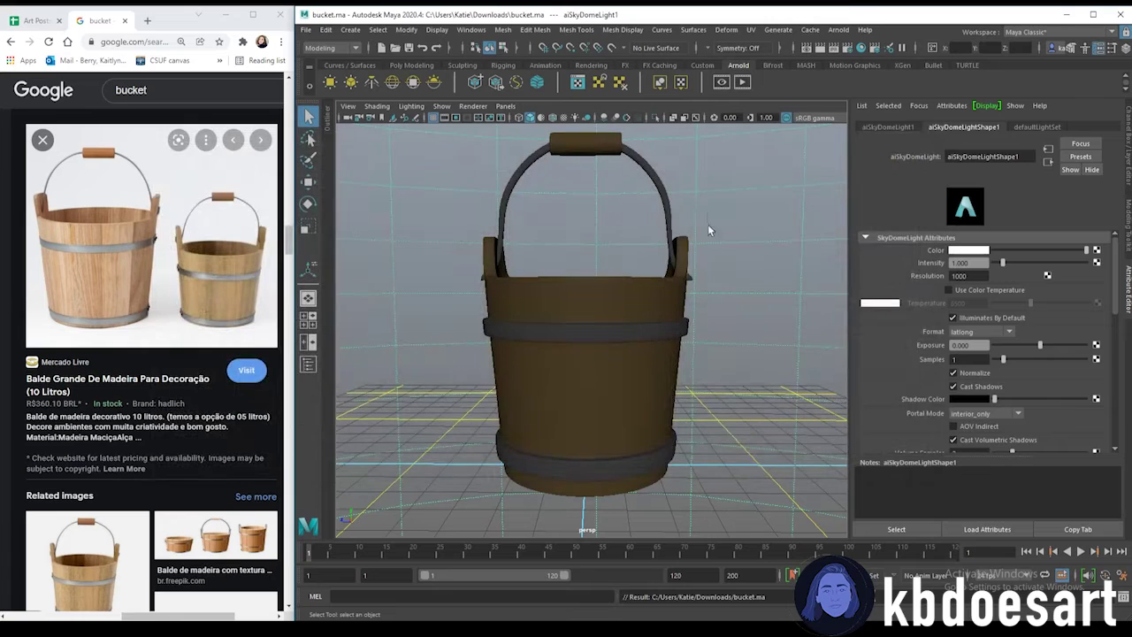
- Create a polygon plane, scale it up into a wide floor and lower it to the bucket's base
click(411, 66)
click(434, 81)
key(r)
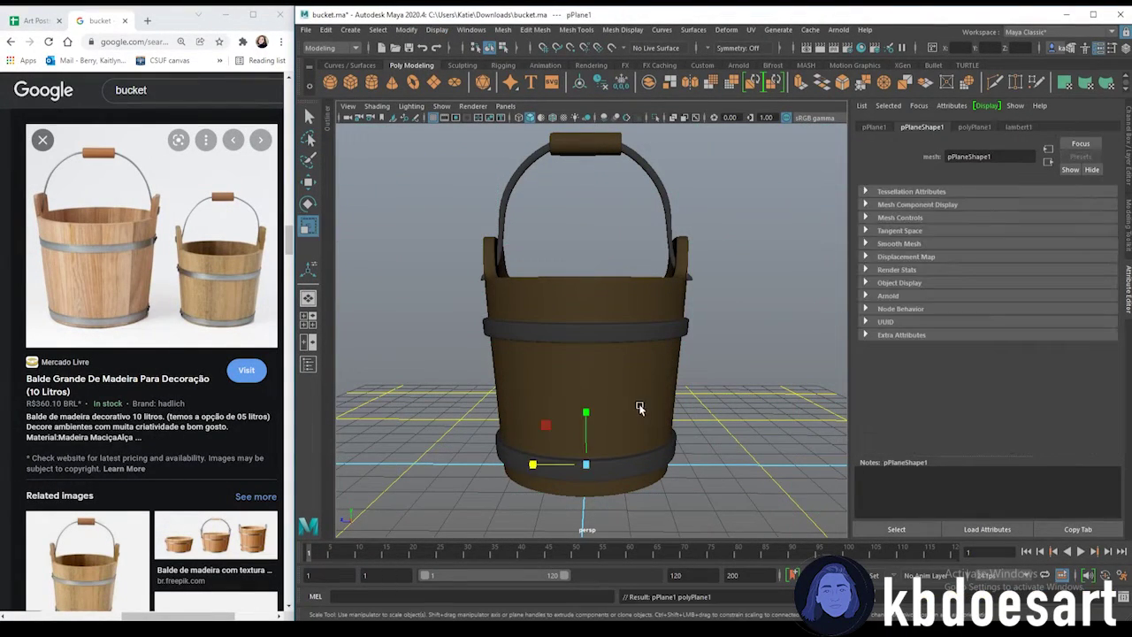
drag(587, 466, 696, 470)
key(w)
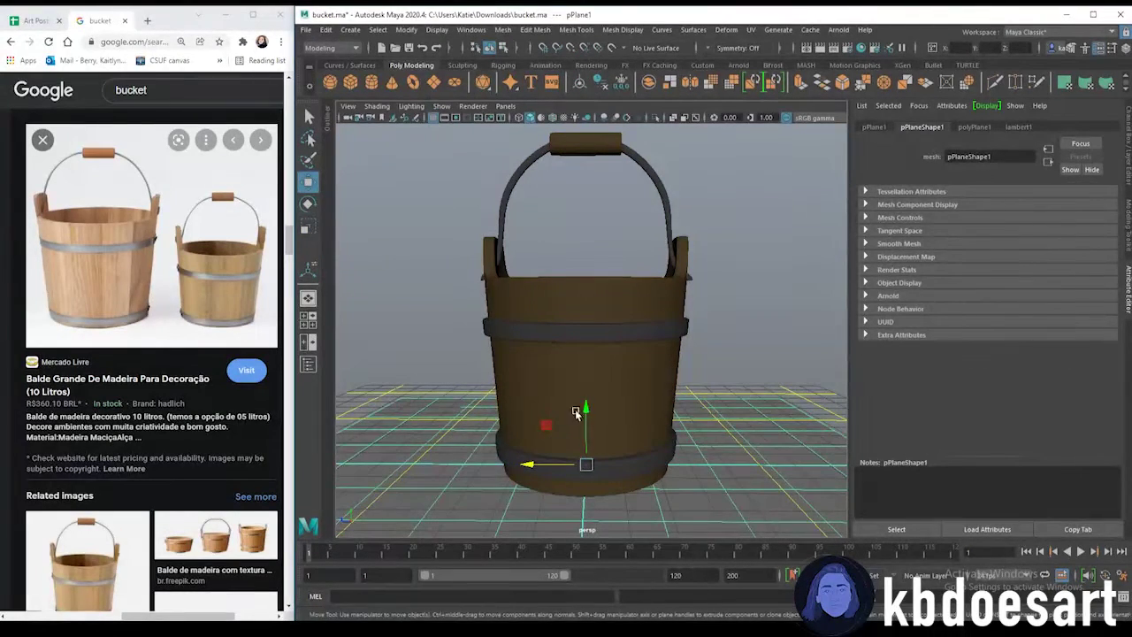
drag(584, 410, 585, 420)
- Assign a new aiStandardSurface material to the floor plane and connect a Checker texture to its base color
alt+drag(596, 439, 655, 448)
right_drag(734, 398, 745, 612)
click(226, 202)
click(320, 349)
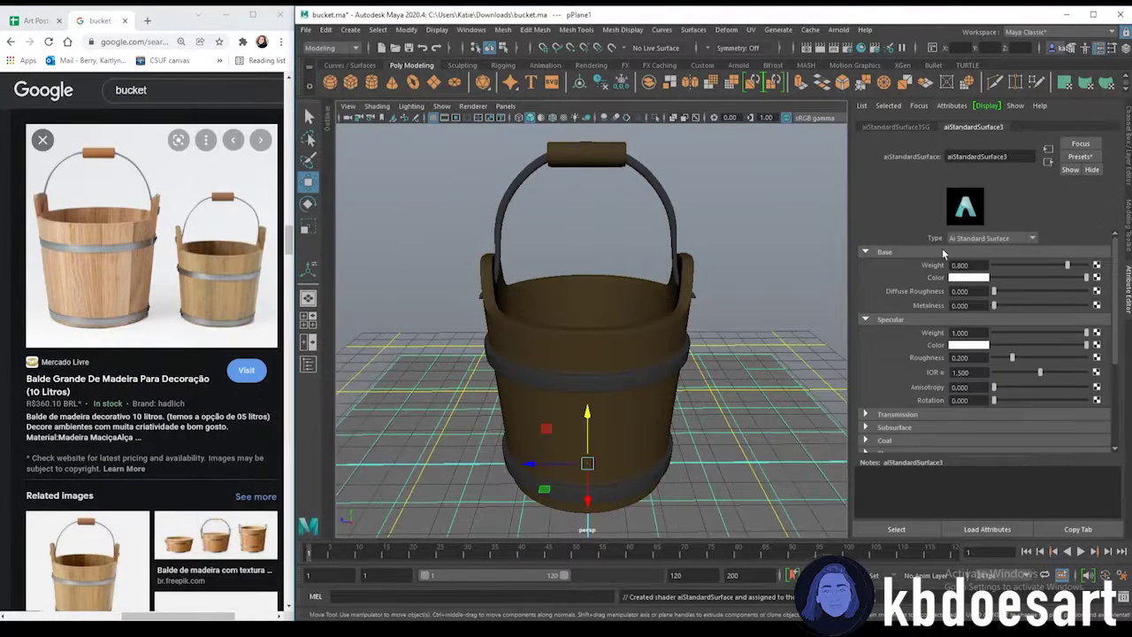
click(1097, 278)
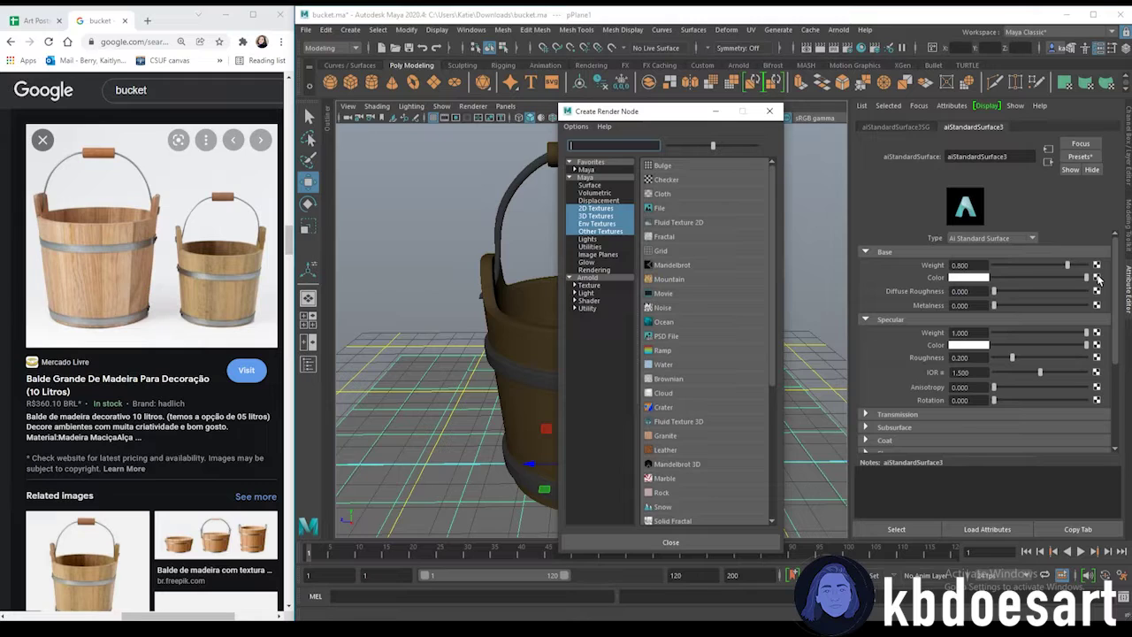
click(681, 184)
- Select the floor plane and scale it up further so it extends well beyond the grid
scroll(743, 261, down, 3)
click(698, 416)
key(r)
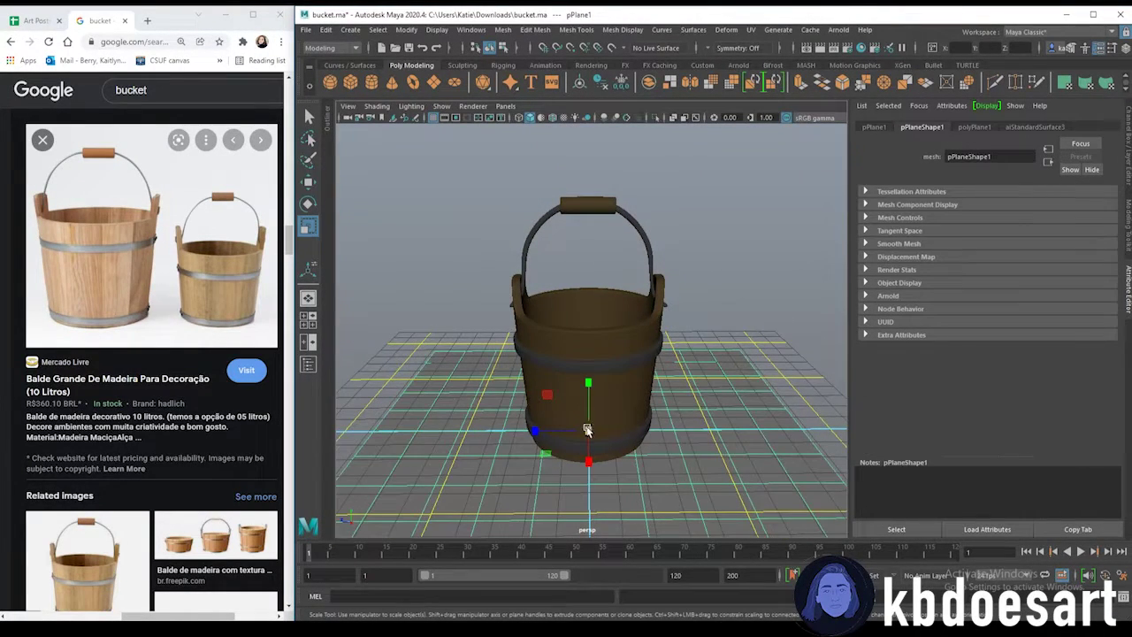
drag(588, 430, 709, 322)
- Render the scene with Arnold and move the render window aside to uncover part of the viewport
click(838, 31)
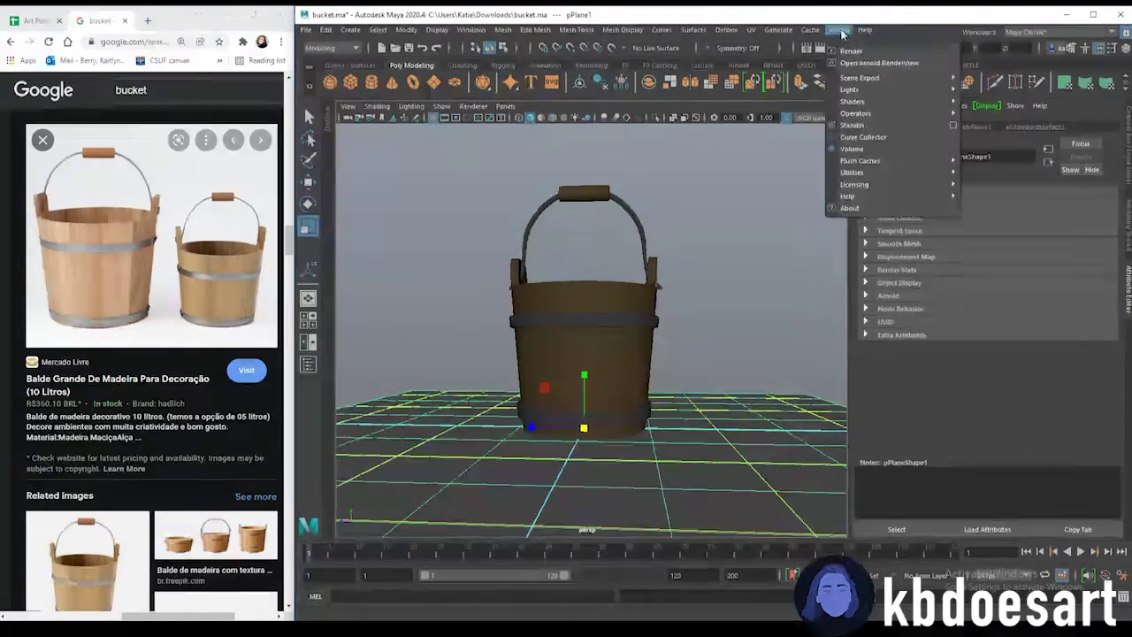
click(851, 52)
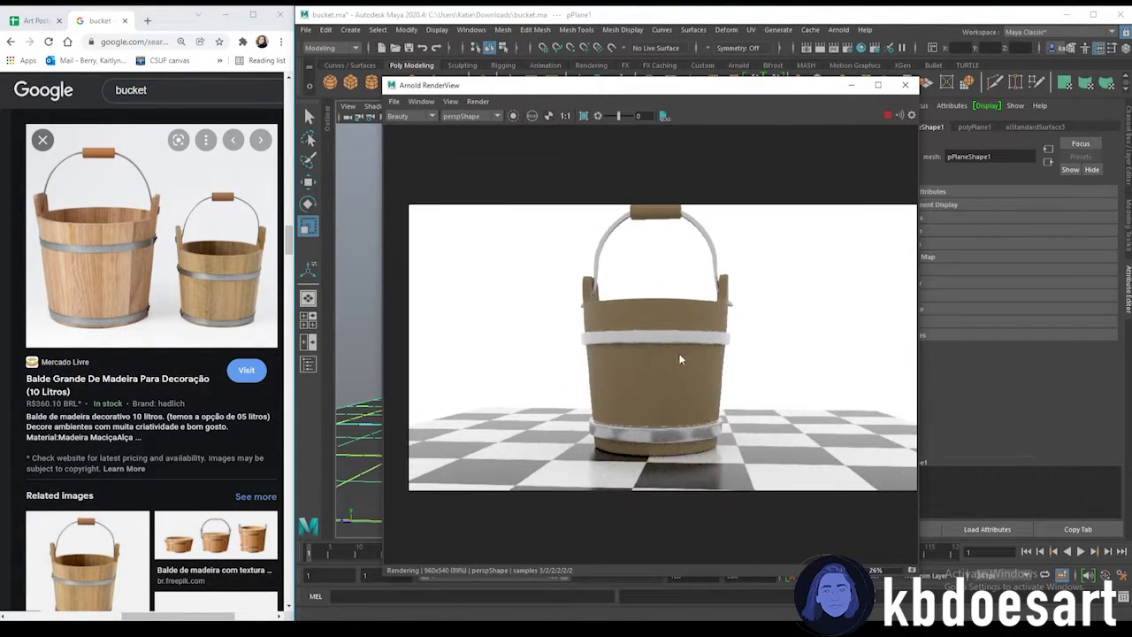
drag(800, 85, 470, 82)
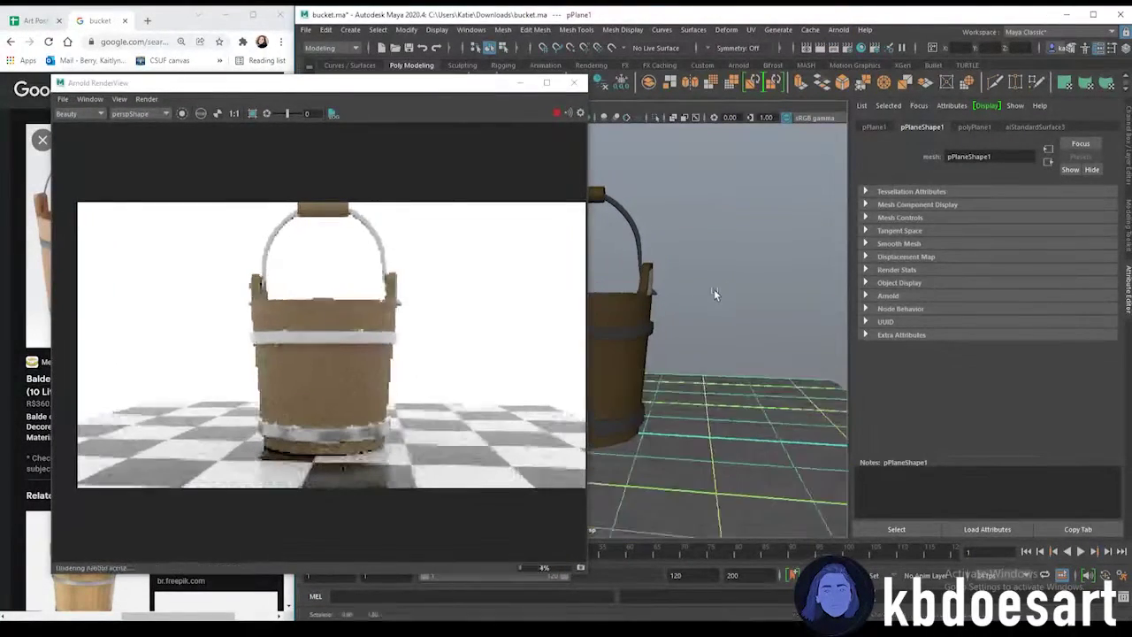
- Delete the construction history of the bucket body and of the wire handle
click(640, 365)
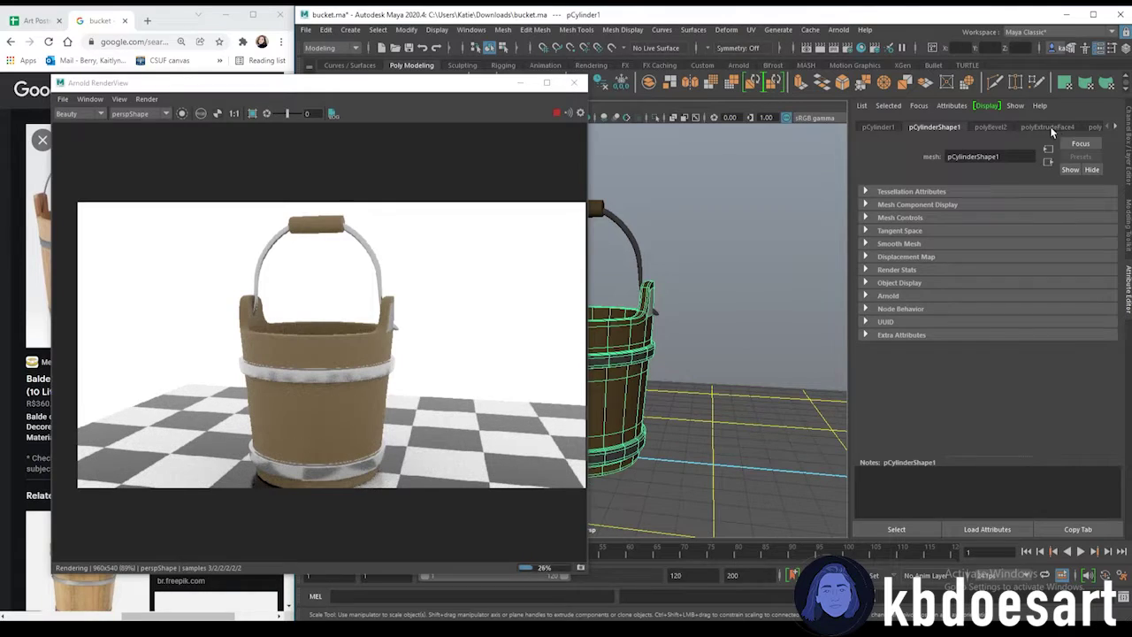
click(326, 32)
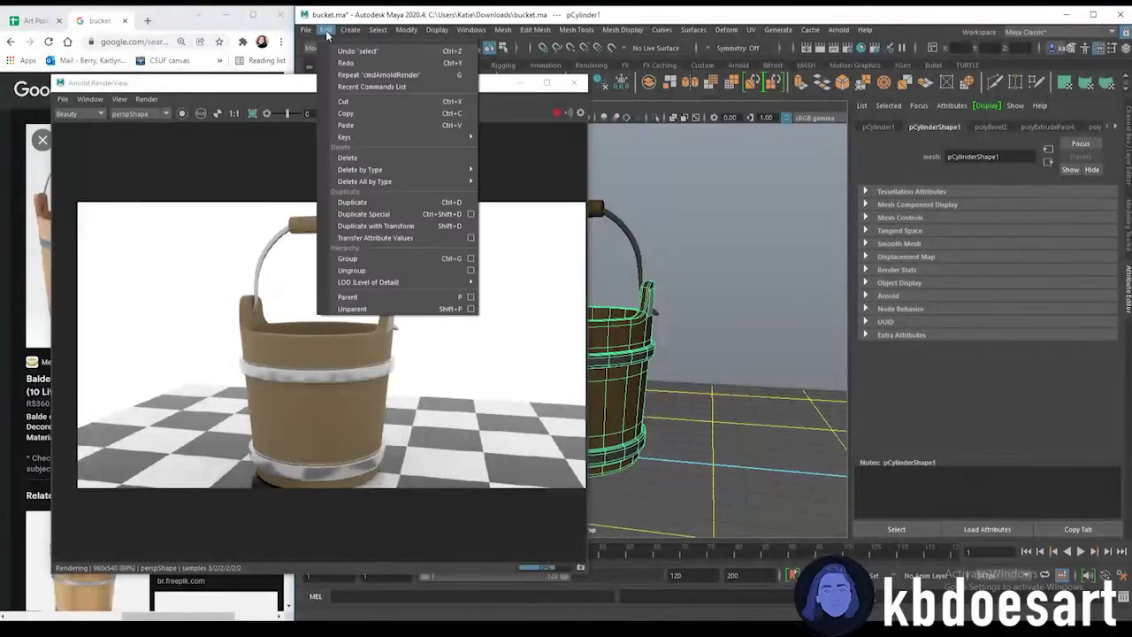
click(638, 244)
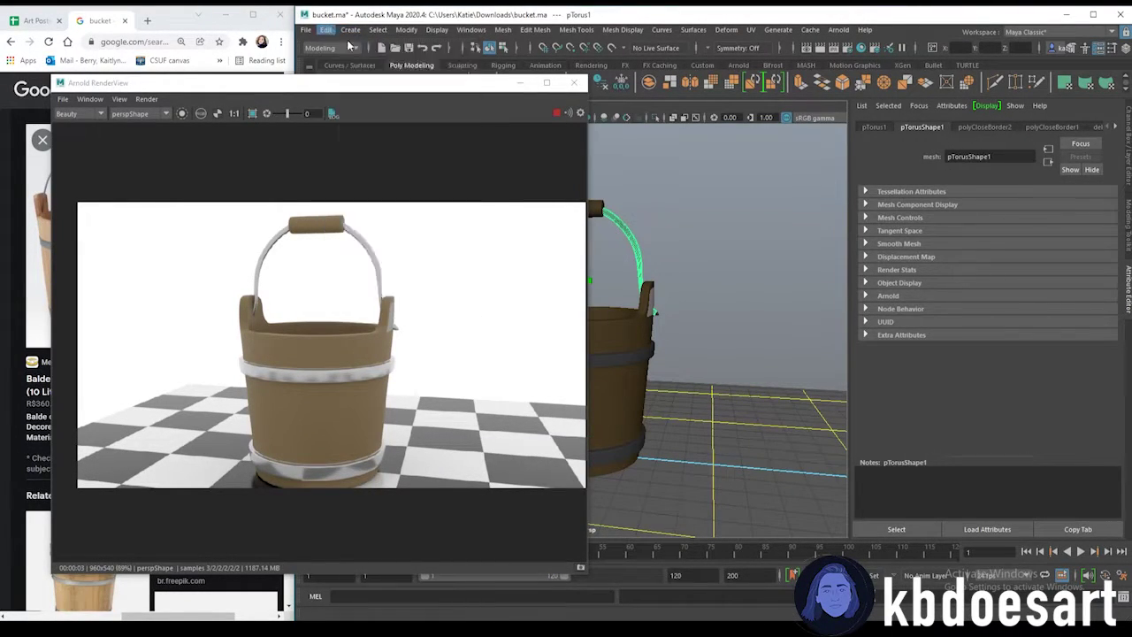
click(327, 29)
click(500, 182)
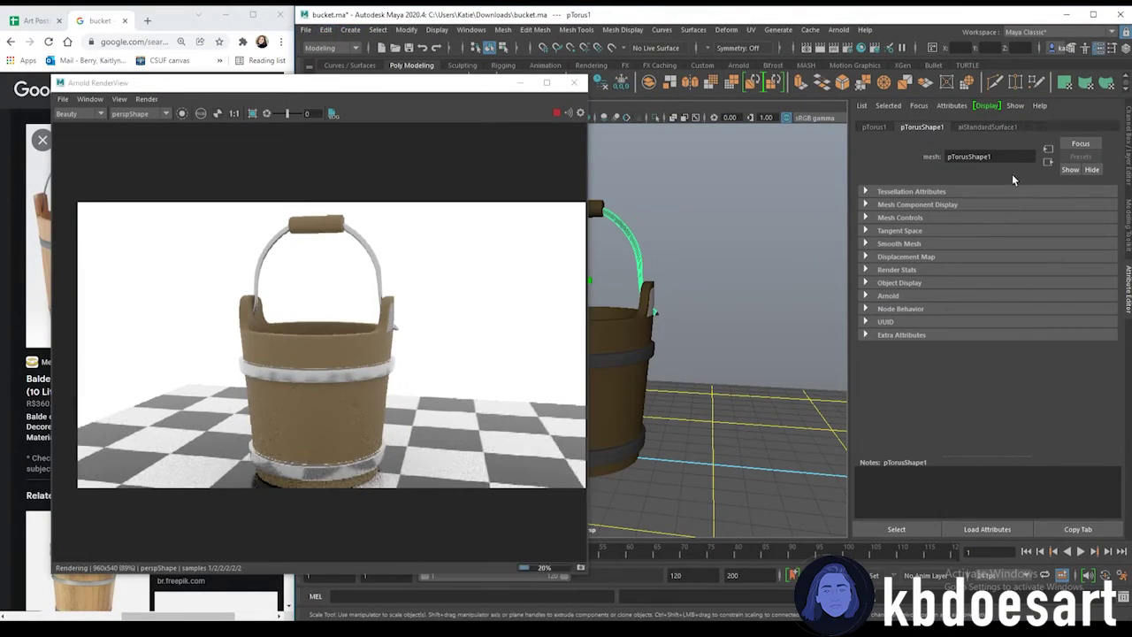
- Darken the metal material's gray base color and set metalness to 0.526, diffuse roughness to 0.435 and specular roughness to 0.390
click(987, 127)
click(973, 278)
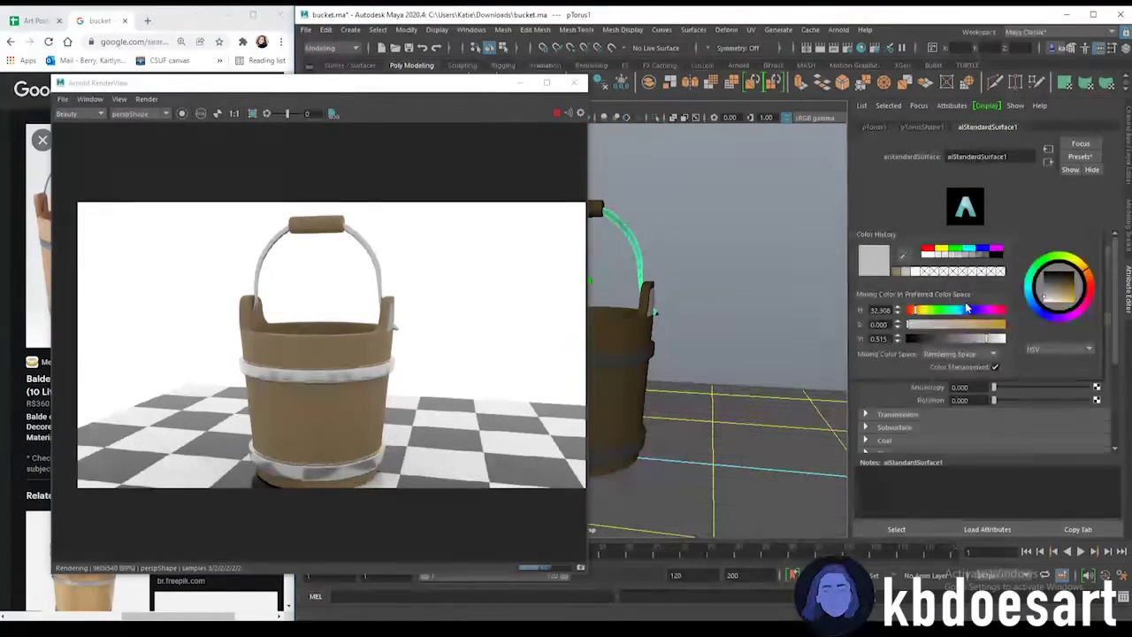
drag(973, 339, 970, 340)
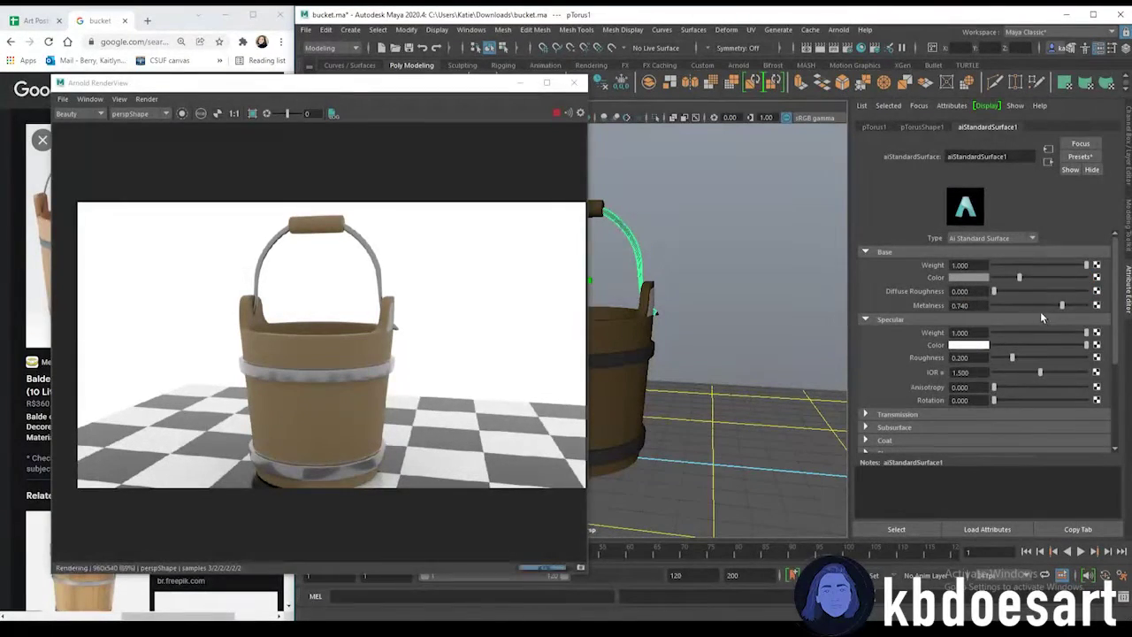
click(1041, 306)
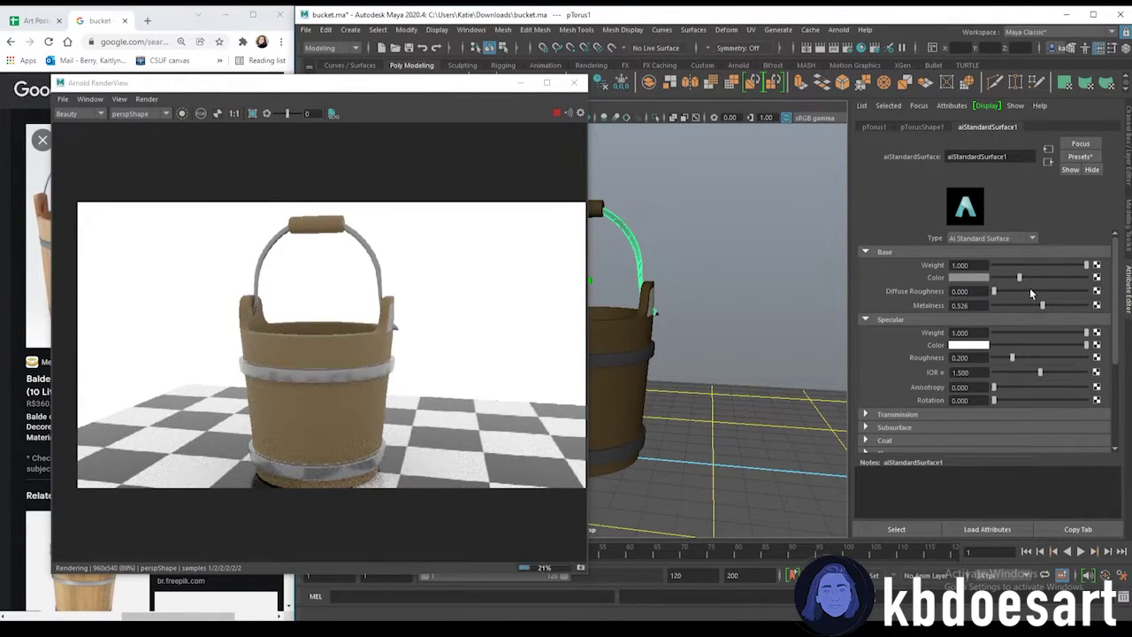
click(1031, 291)
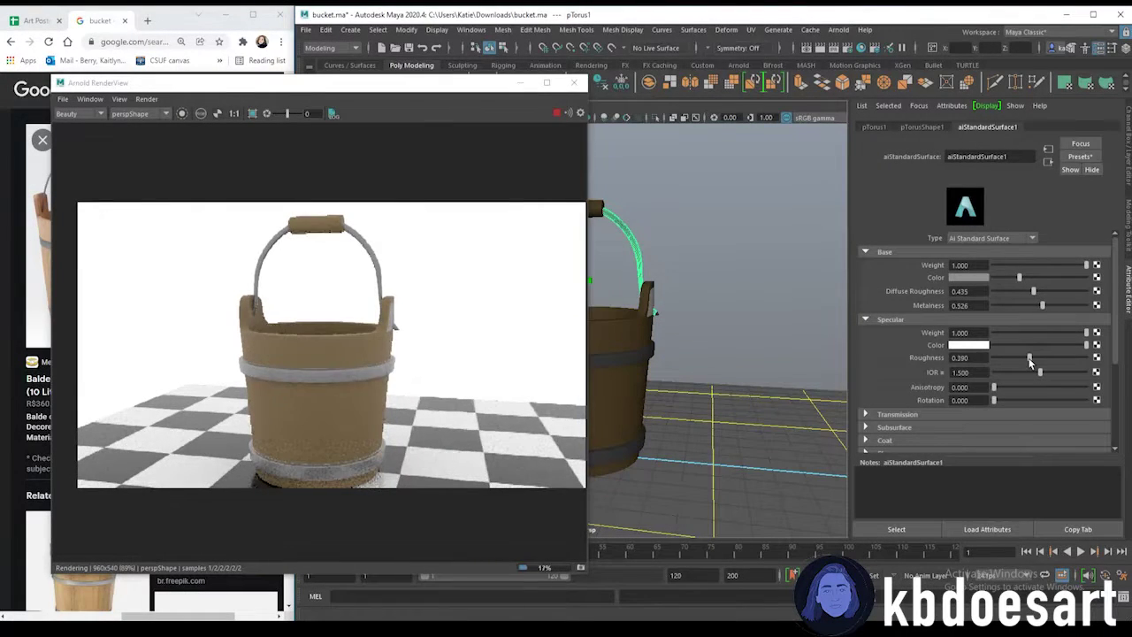
- Select the bucket body and set its wood material's specular roughness to 1.000
alt+drag(713, 392, 664, 390)
click(628, 384)
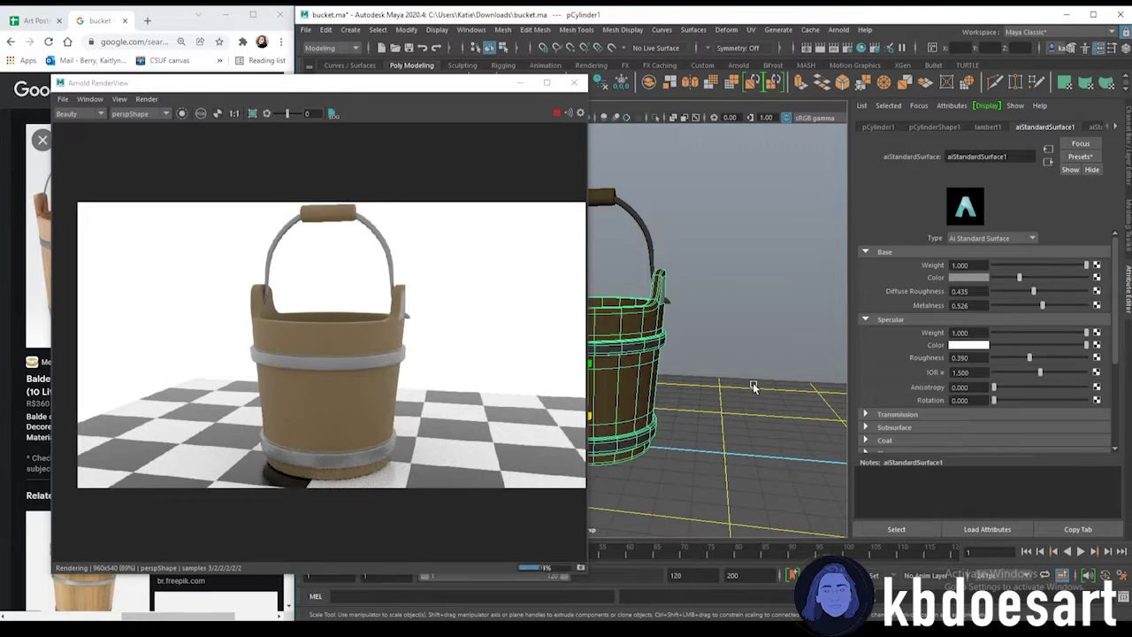
alt+middle_drag(753, 386, 758, 437)
alt+drag(758, 437, 758, 418)
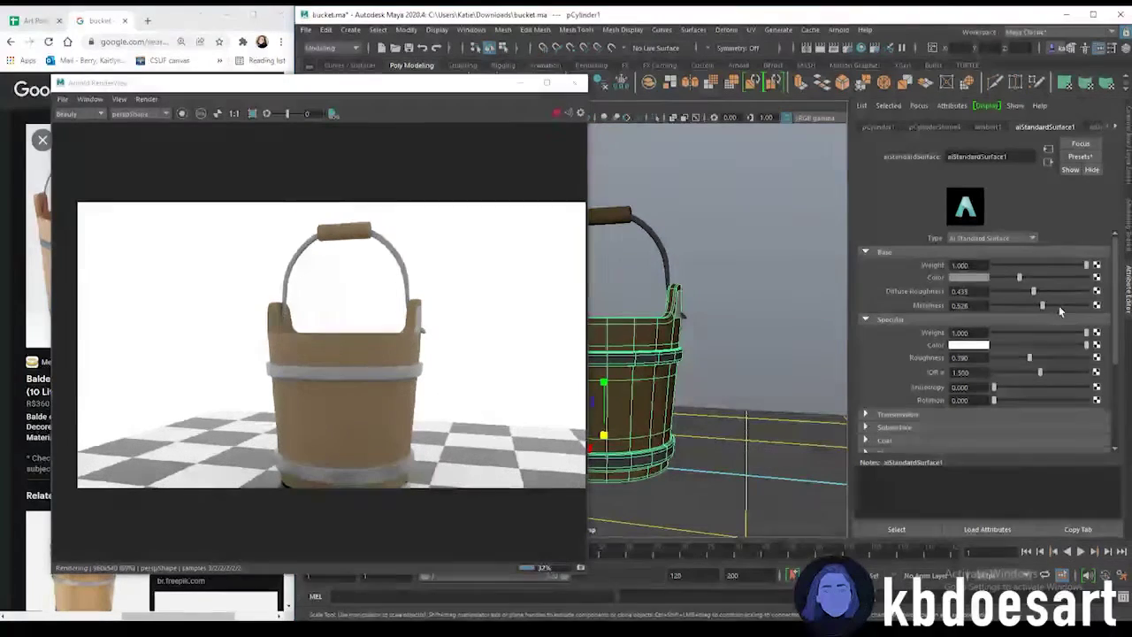
click(1107, 128)
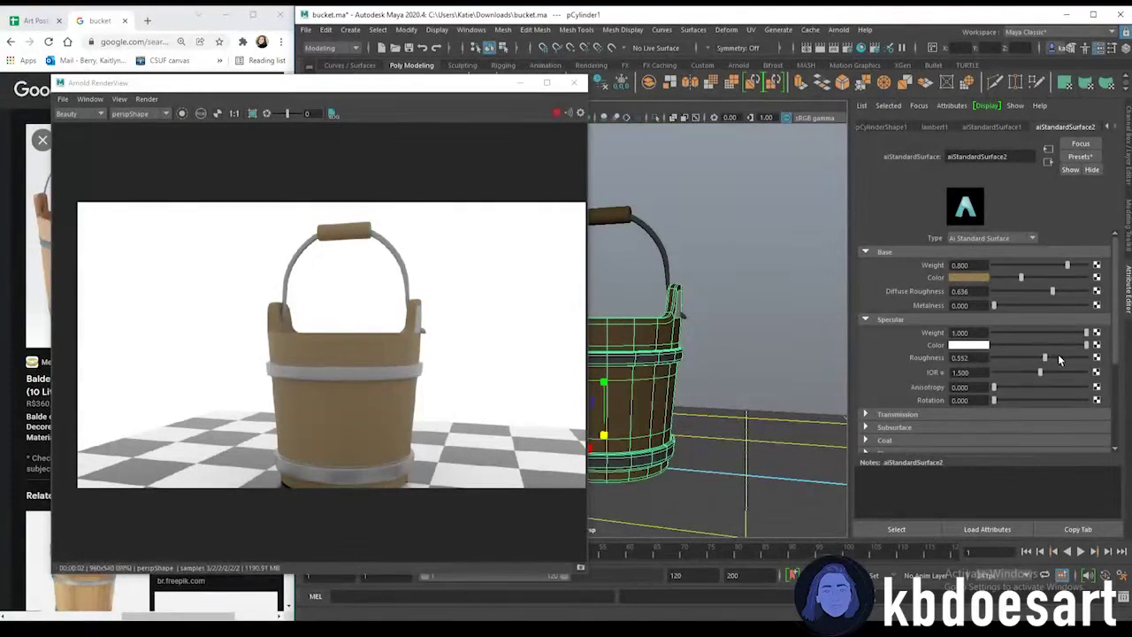
drag(1058, 358, 1090, 357)
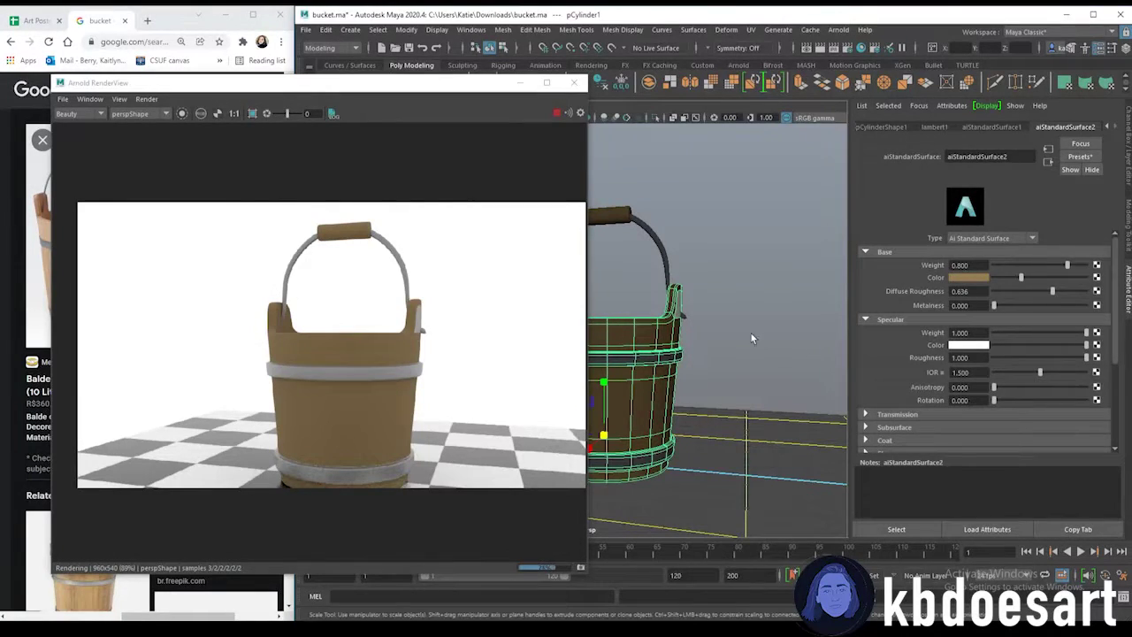
- Select the unshaded white outer faces of the bucket's handle post and assign the wood material aiStandardSurface2 to them
alt+drag(750, 332, 647, 343)
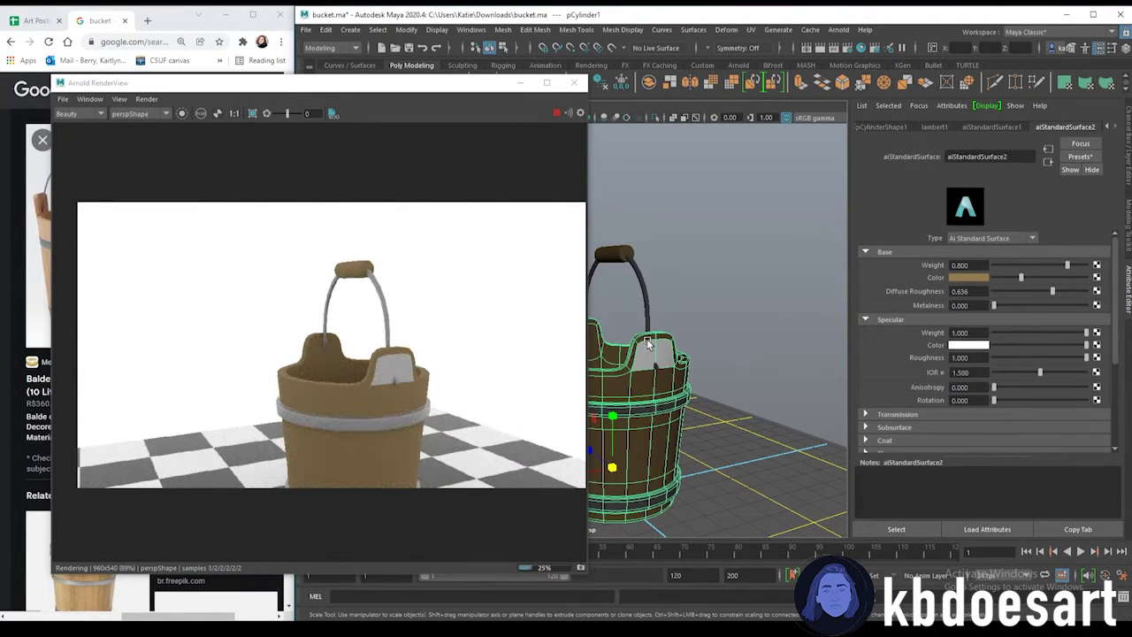
right_drag(667, 324, 668, 357)
click(646, 354)
shift+click(653, 361)
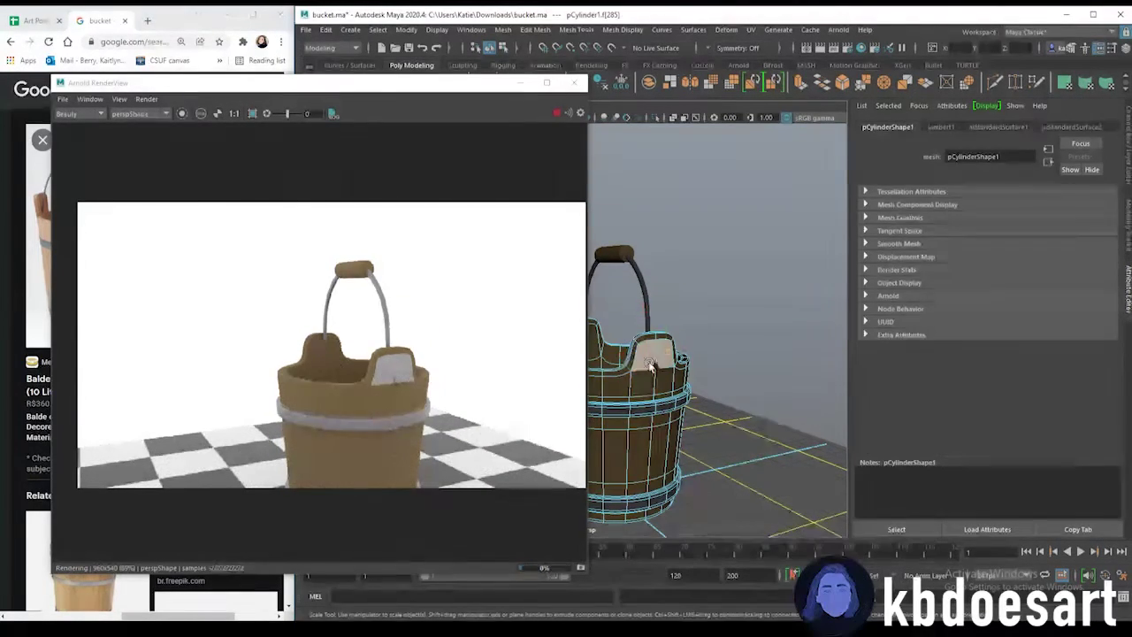
mouse_move(654, 364)
alt+mouse_down()
mouse_move(769, 393)
mouse_move(846, 383)
mouse_move(669, 383)
mouse_move(641, 359)
alt+mouse_up()
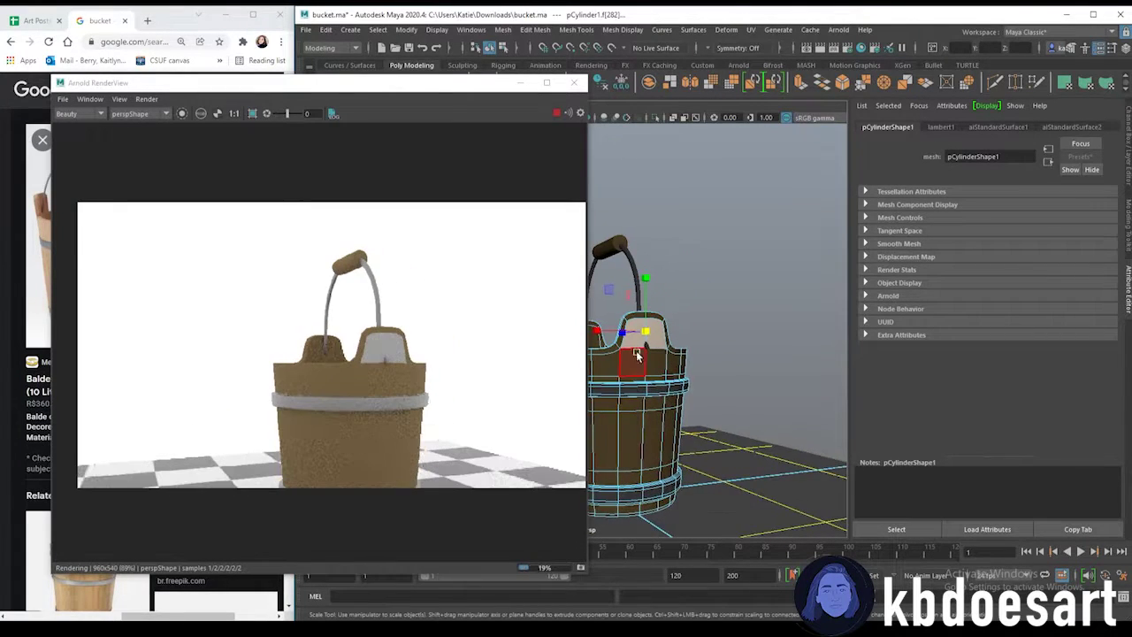
right_drag(639, 322, 749, 586)
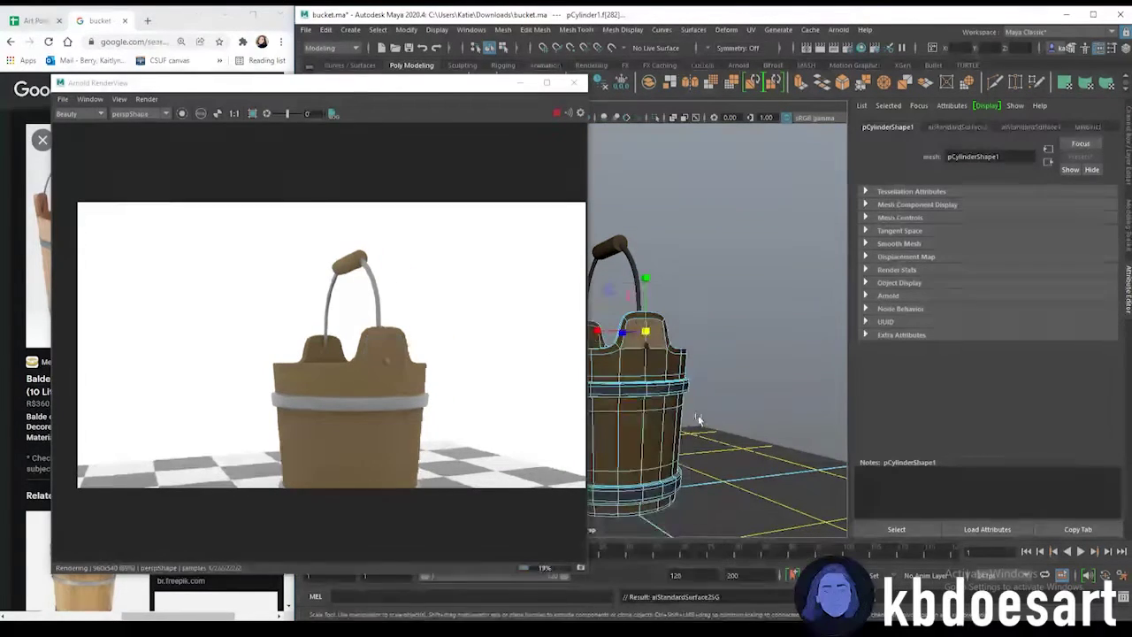
- Recolor the bucket's wood material aiStandardSurface2 to a more saturated golden brown with hue 32.308 and value 0.404
alt+drag(678, 333, 763, 328)
alt+middle_drag(745, 340, 716, 321)
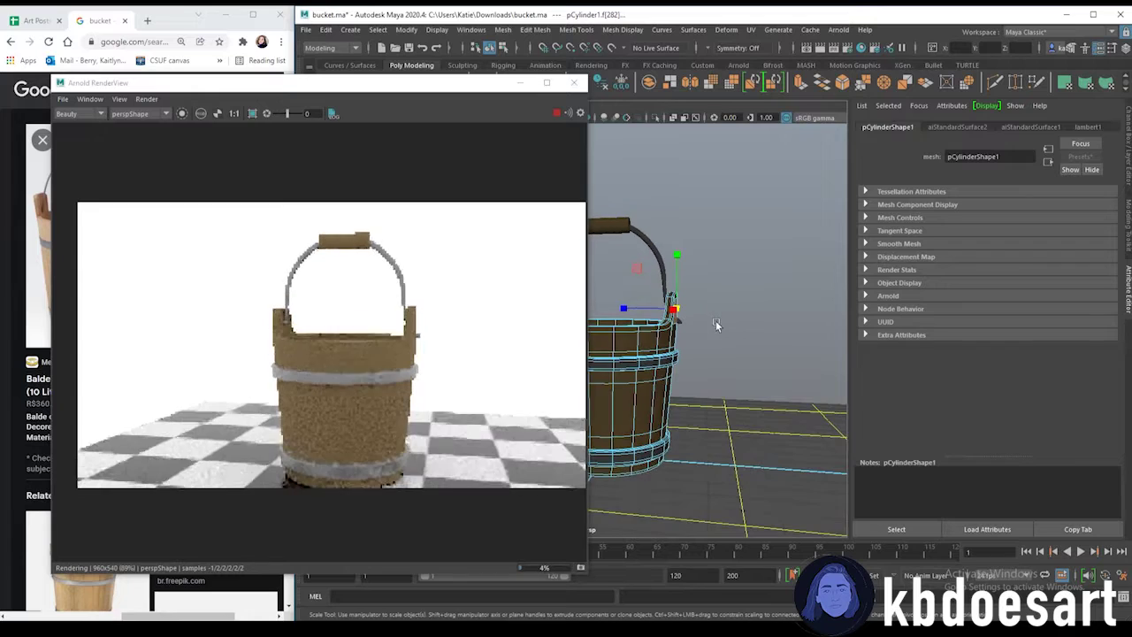
click(982, 127)
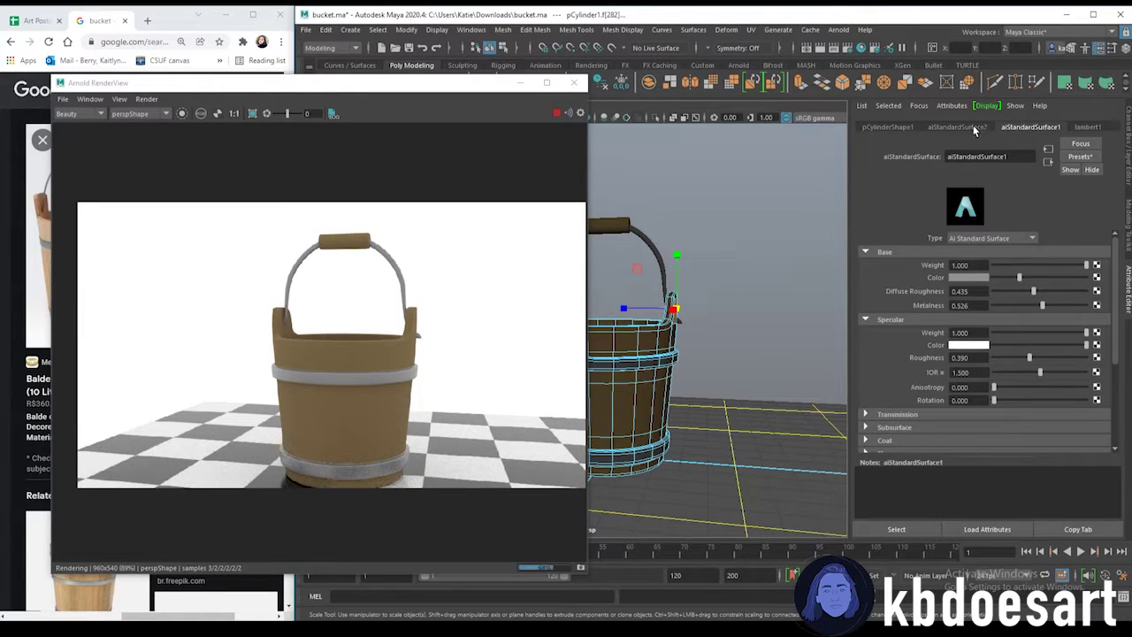
click(973, 278)
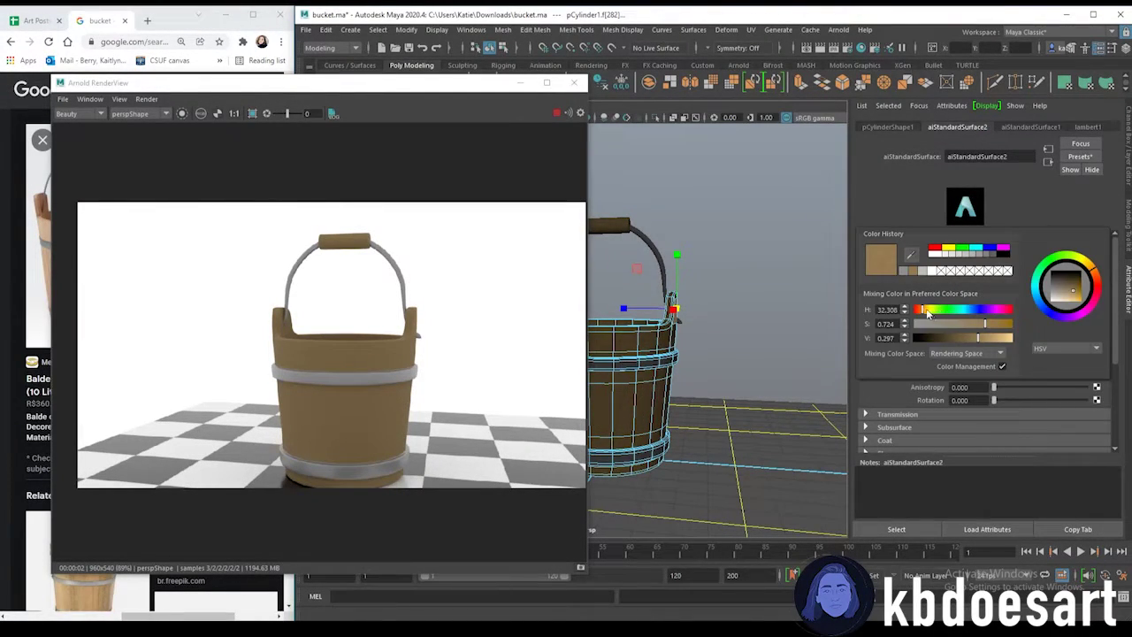
drag(926, 313, 927, 313)
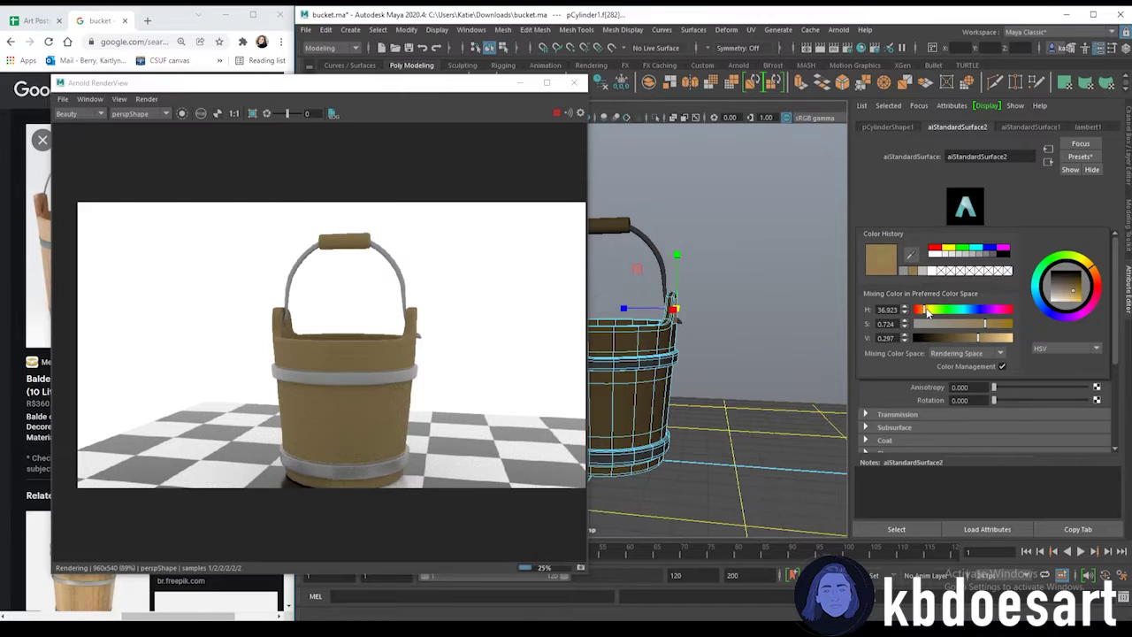
click(998, 339)
drag(998, 339, 926, 317)
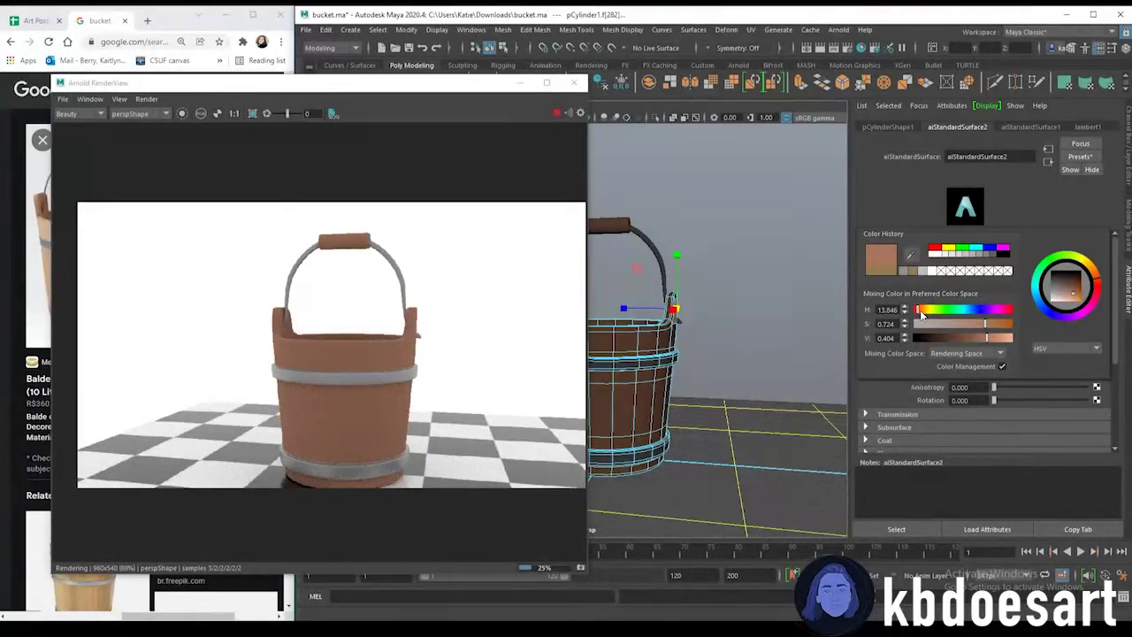
click(998, 325)
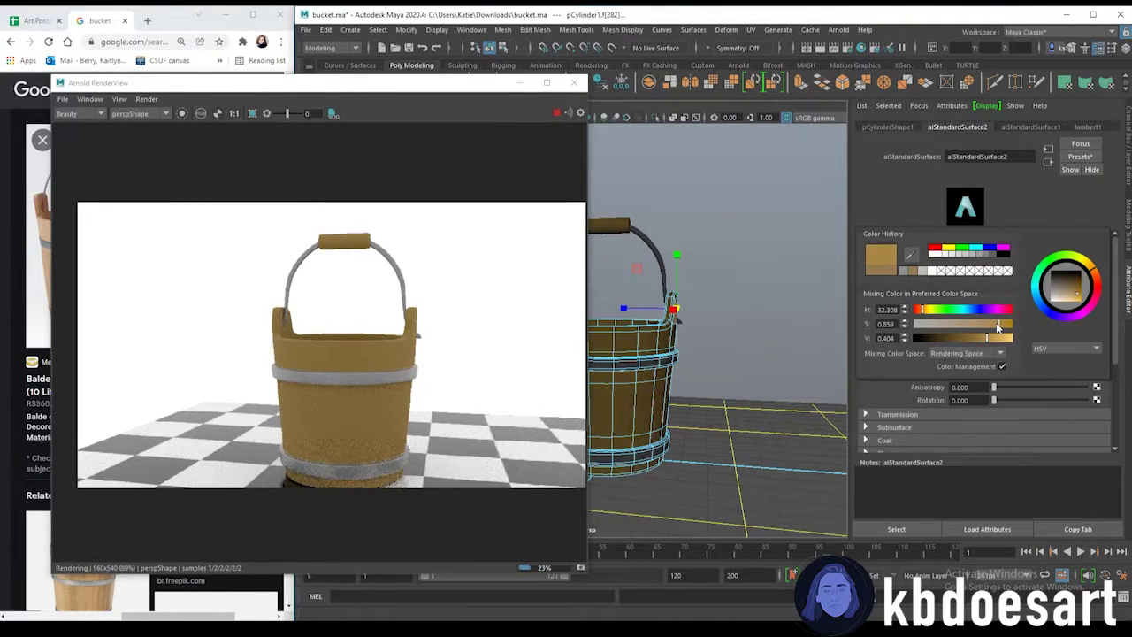
drag(998, 327, 995, 328)
- Select the checkered floor plane and set its material's base weight to 1.000
alt+middle_drag(669, 379, 664, 352)
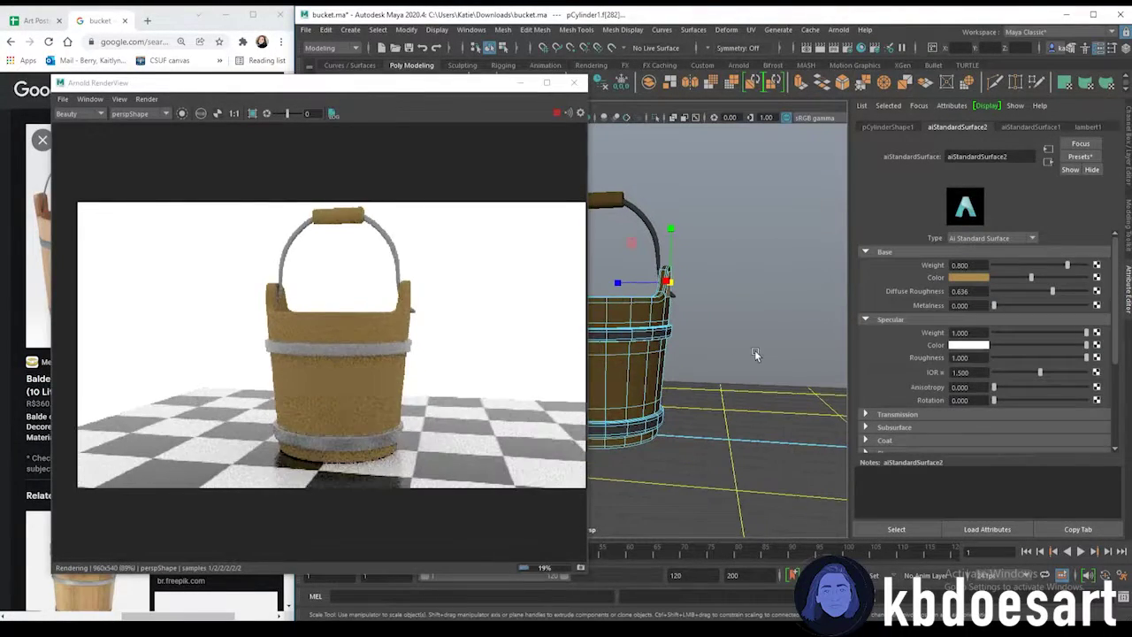
click(778, 428)
drag(1068, 265, 1092, 267)
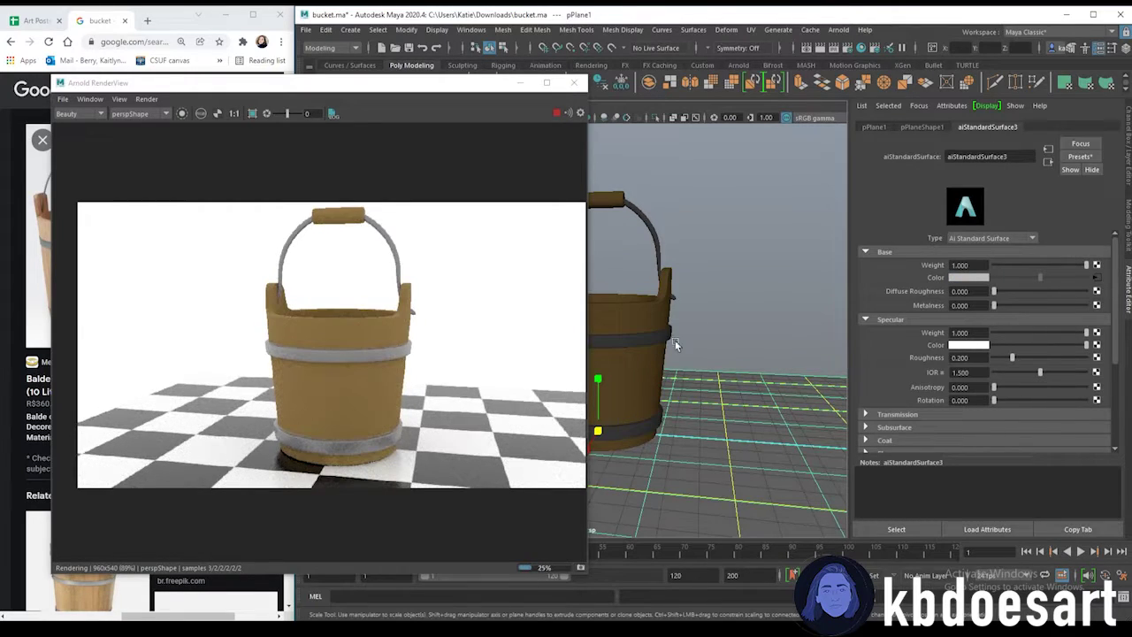
- Select the sky dome light and examine the shaded bucket and checkered floor from several angles in the live render
alt+middle_drag(705, 315, 712, 324)
alt+drag(773, 390, 730, 395)
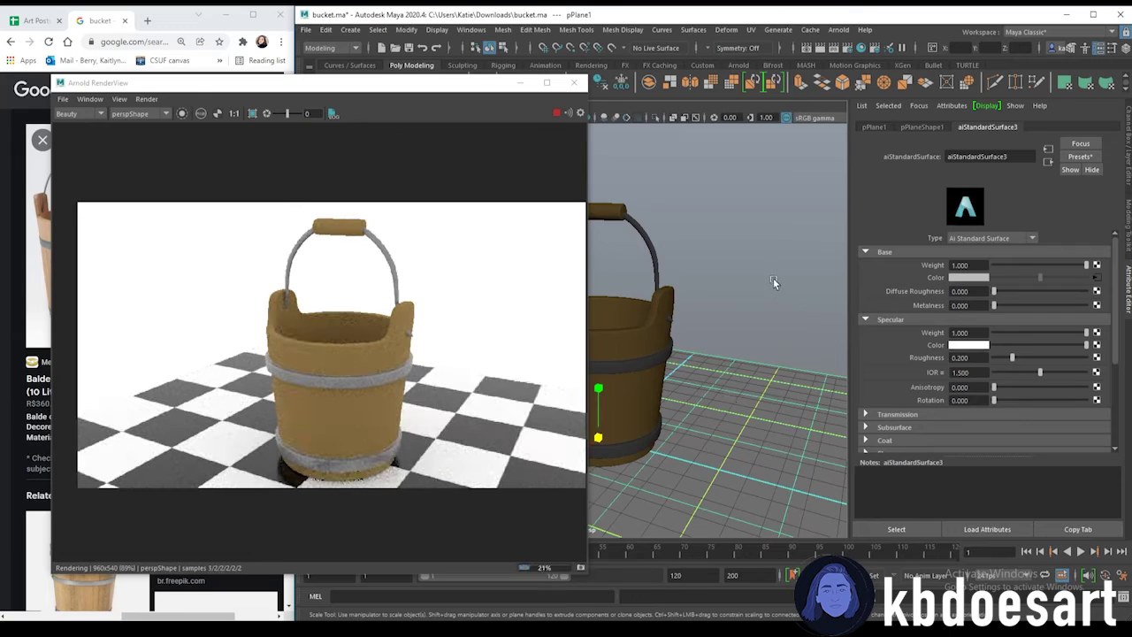
mouse_move(761, 320)
alt+mouse_down()
mouse_move(748, 353)
mouse_move(748, 331)
alt+mouse_up()
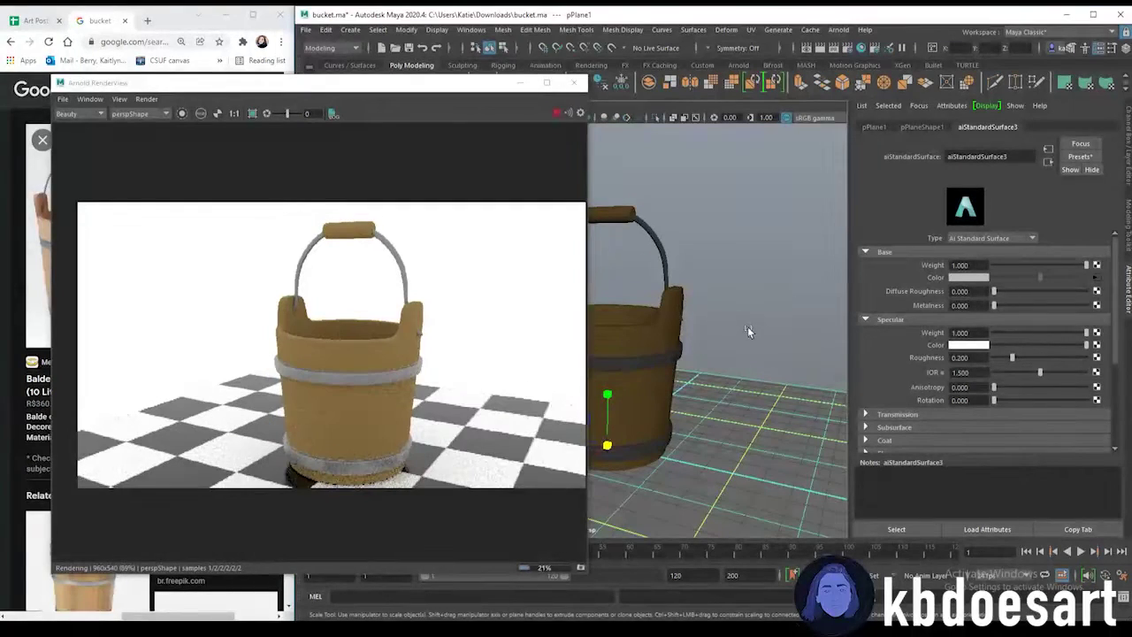
click(623, 205)
click(708, 253)
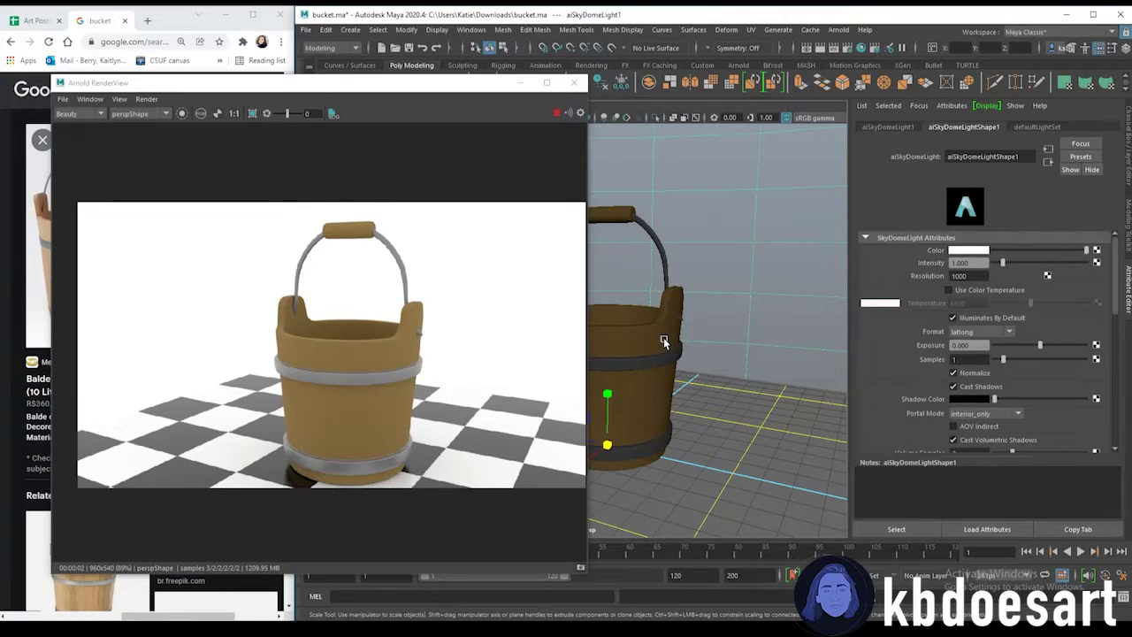
alt+drag(677, 372, 677, 363)
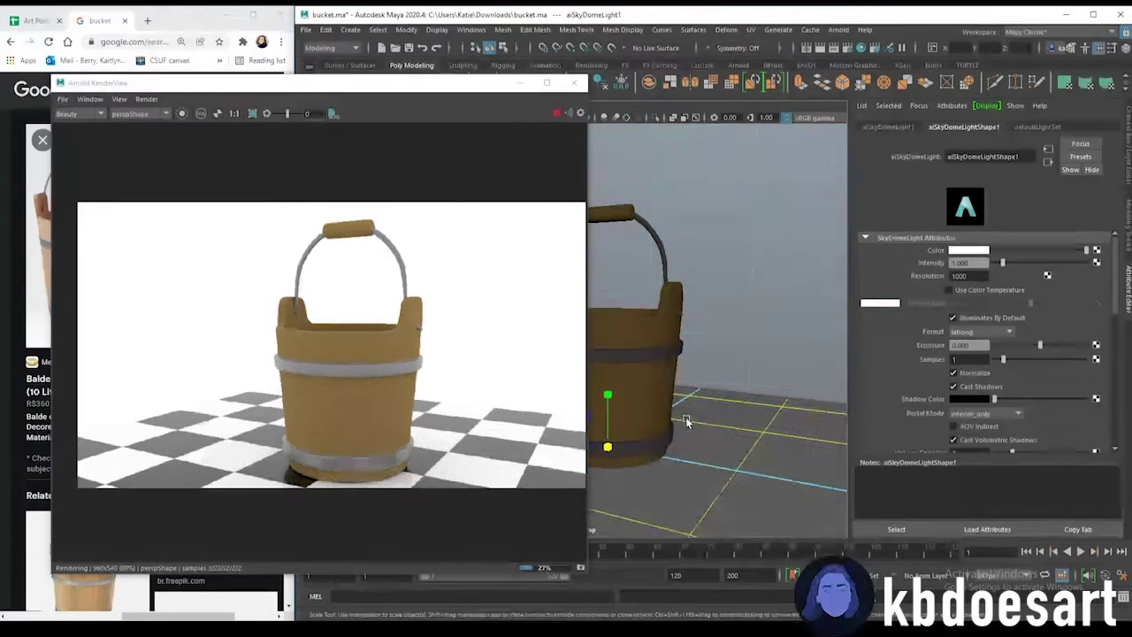
alt+right_drag(686, 416, 696, 418)
alt+drag(695, 420, 639, 234)
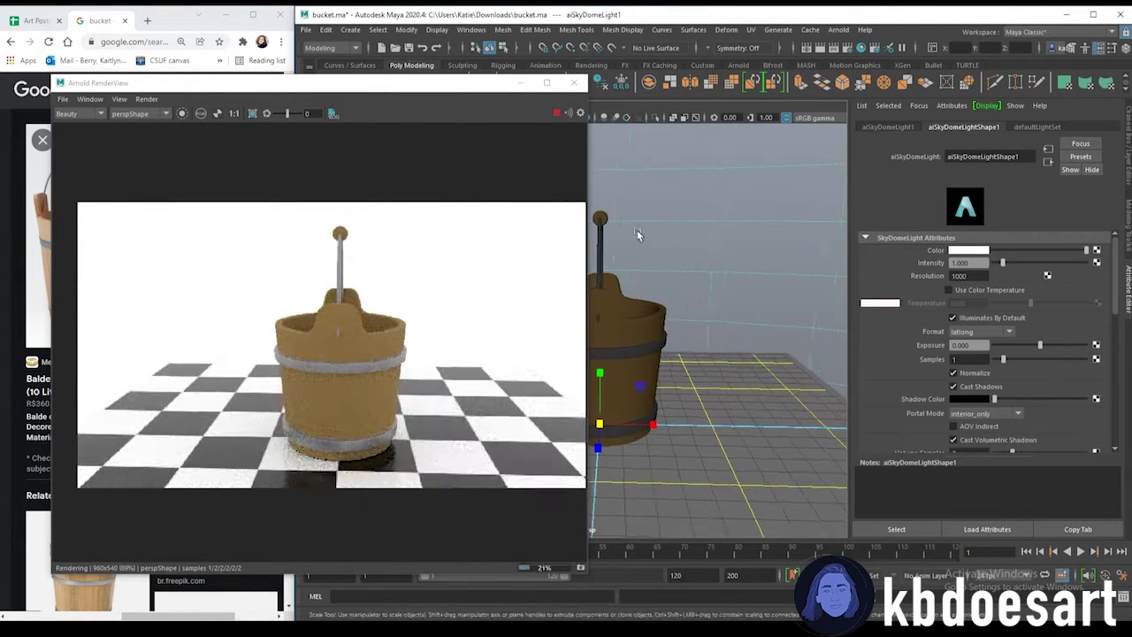
alt+drag(708, 450, 680, 430)
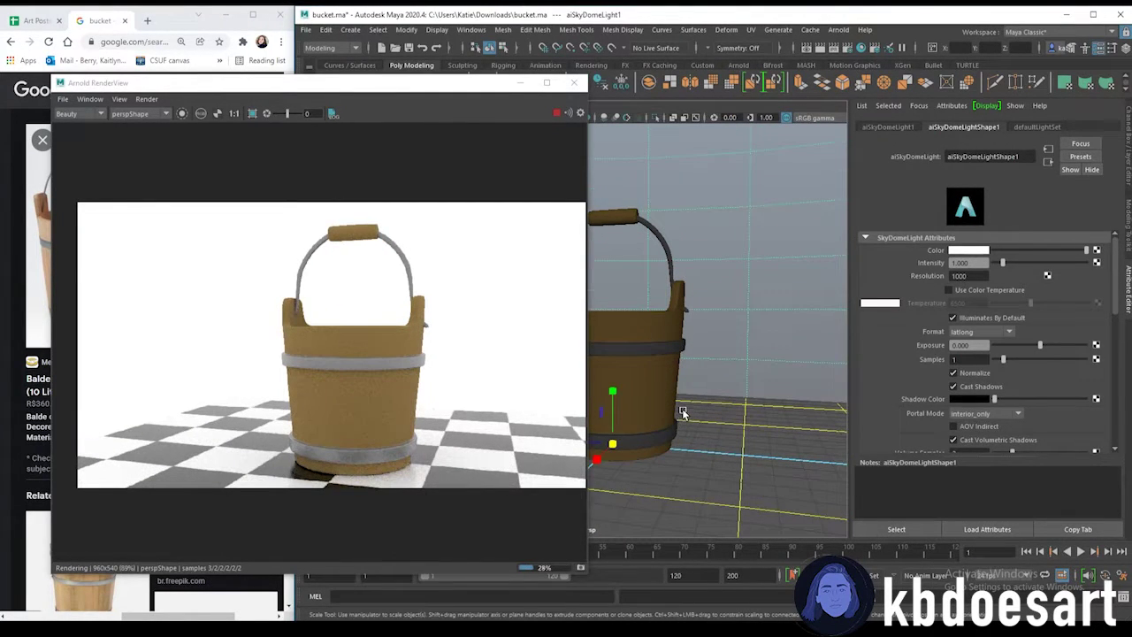